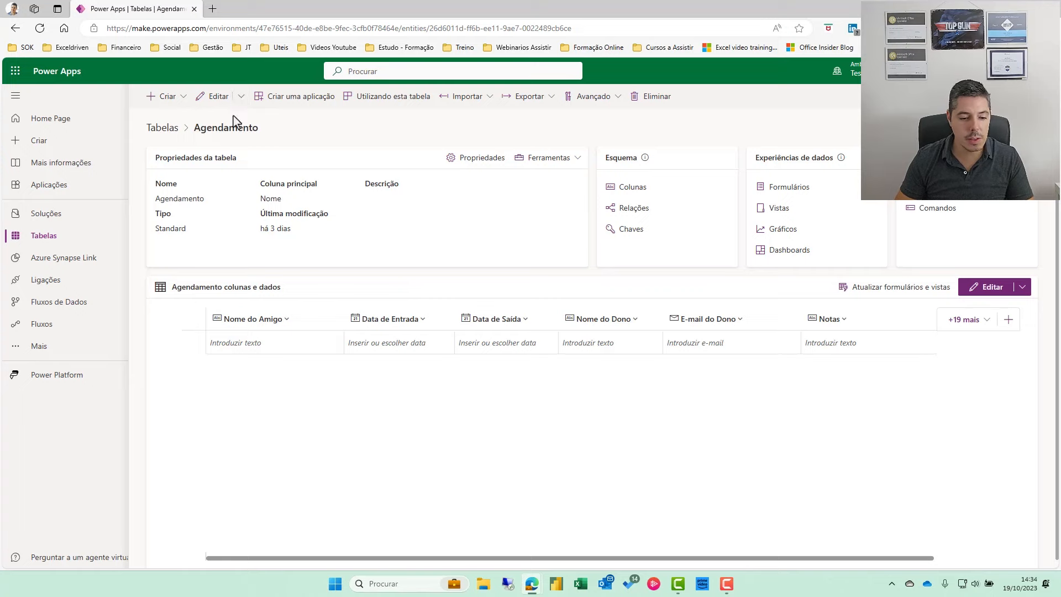
# Highlight the make.powerapps.com part of the browser's web address.
pyautogui.click(107, 27)
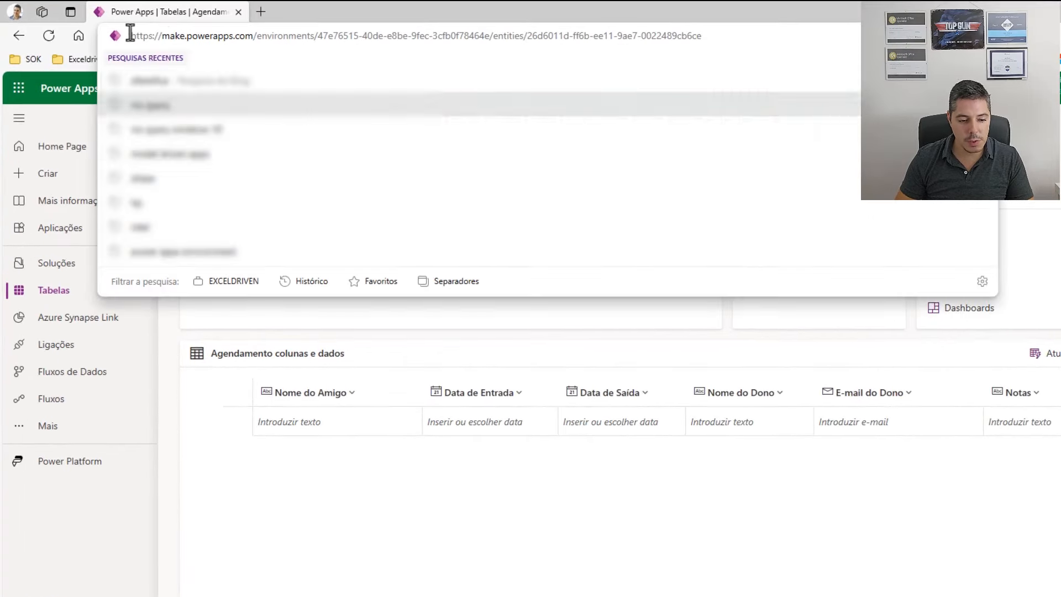
pyautogui.moveTo(131, 34); pyautogui.dragTo(258, 31)
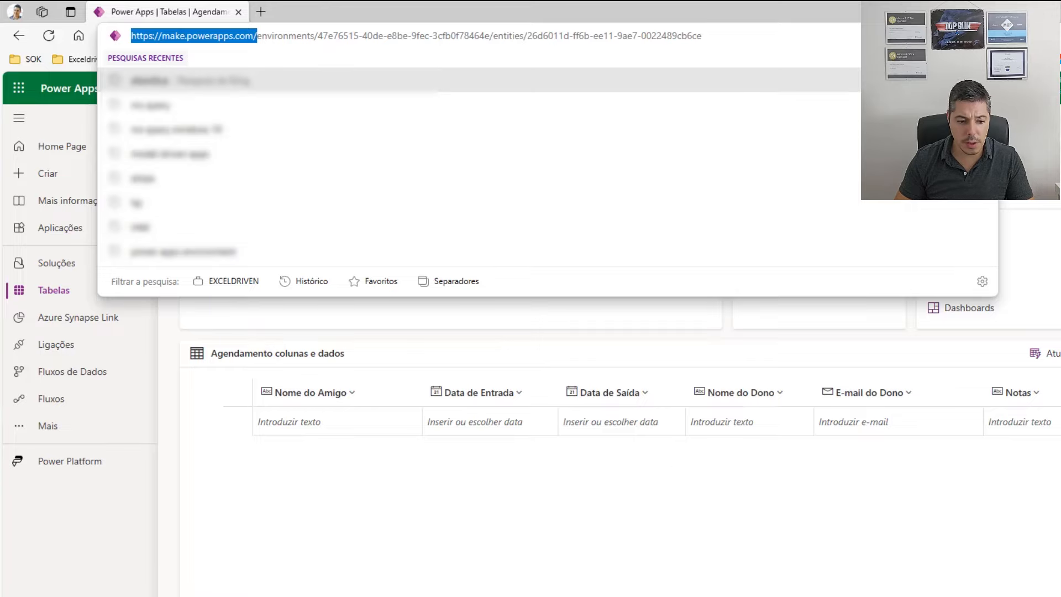
pyautogui.click(552, 508)
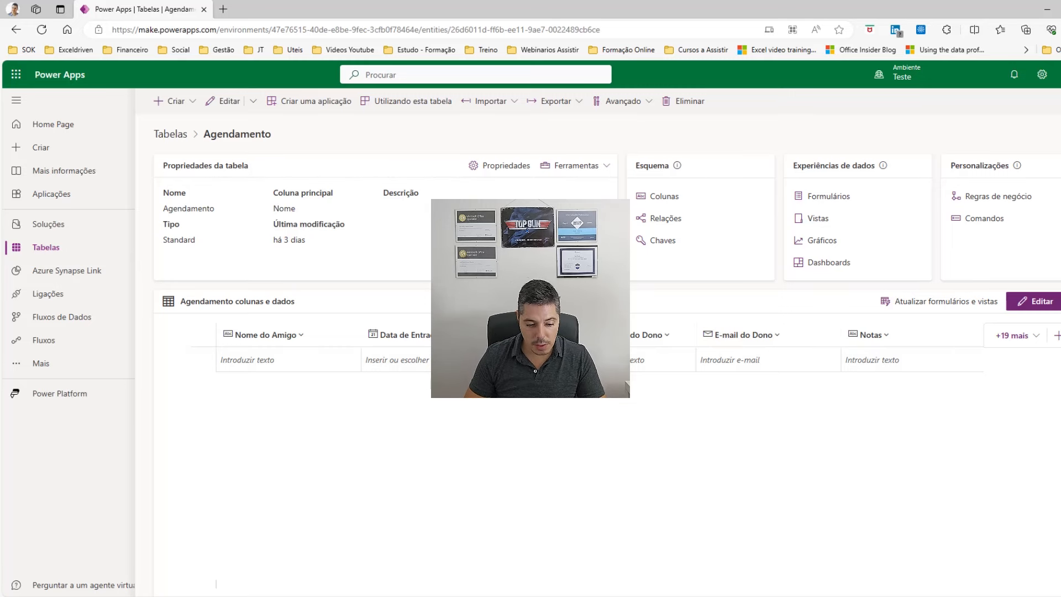
# From Aplicações, create a new app from the blank Telefone page layout.
pyautogui.click(53, 204)
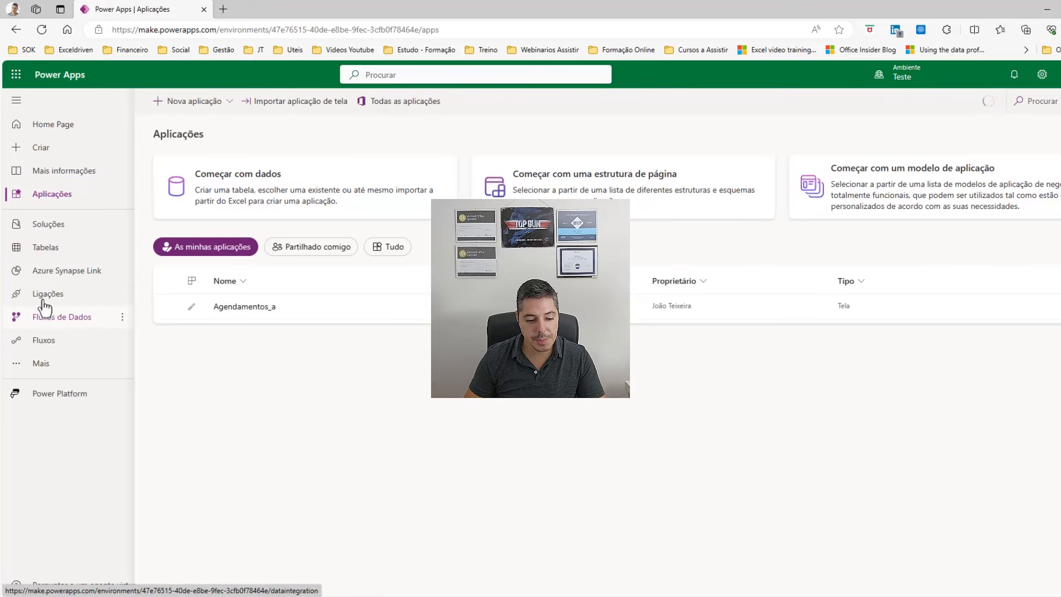
pyautogui.click(225, 104)
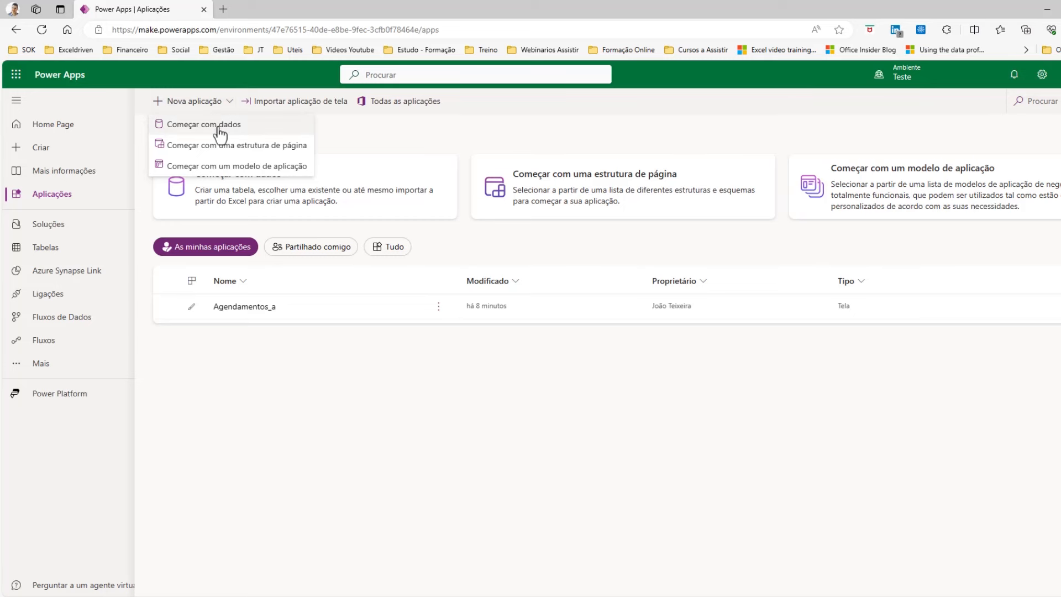
pyautogui.click(214, 149)
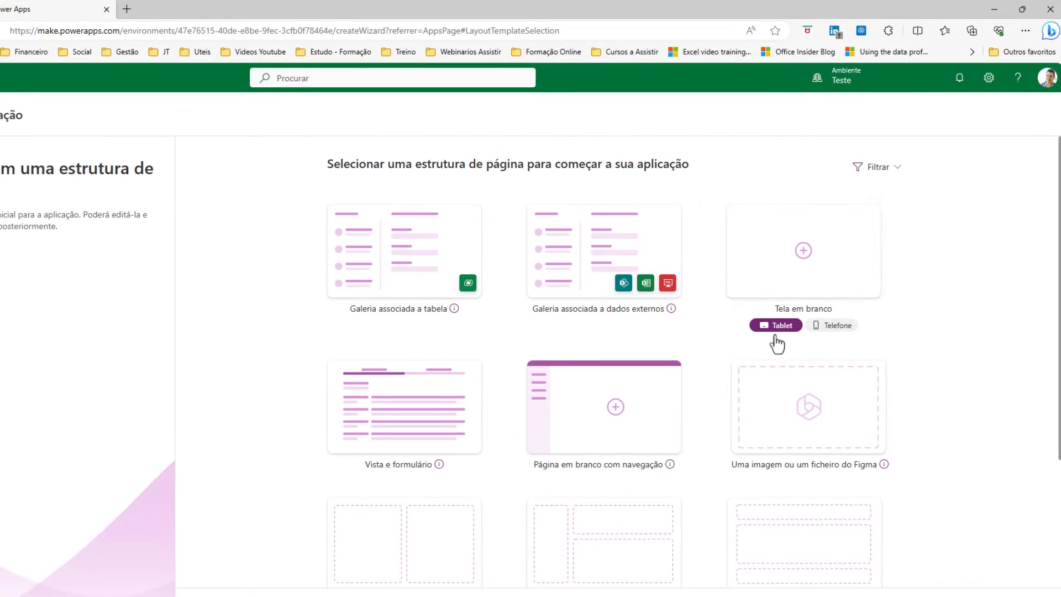
pyautogui.click(823, 331)
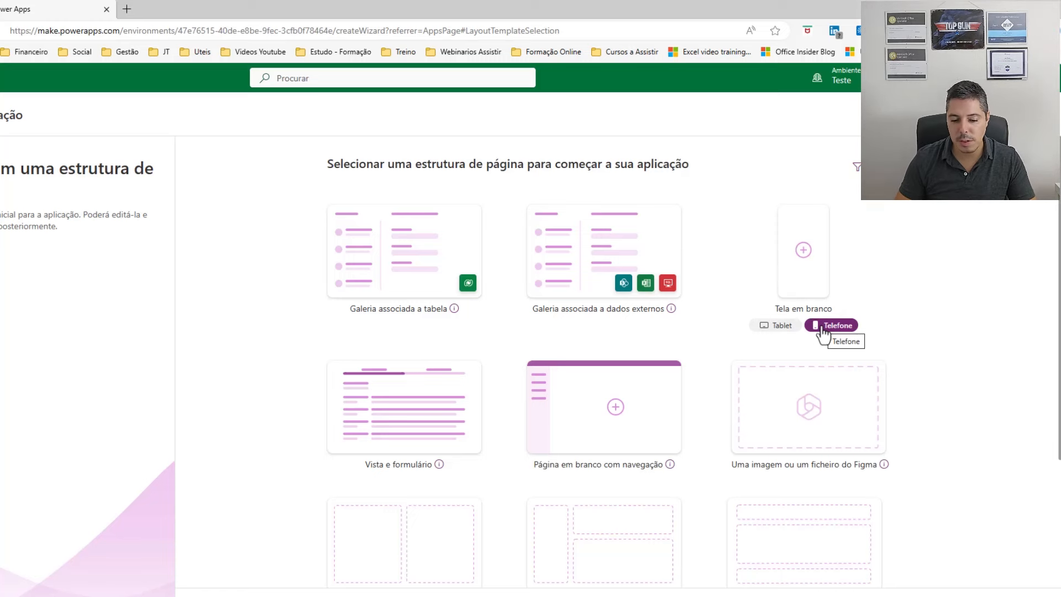
pyautogui.click(804, 253)
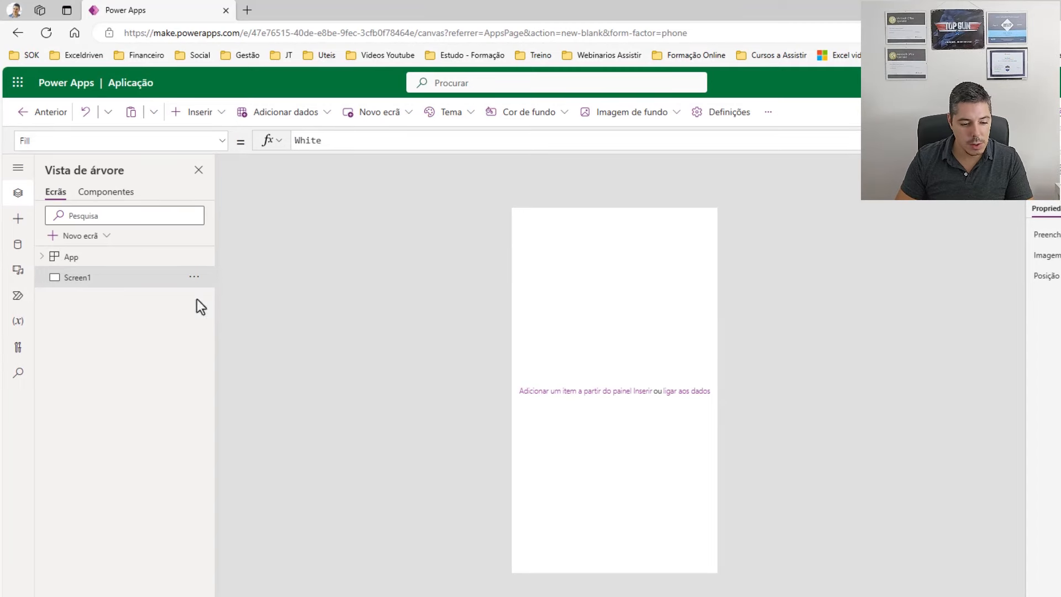
# Rename Screen1 to scrInicio in the tree view.
pyautogui.doubleClick(91, 281)
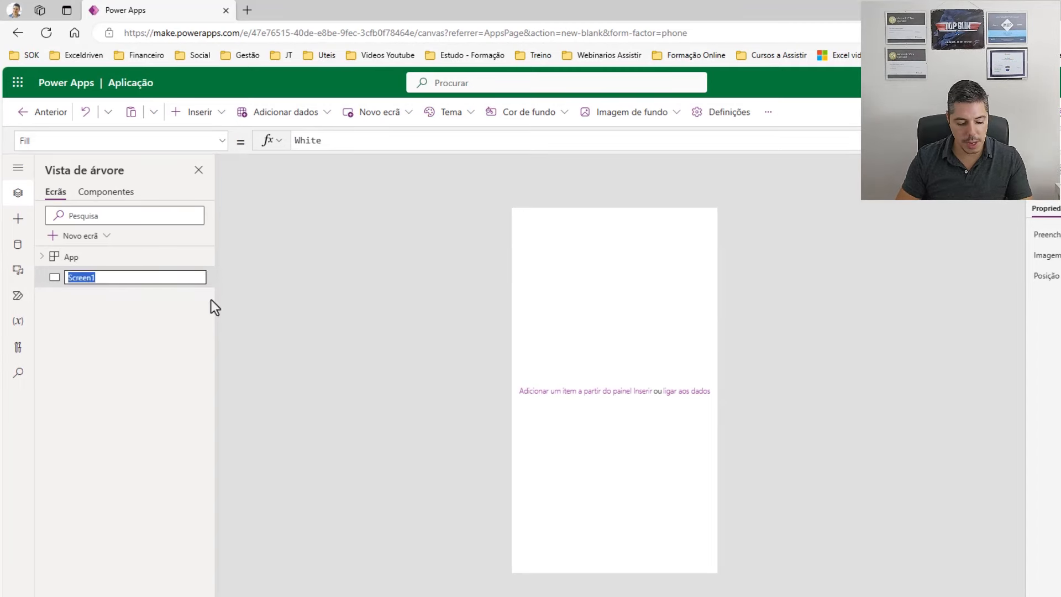
pyautogui.write('scr')
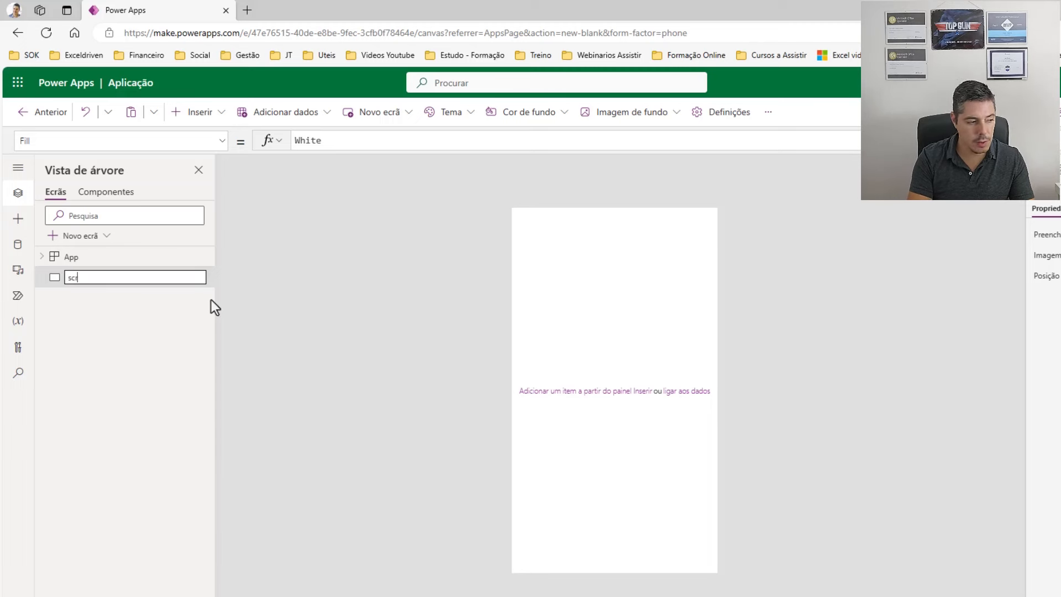
pyautogui.write('Incio')
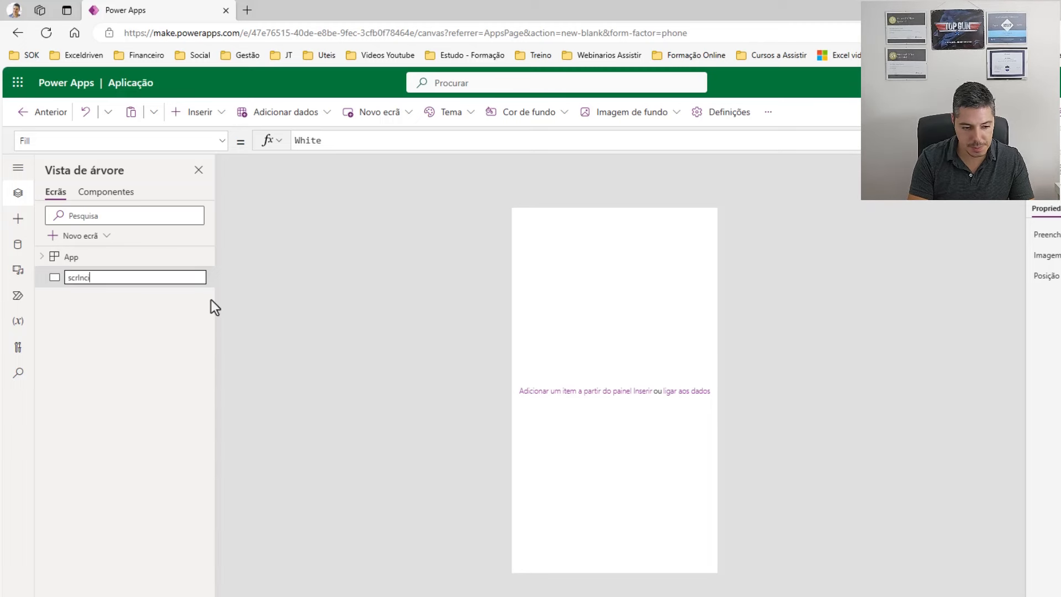
pyautogui.press('BackSpace')
pyautogui.press('BackSpace')
pyautogui.write('icio')
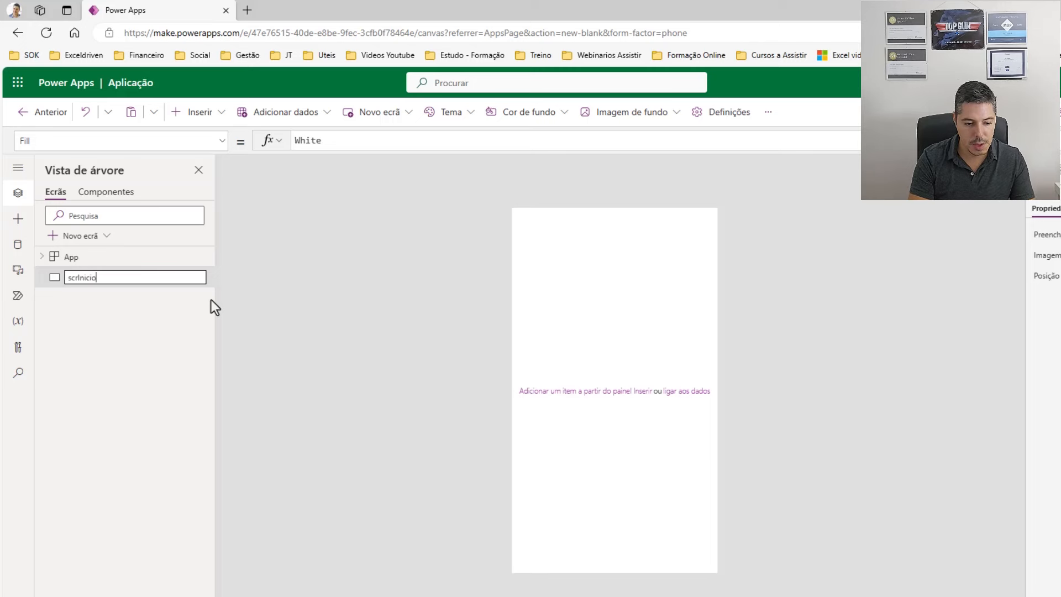
pyautogui.press('Return')
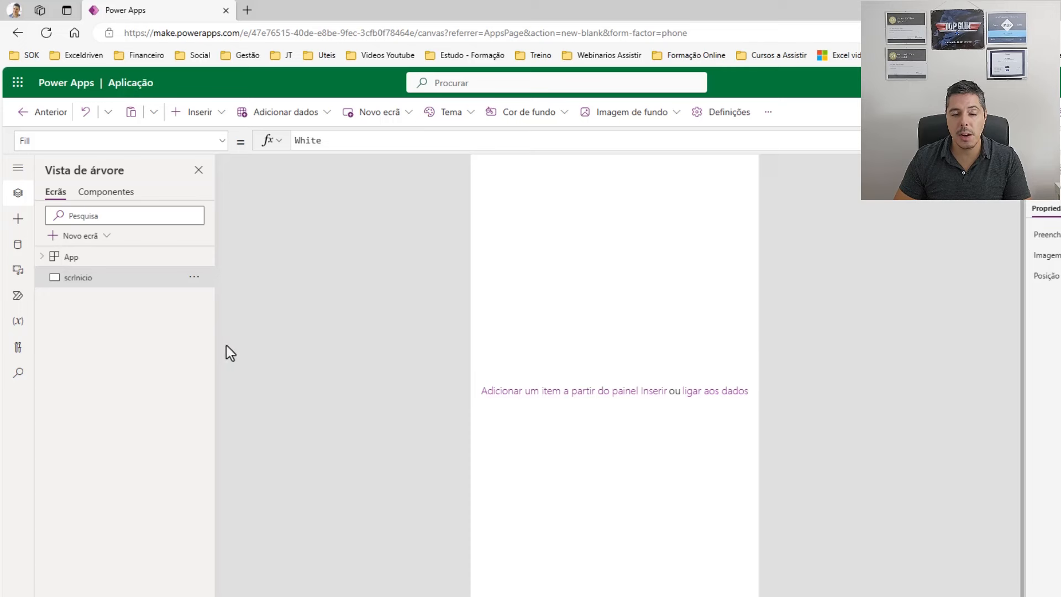
# Insert a rectangle from the Formas category onto scrInicio.
pyautogui.click(222, 114)
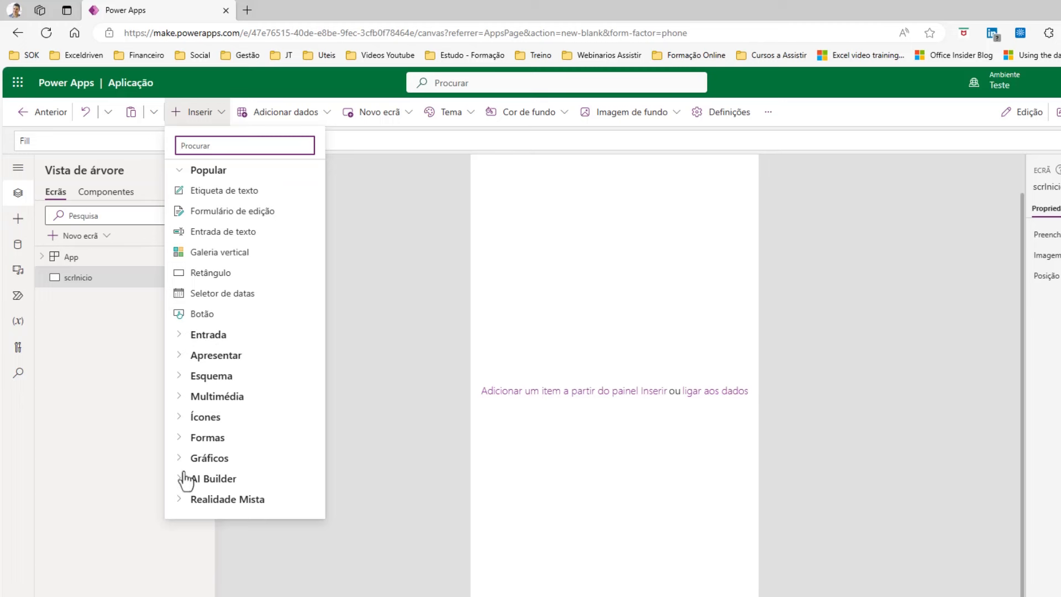
pyautogui.click(182, 438)
pyautogui.scroll(-5, 284, 417)
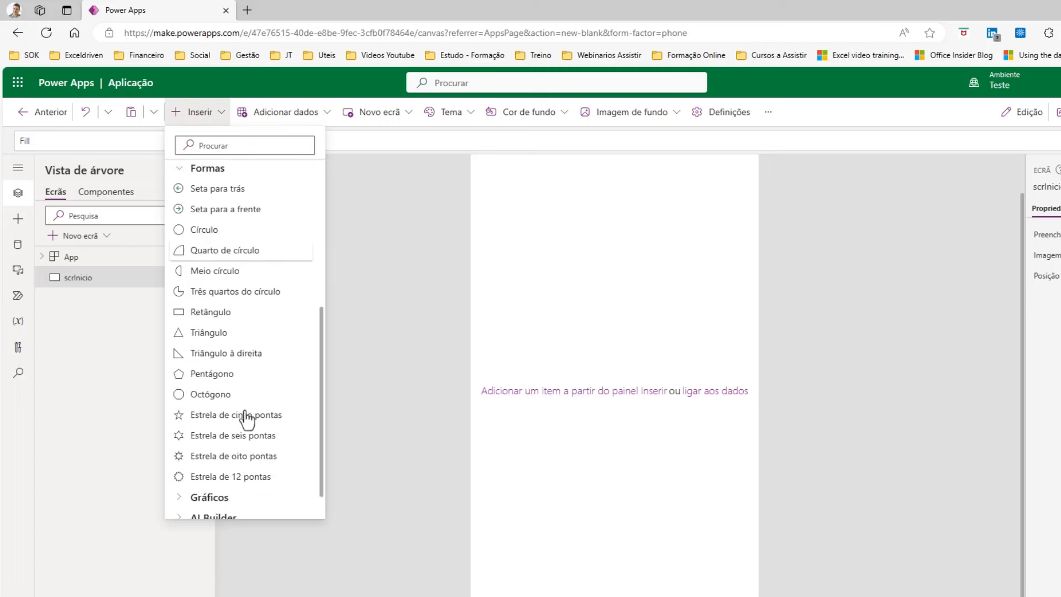
pyautogui.click(209, 313)
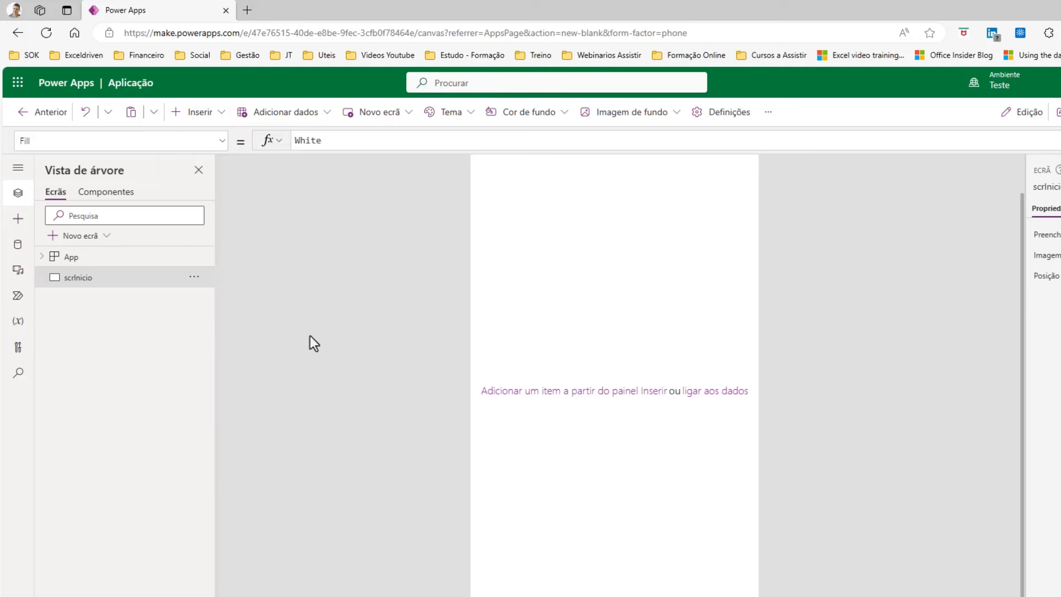
pyautogui.moveTo(521, 175); pyautogui.dragTo(604, 379)
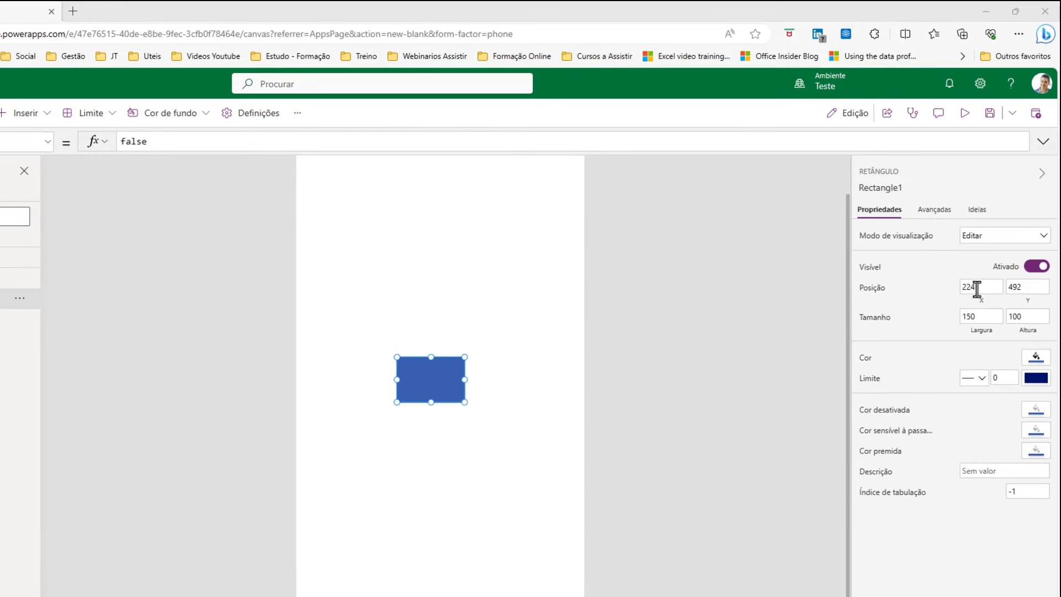
# Resize the rectangle to 200 × 200 and move it to the screen's middle.
pyautogui.doubleClick(977, 288)
pyautogui.write('200')
pyautogui.press('Tab')
pyautogui.write('2')
pyautogui.doubleClick(983, 317)
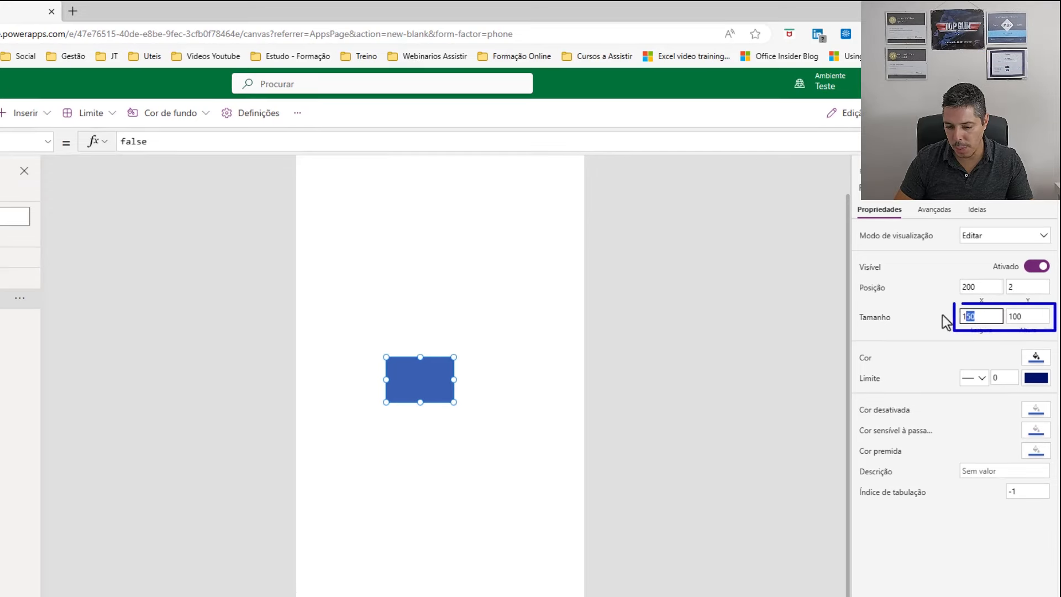
pyautogui.write('200')
pyautogui.press('Tab')
pyautogui.write('200')
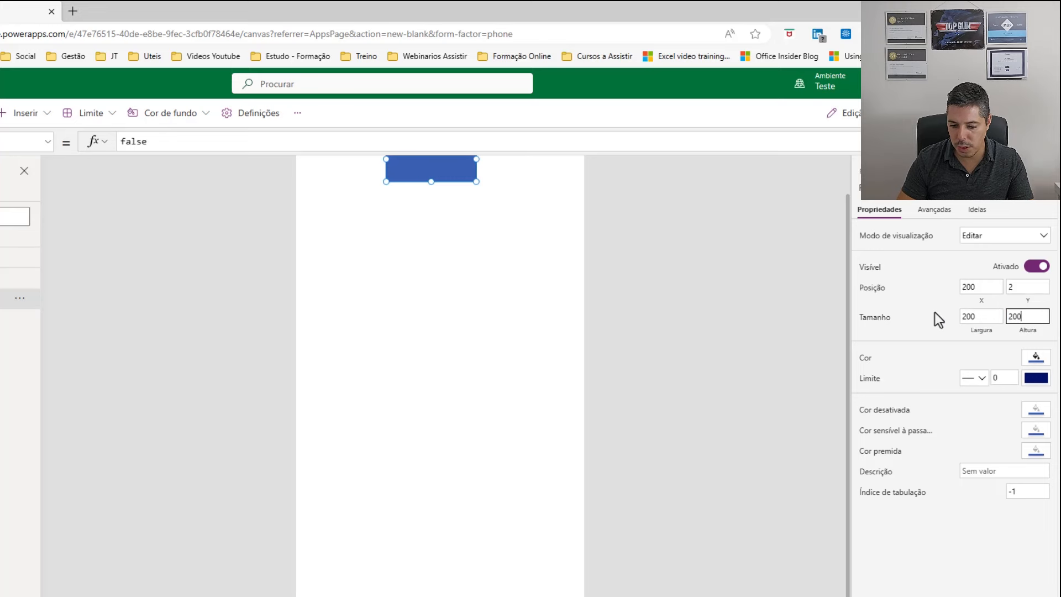
pyautogui.press('Tab')
pyautogui.moveTo(449, 198); pyautogui.dragTo(458, 374)
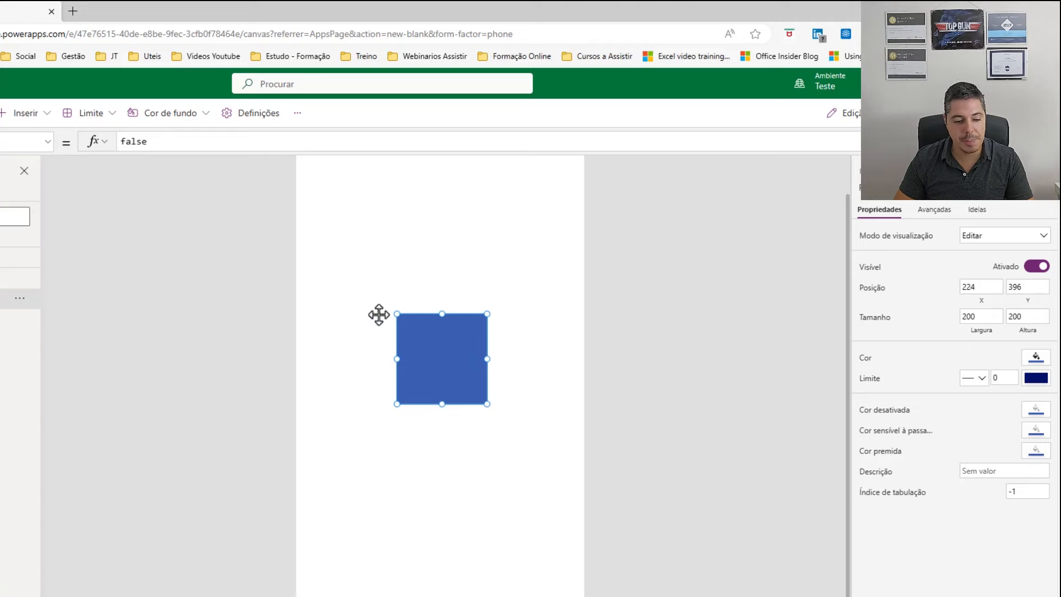
pyautogui.click(48, 115)
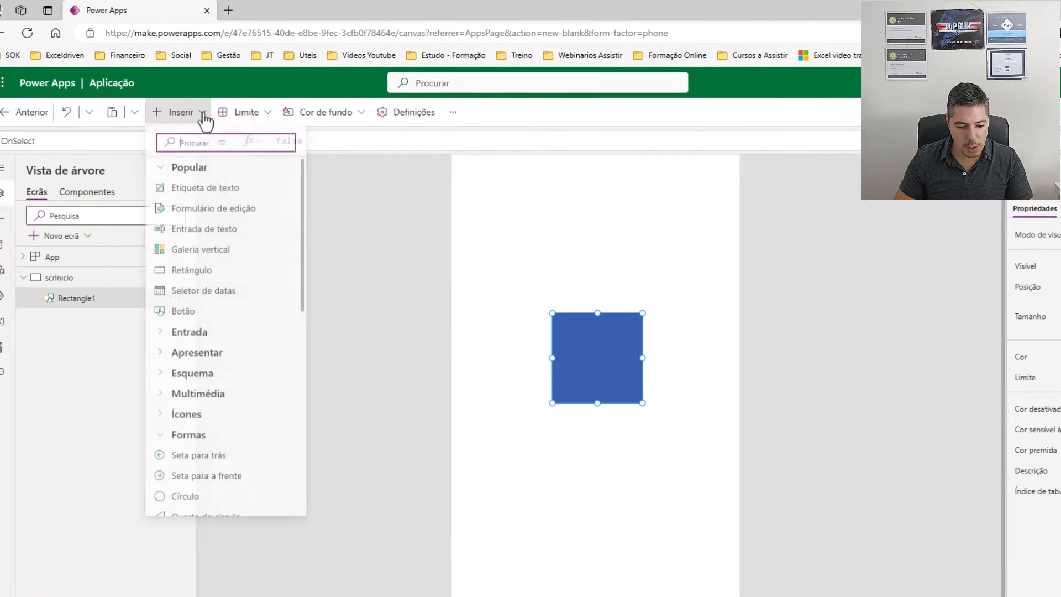
# Insert the Home Page icon and place it over the blue square.
pyautogui.click(180, 423)
pyautogui.scroll(-5, 235, 421)
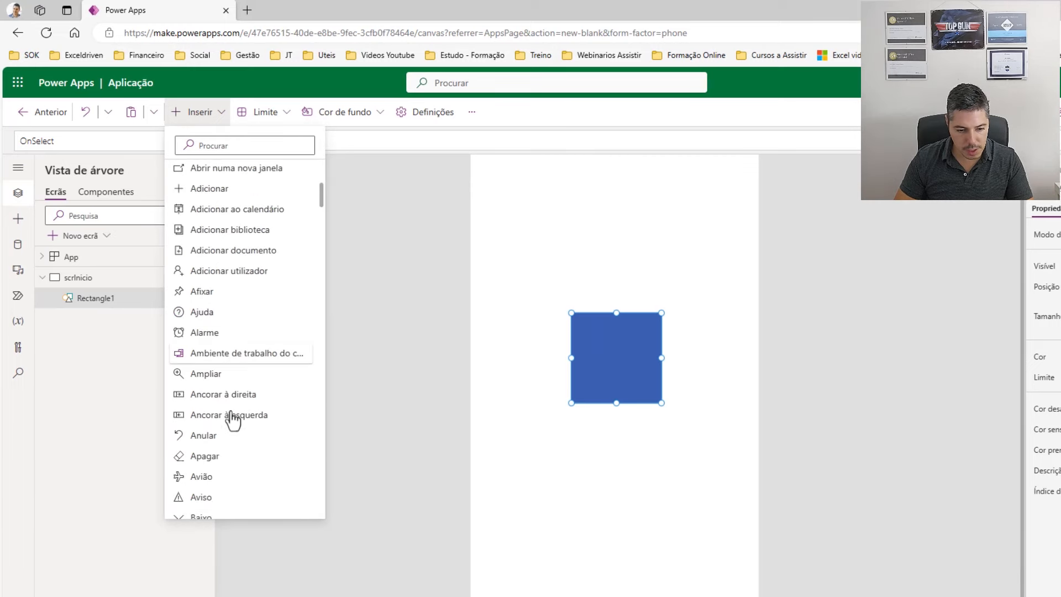
pyautogui.click(210, 146)
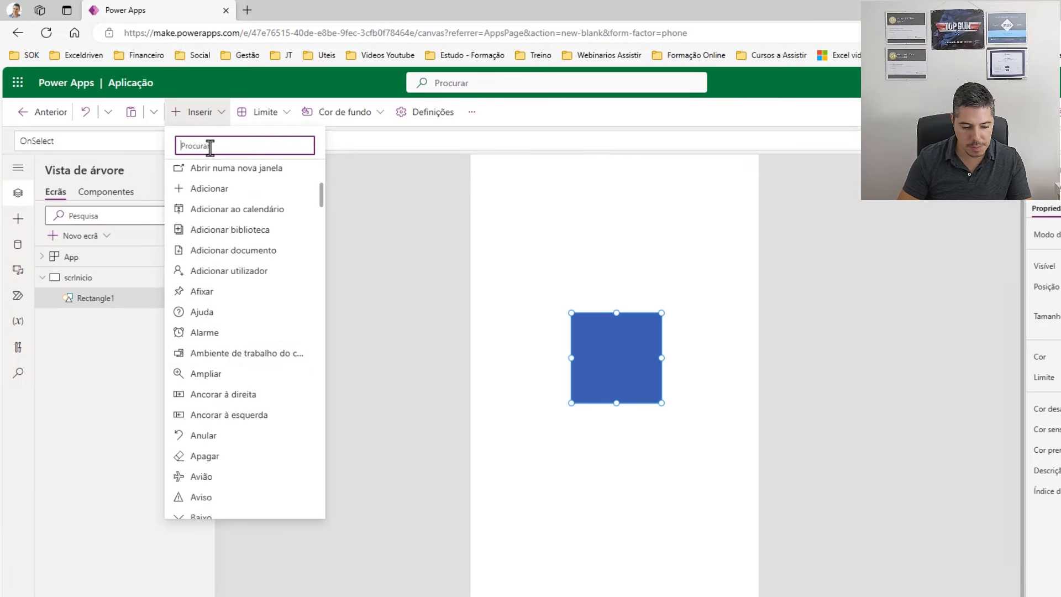
pyautogui.write('casa')
pyautogui.press('BackSpace')
pyautogui.press('BackSpace')
pyautogui.press('BackSpace')
pyautogui.press('BackSpace')
pyautogui.write('home')
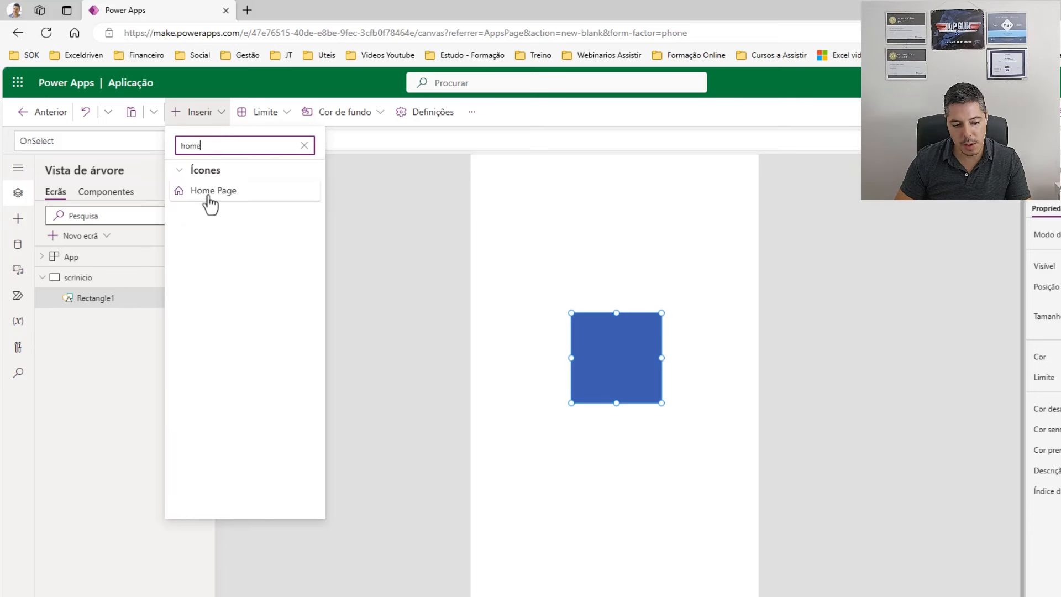
pyautogui.click(209, 193)
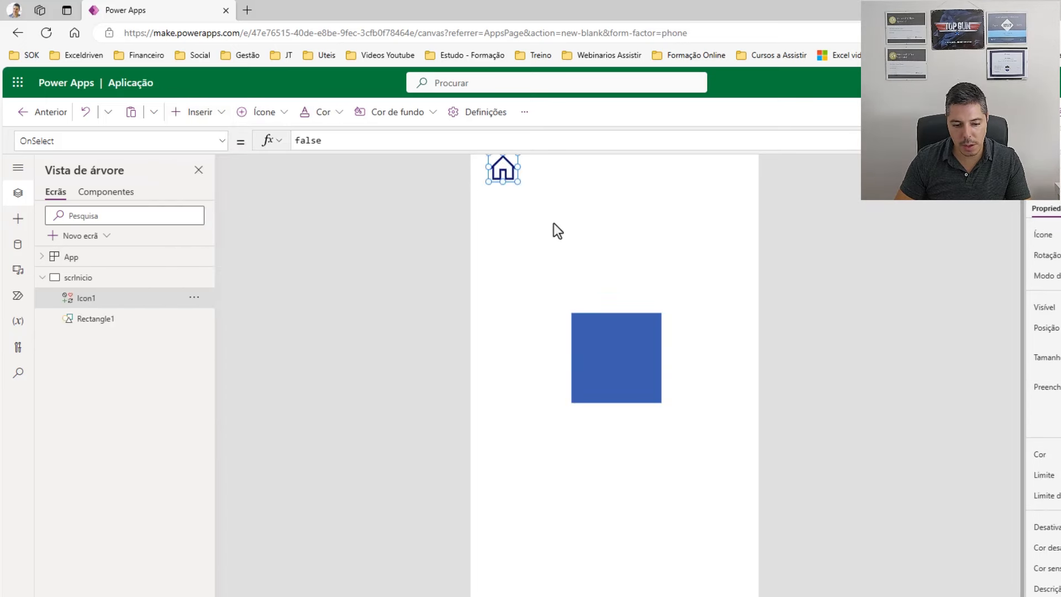
pyautogui.moveTo(516, 181); pyautogui.dragTo(622, 365)
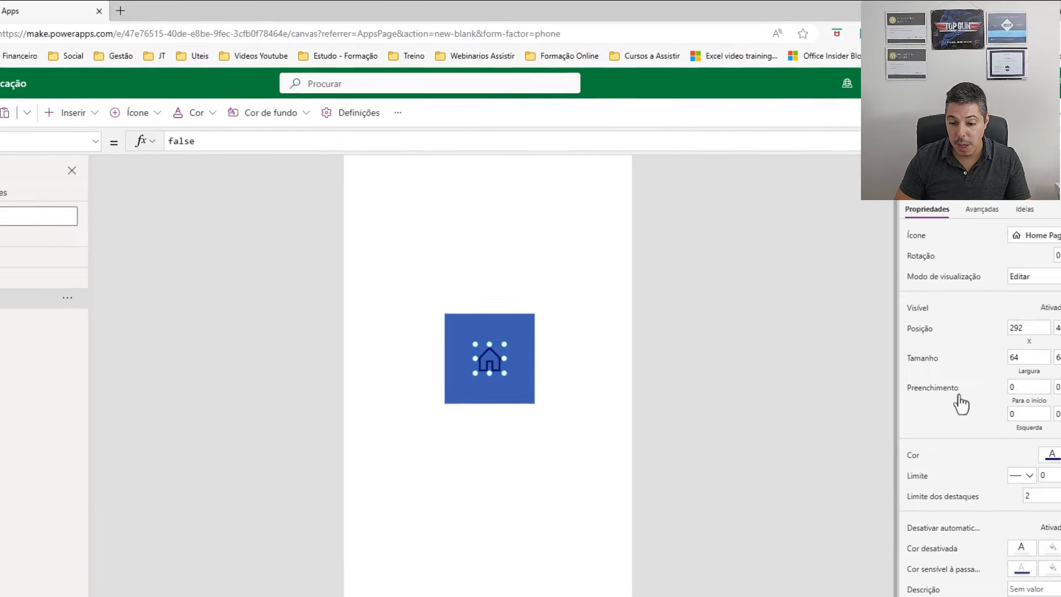
# Size the home icon to 200 × 200, colour it white, and align it over the square.
pyautogui.doubleClick(978, 358)
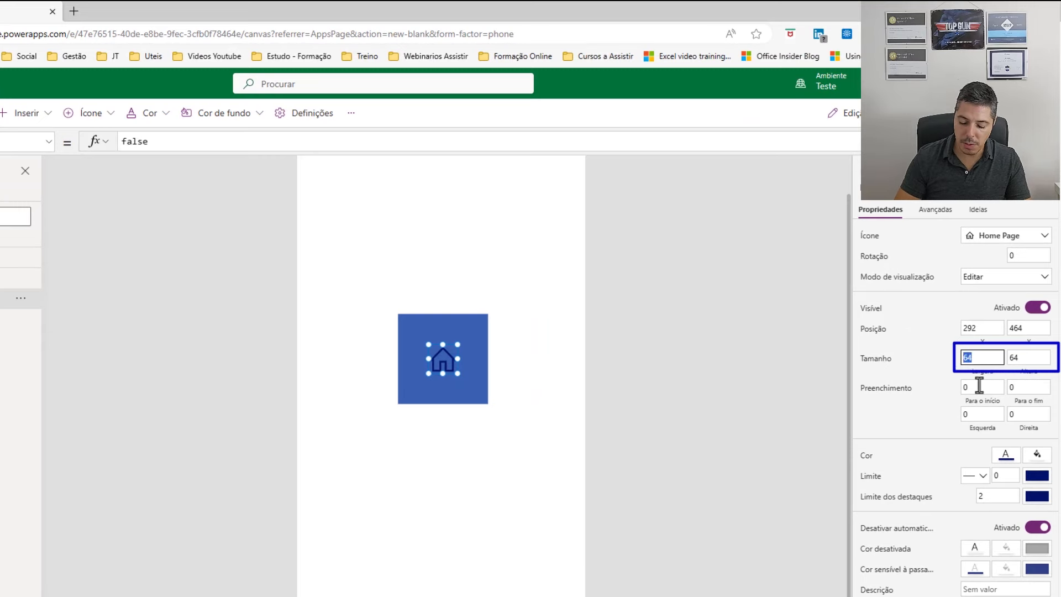
pyautogui.write('2')
pyautogui.press('Tab')
pyautogui.write('200')
pyautogui.press('Tab')
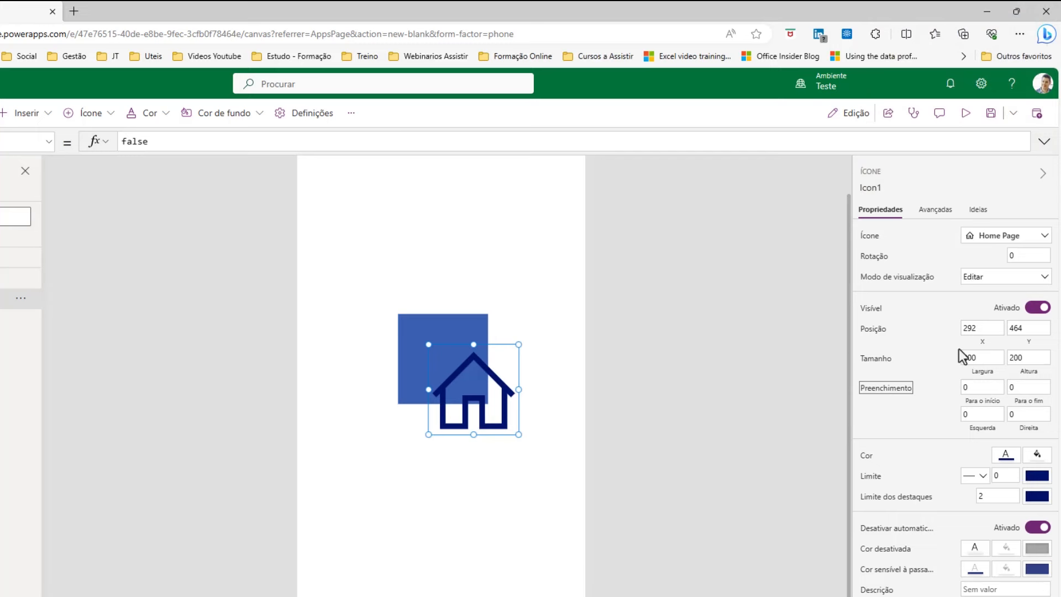
pyautogui.click(1006, 459)
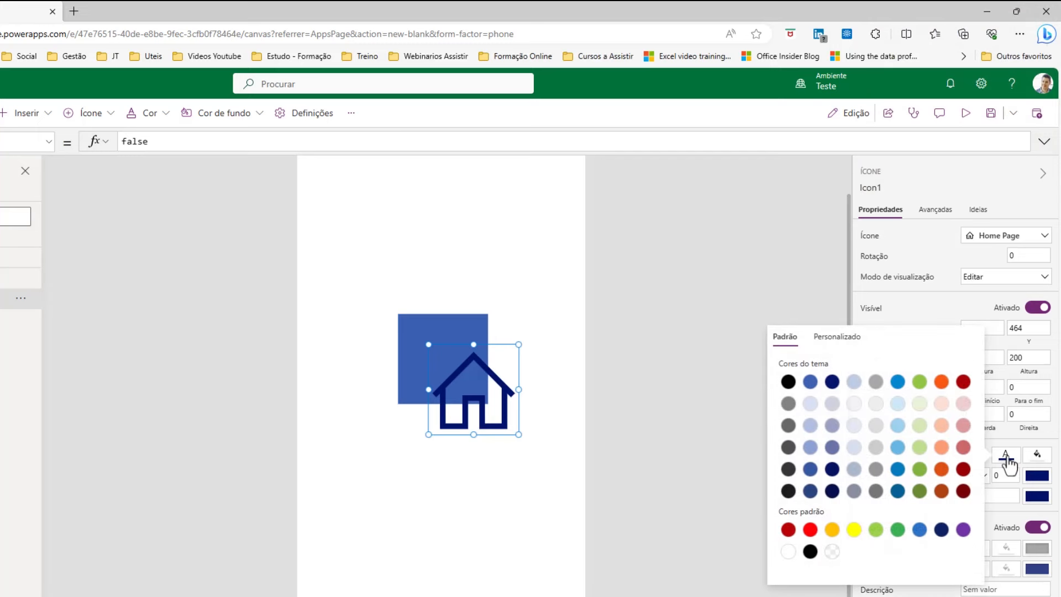
pyautogui.click(855, 406)
pyautogui.moveTo(495, 379); pyautogui.dragTo(464, 350)
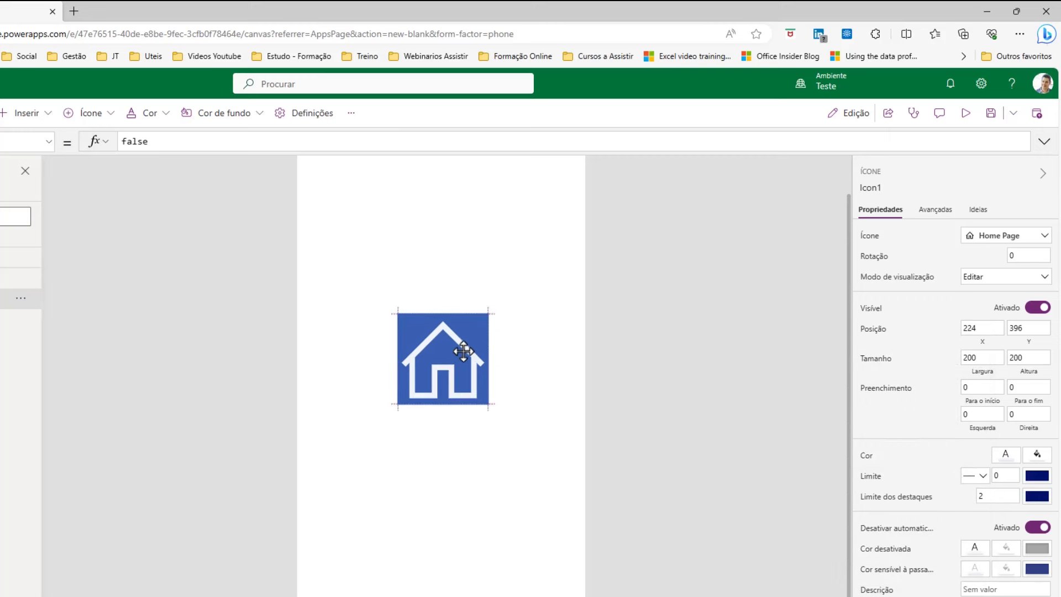
pyautogui.click(551, 360)
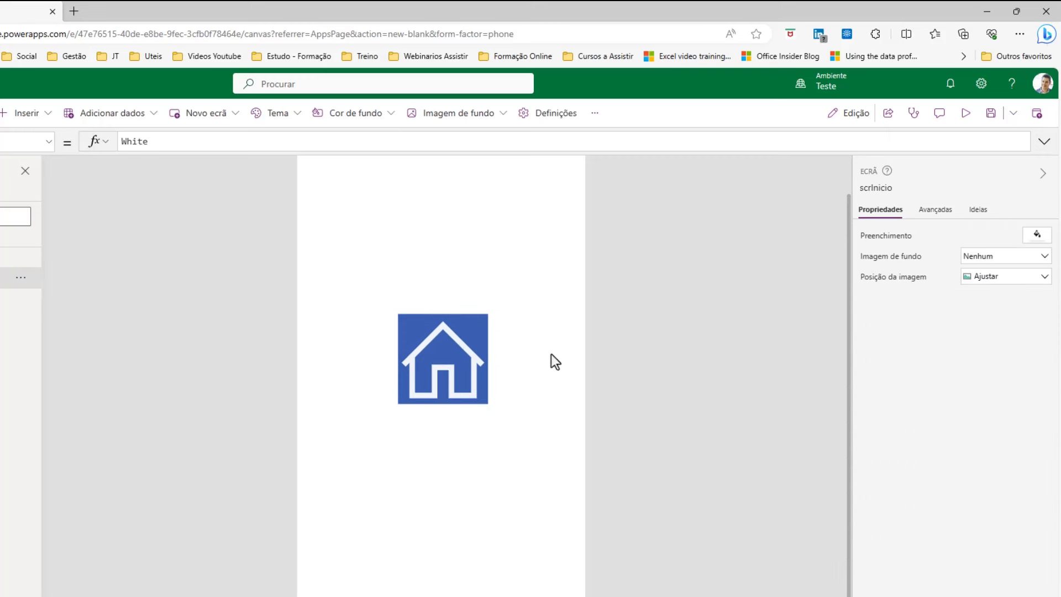
# In the tree view, name Rectangle1 'Formafundo' and Icon1 'icnIniciar'.
pyautogui.click(482, 325)
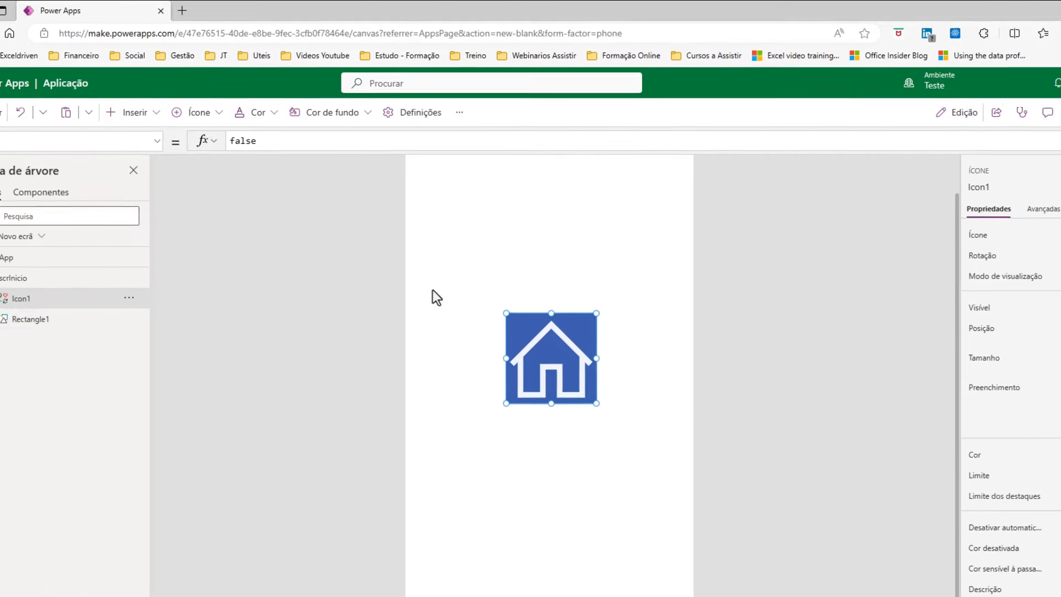
pyautogui.click(102, 321)
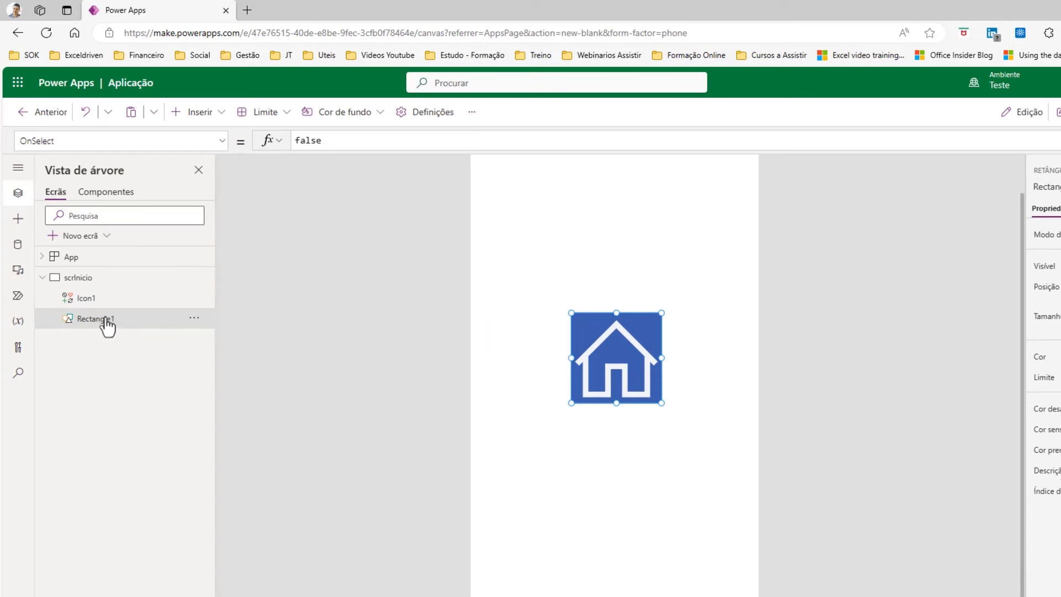
pyautogui.doubleClick(117, 322)
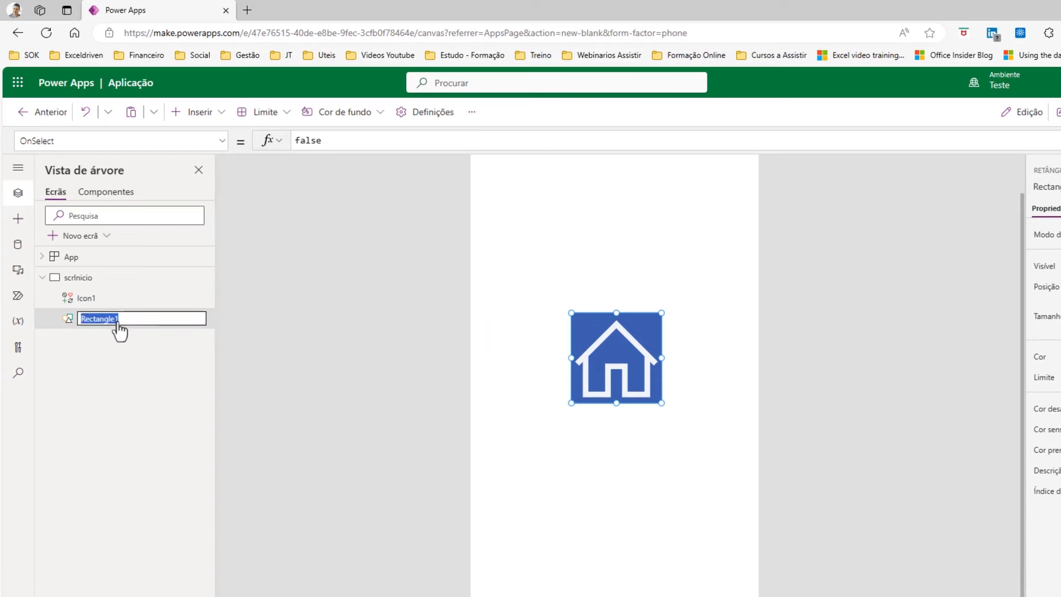
pyautogui.write('Formafundo')
pyautogui.press('Return')
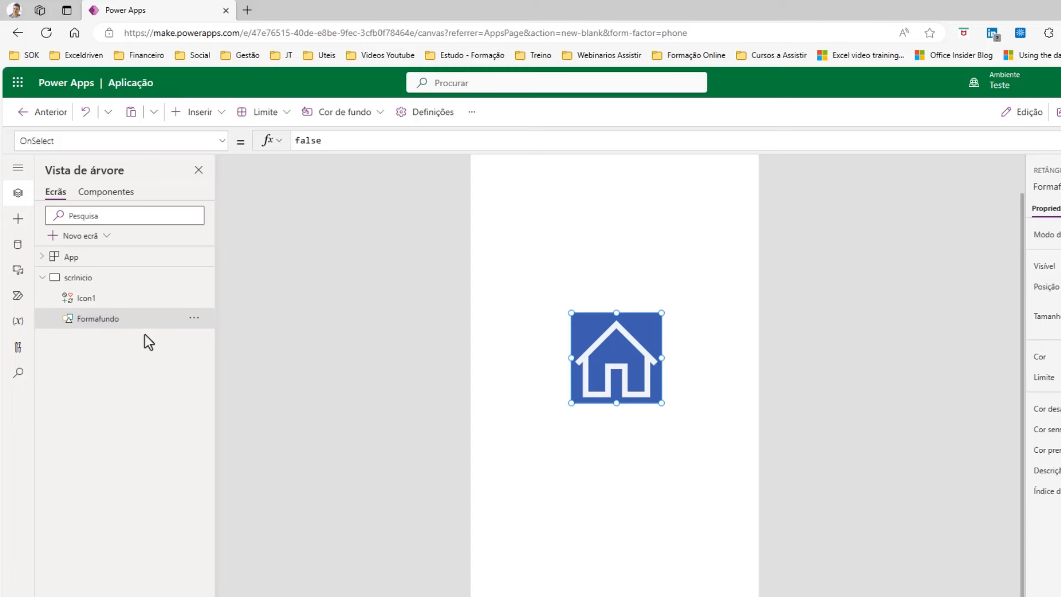
pyautogui.doubleClick(102, 304)
pyautogui.write('Inici')
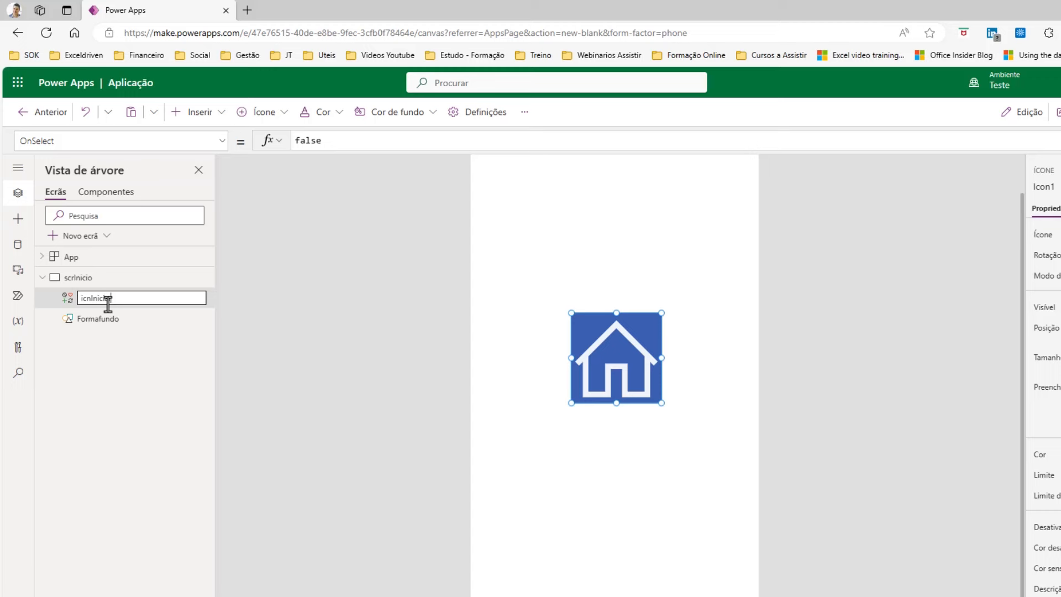
pyautogui.press('Return')
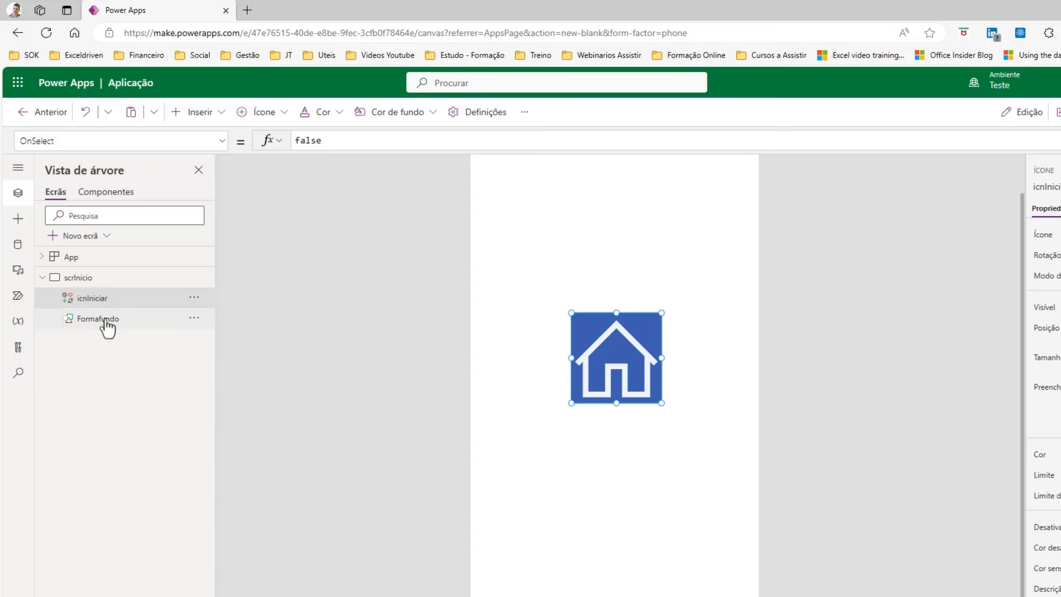
pyautogui.click(99, 328)
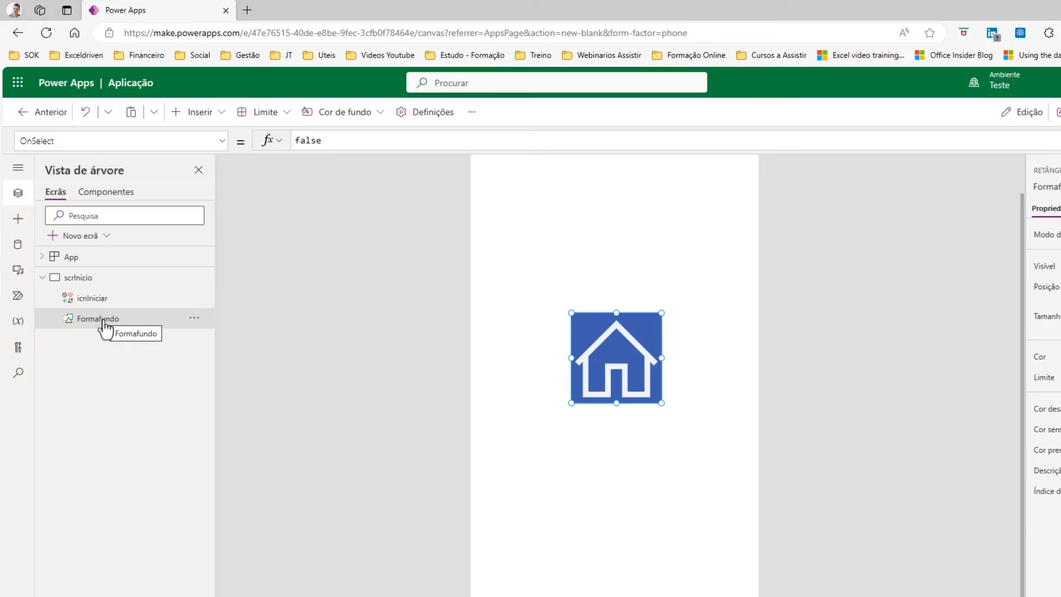
pyautogui.click(223, 142)
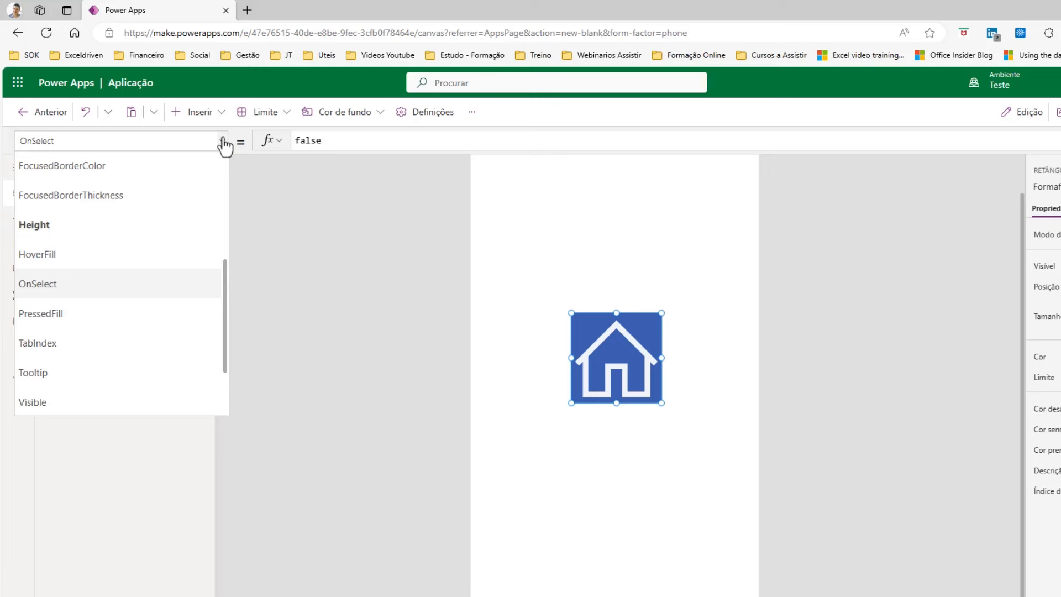
# Replace Formafundo's X value of 224 with a formula starting scrInicio.Width.
pyautogui.scroll(-3, 138, 238)
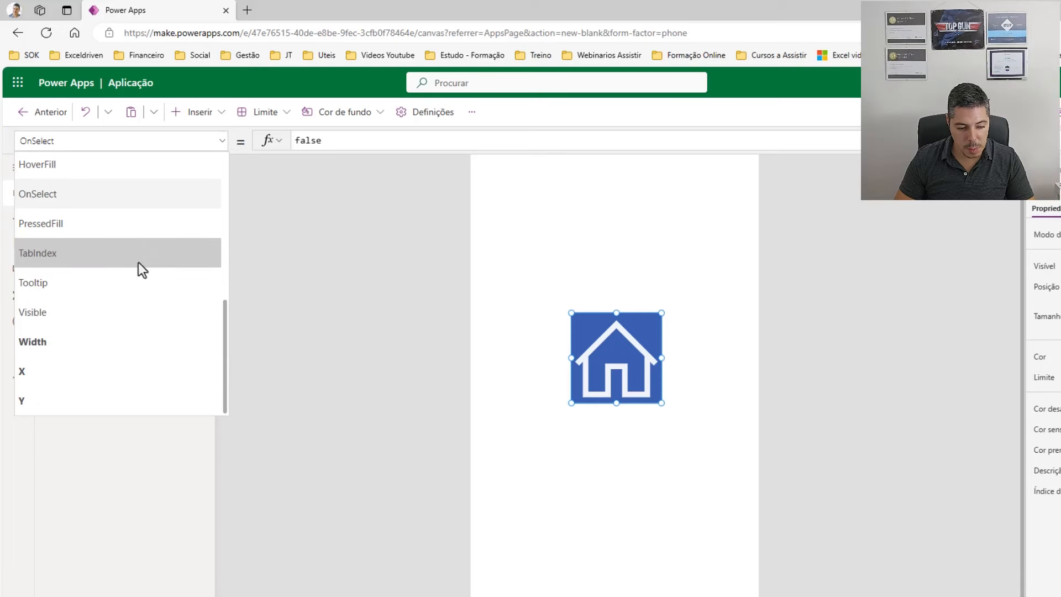
pyautogui.click(51, 373)
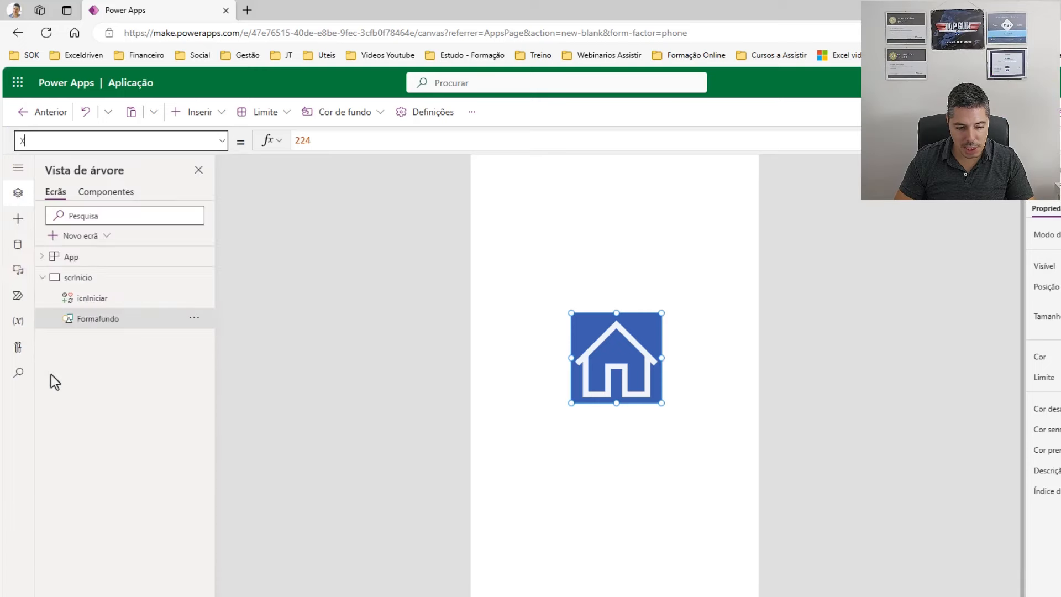
pyautogui.moveTo(314, 140); pyautogui.dragTo(285, 143)
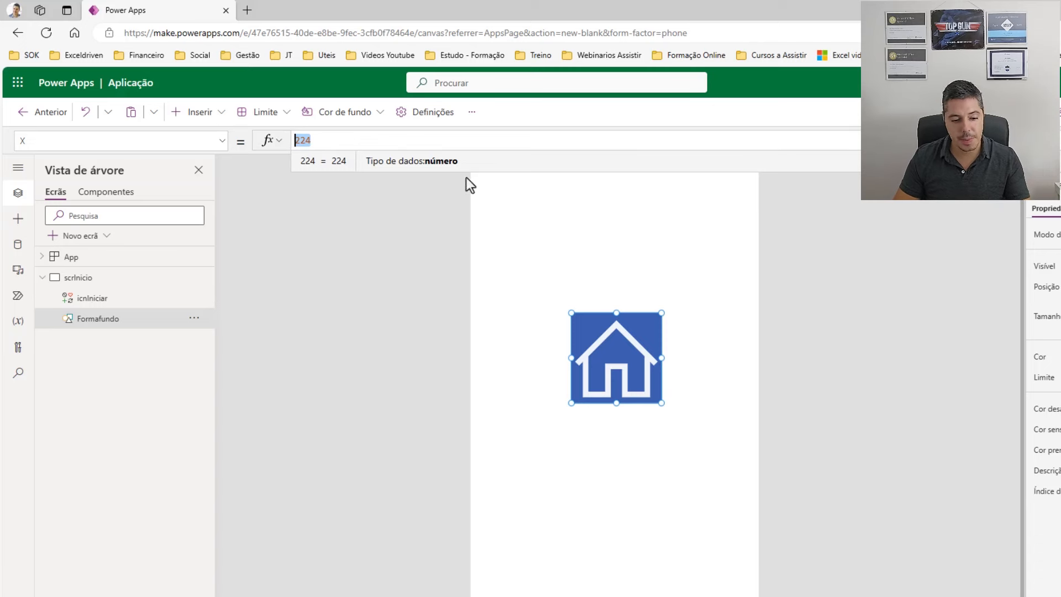
pyautogui.write('sc')
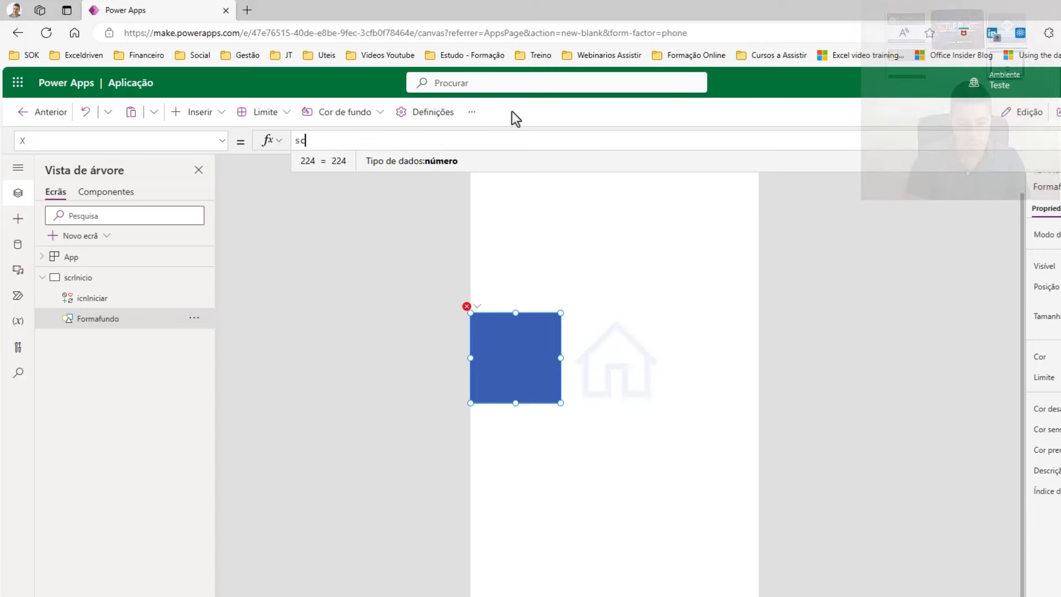
pyautogui.write('r')
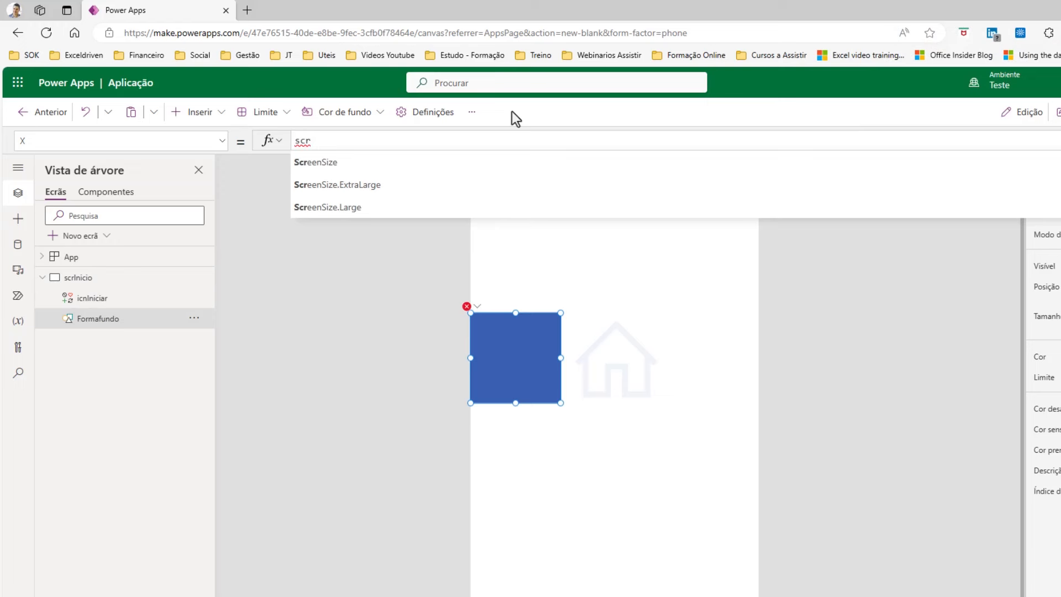
pyautogui.write('Inicio')
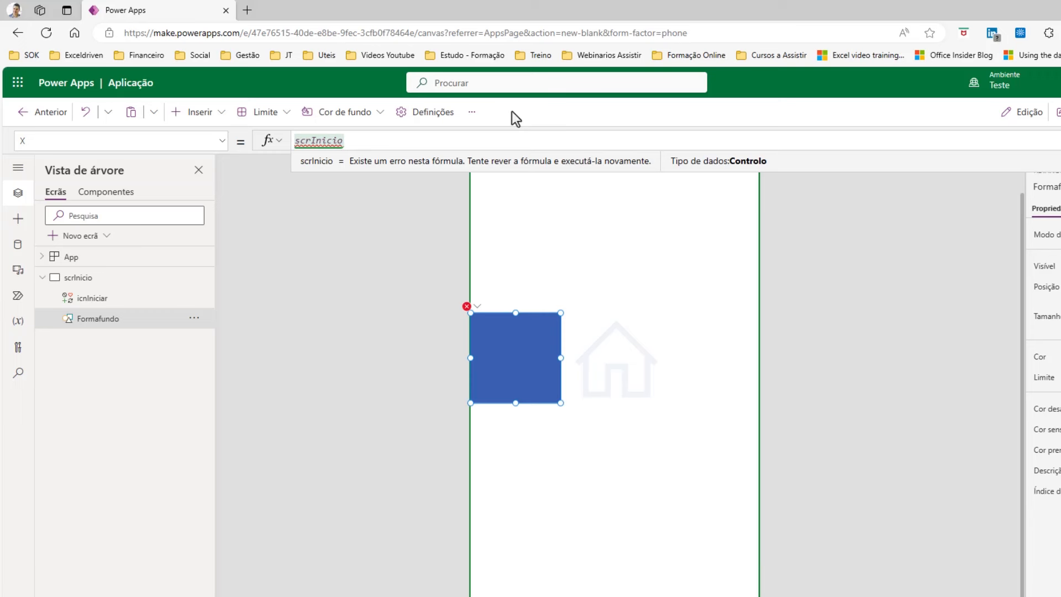
pyautogui.write('.')
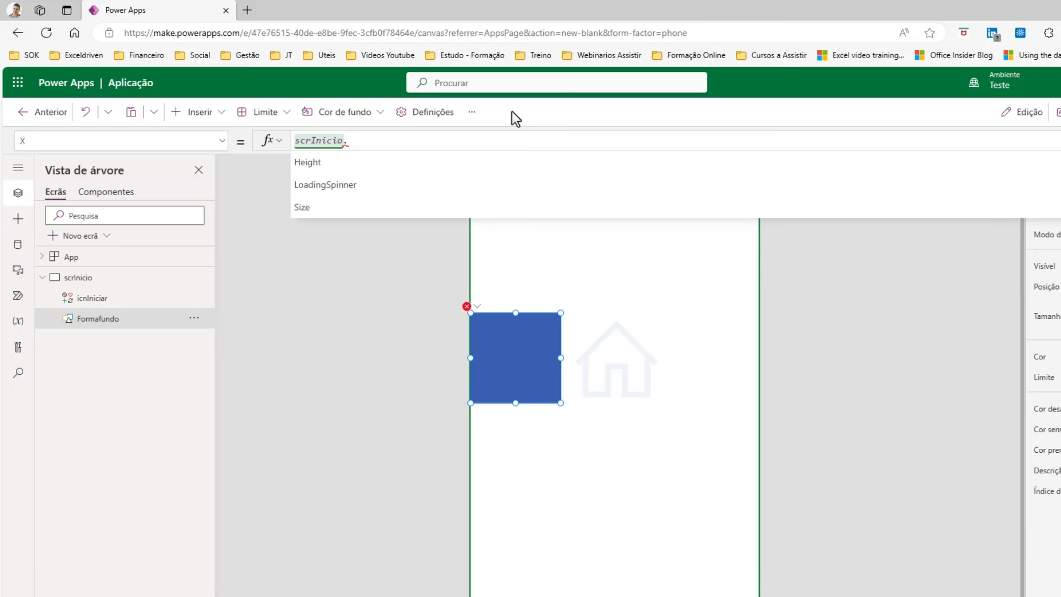
pyautogui.press('Down')
pyautogui.press('Down')
pyautogui.press('Down')
pyautogui.press('Down')
pyautogui.press('Down')
pyautogui.press('Up')
pyautogui.press('Return')
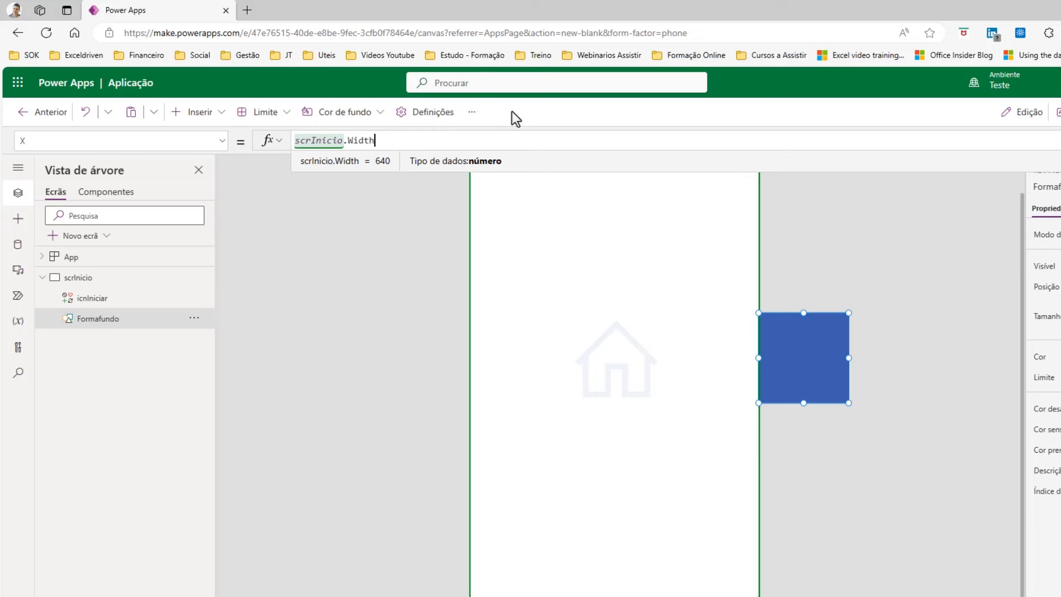
# Complete the X formula as (scrInicio.Width/2)-100.
pyautogui.write('/2')
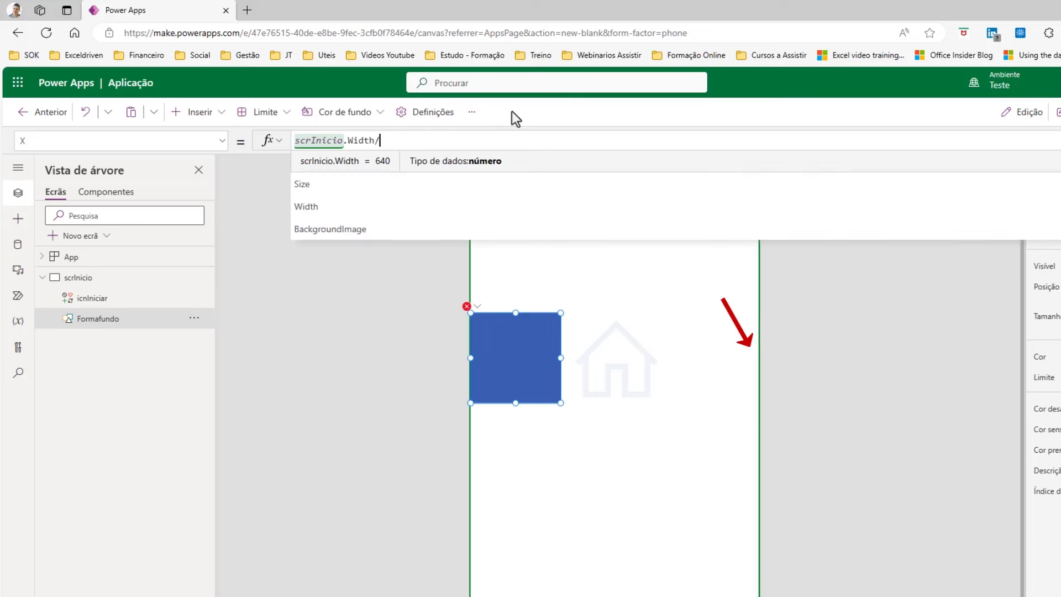
pyautogui.click(293, 140)
pyautogui.write('(')
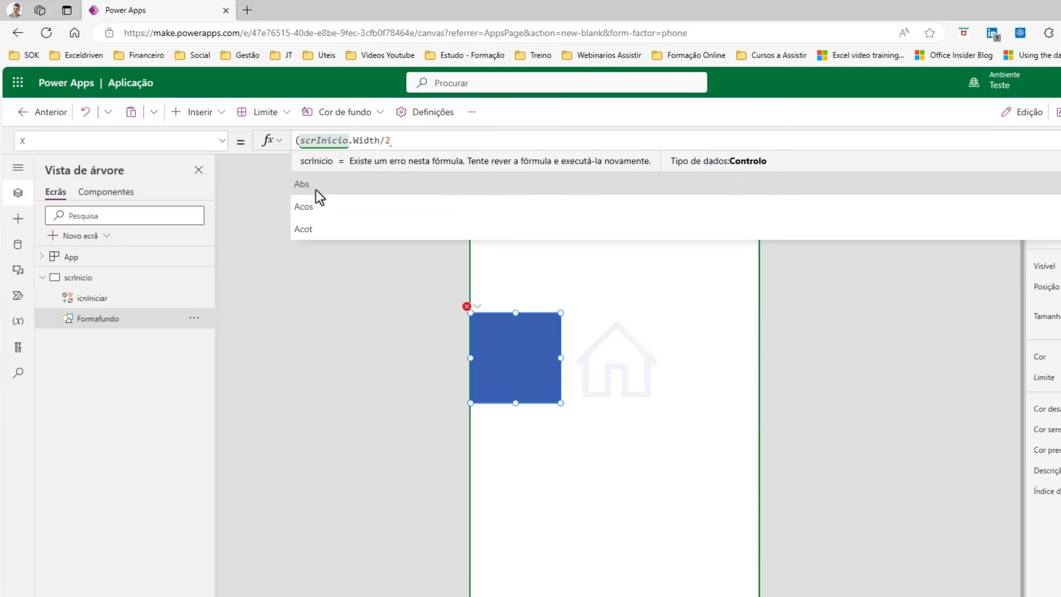
pyautogui.click(410, 140)
pyautogui.write(')')
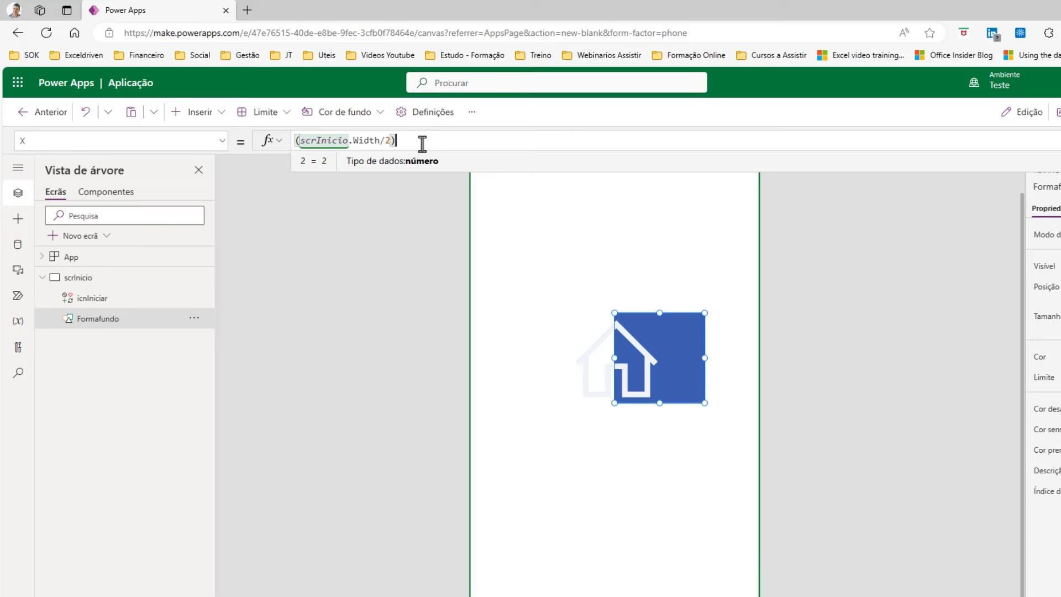
pyautogui.write('-100')
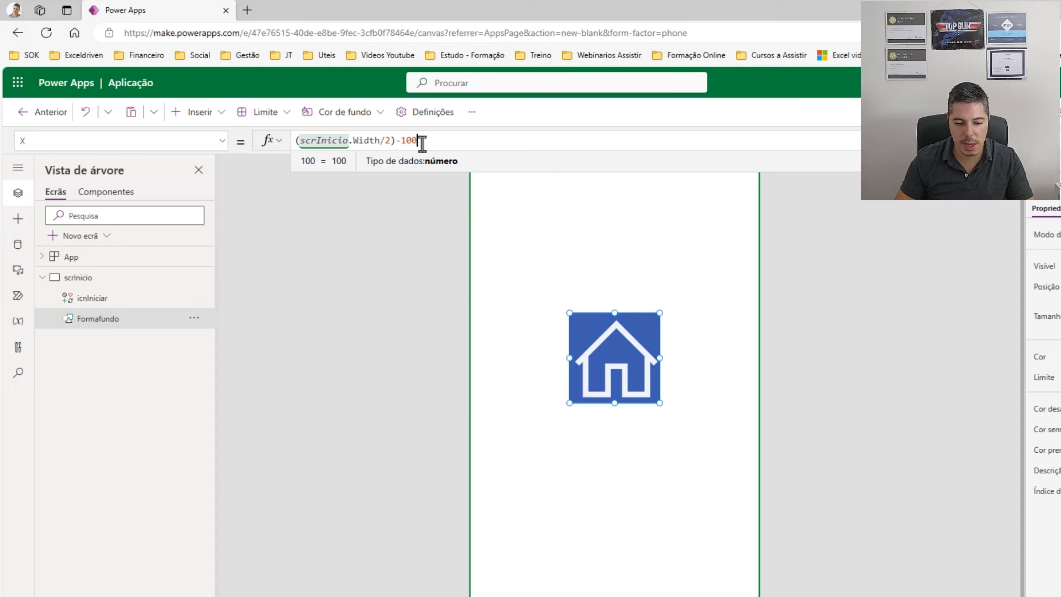
pyautogui.moveTo(401, 140); pyautogui.dragTo(420, 141)
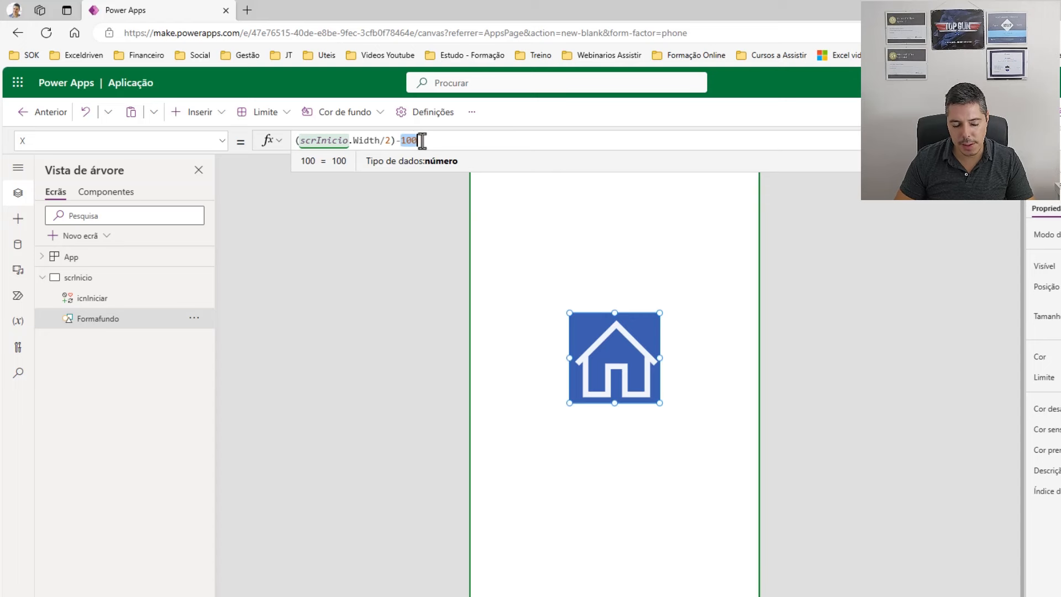
pyautogui.click(384, 140)
pyautogui.moveTo(401, 140); pyautogui.dragTo(427, 140)
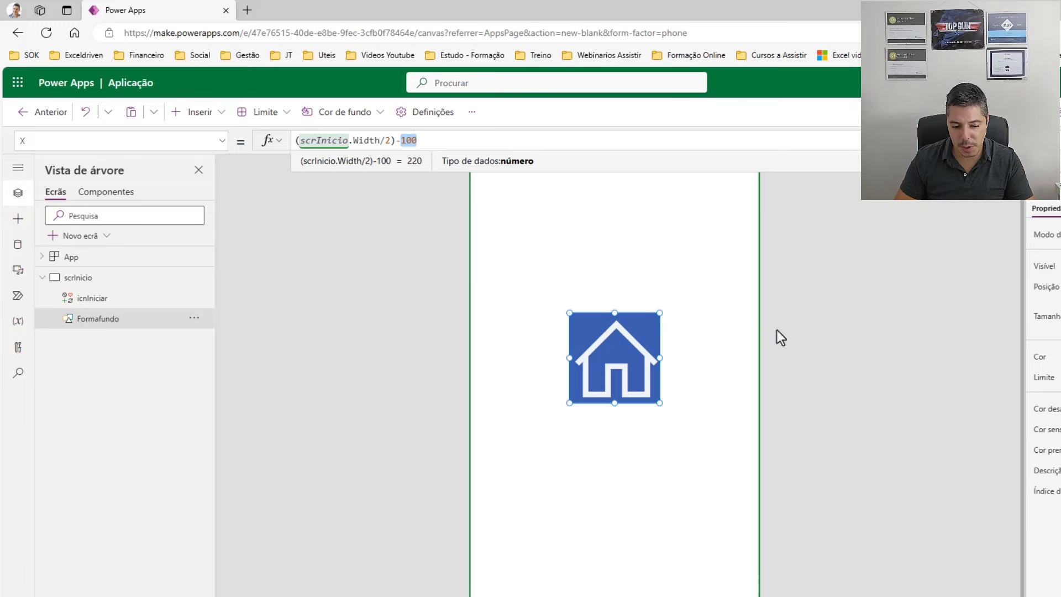
# Nudge the house icon so it sits exactly over the blue square.
pyautogui.click(851, 376)
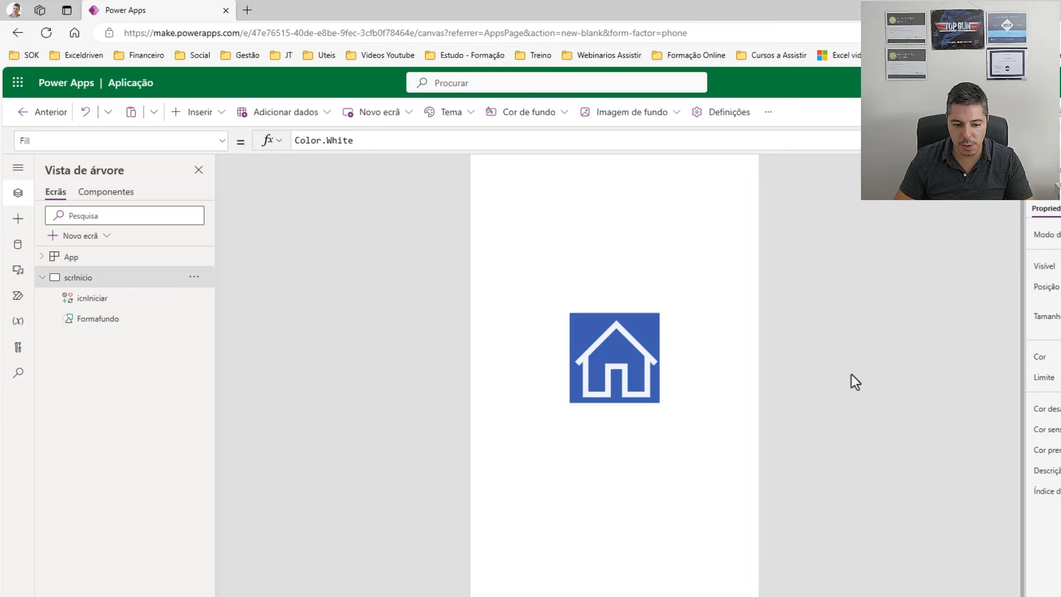
pyautogui.click(637, 349)
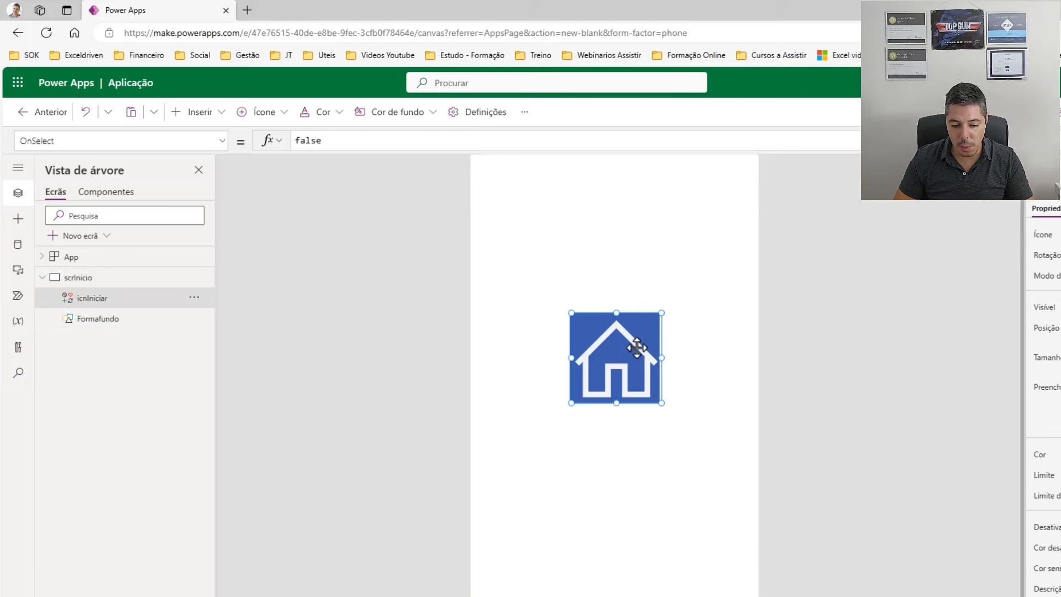
pyautogui.click(619, 373)
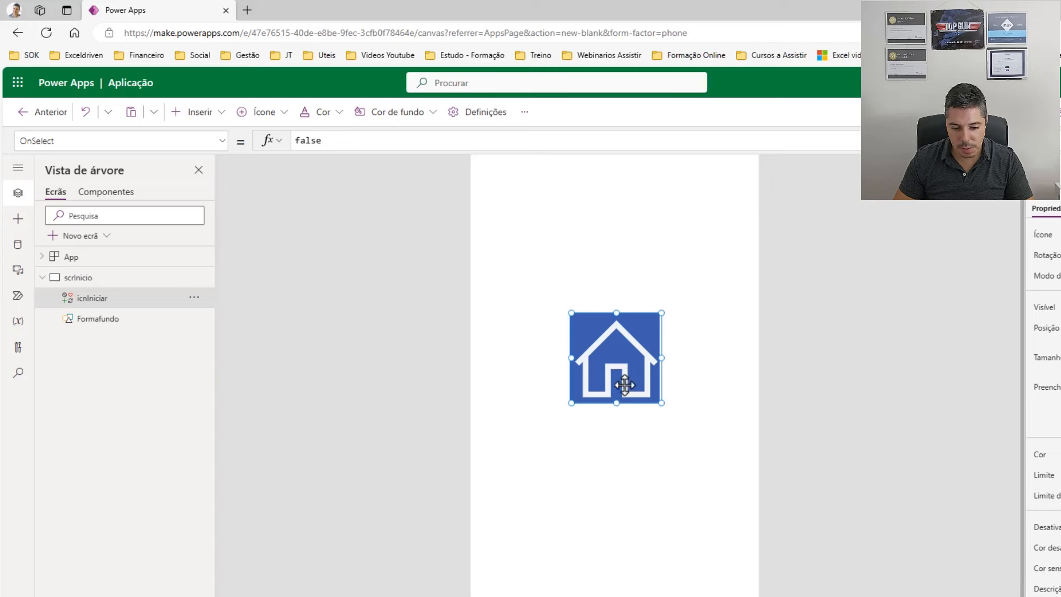
pyautogui.click(622, 370)
pyautogui.moveTo(621, 370); pyautogui.dragTo(620, 374)
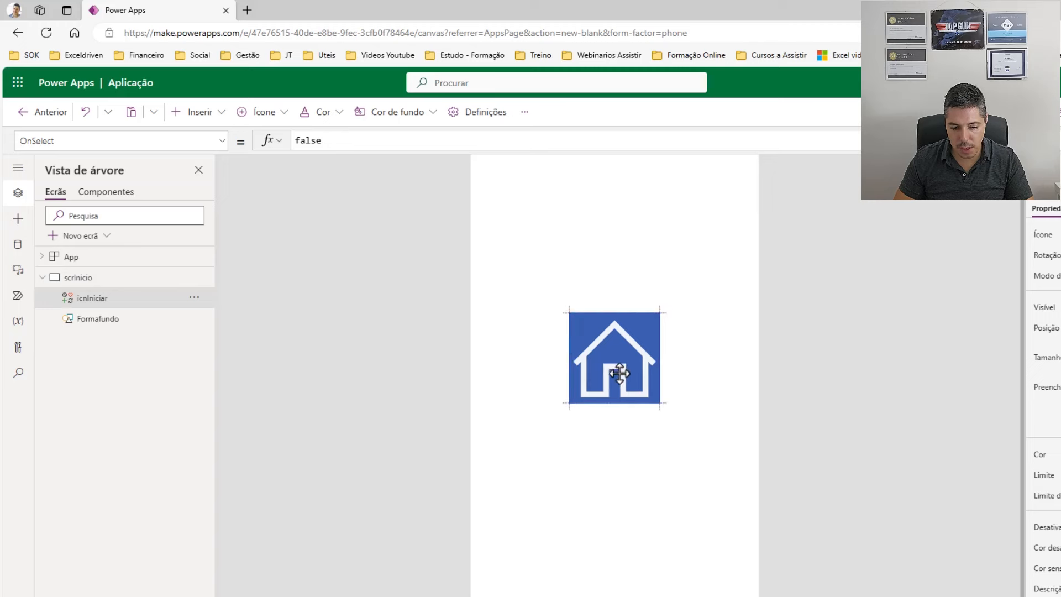
pyautogui.click(728, 354)
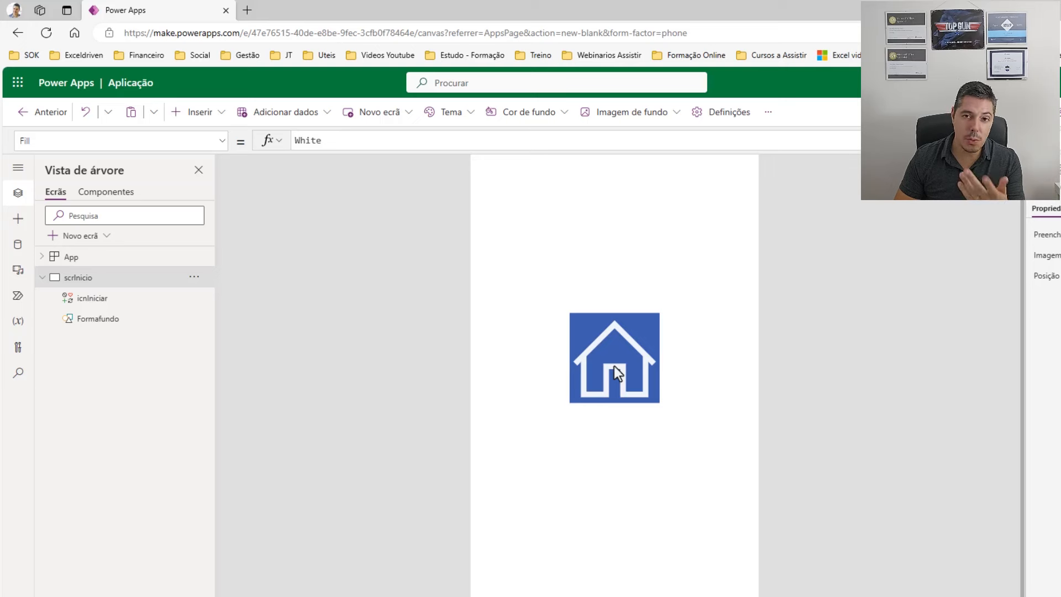
# Add a blank second screen named scrFormulario and bring up the insertable controls.
pyautogui.click(106, 241)
pyautogui.click(113, 335)
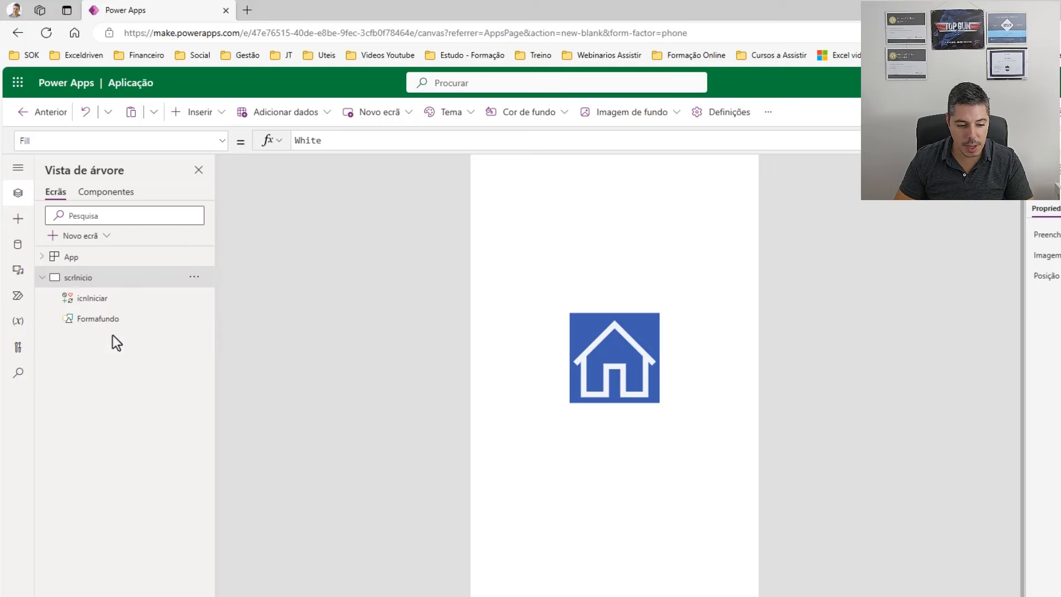
pyautogui.doubleClick(88, 340)
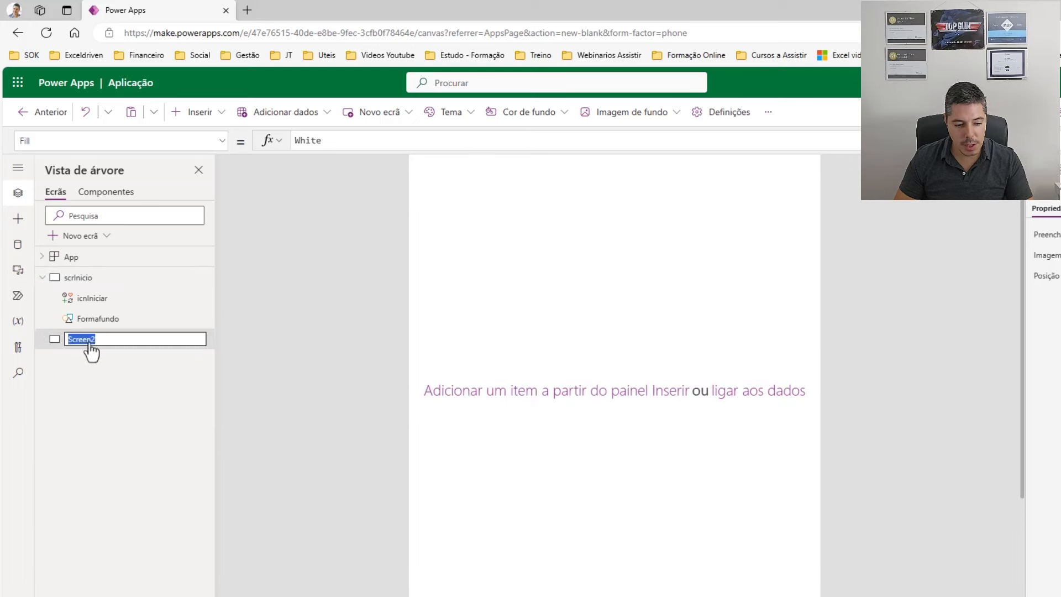
pyautogui.write('sc')
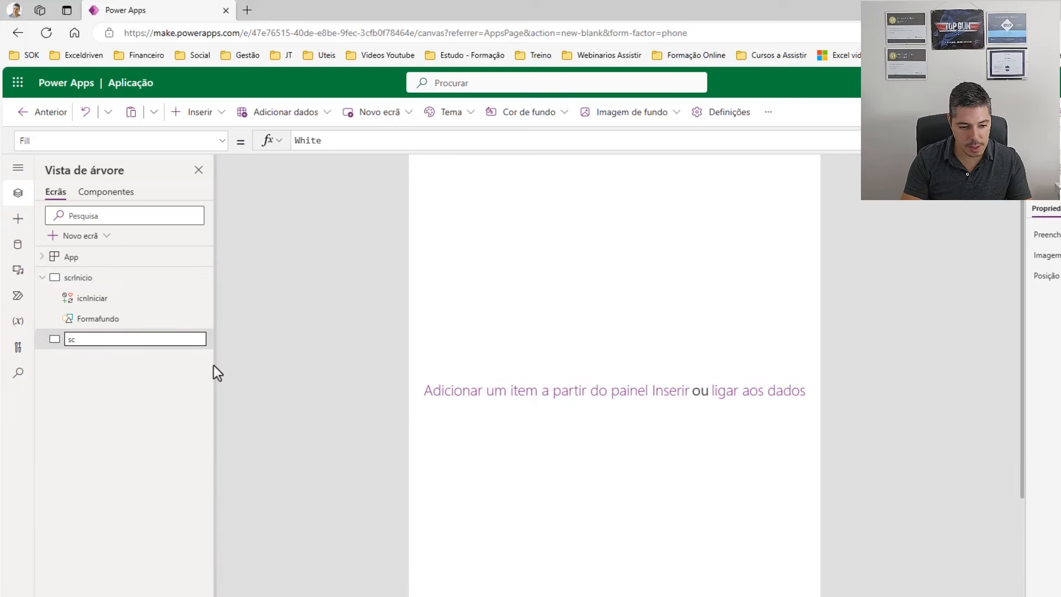
pyautogui.write('r')
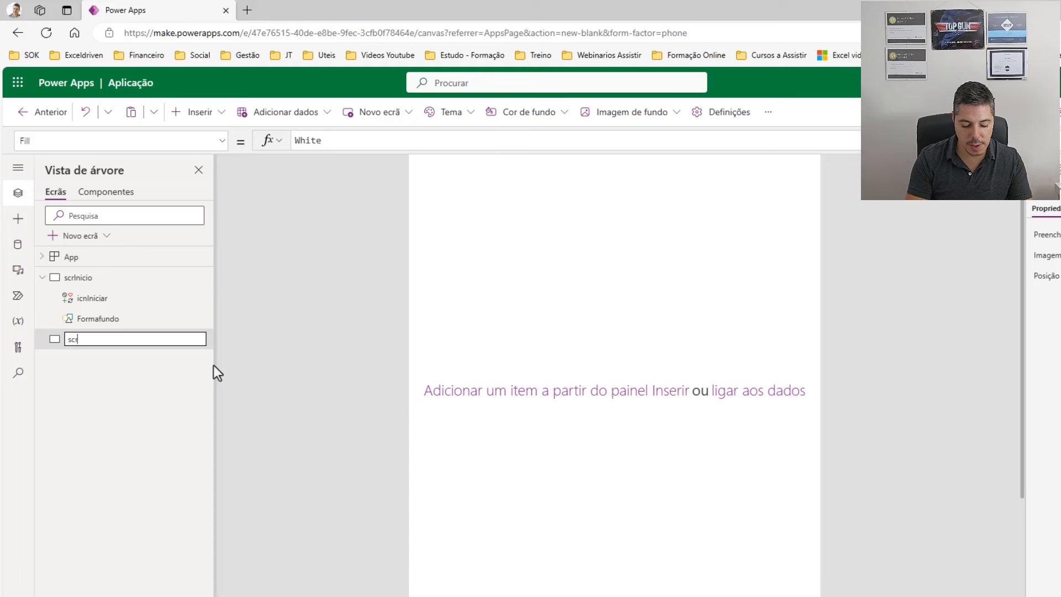
pyautogui.write('Formulario')
pyautogui.press('Return')
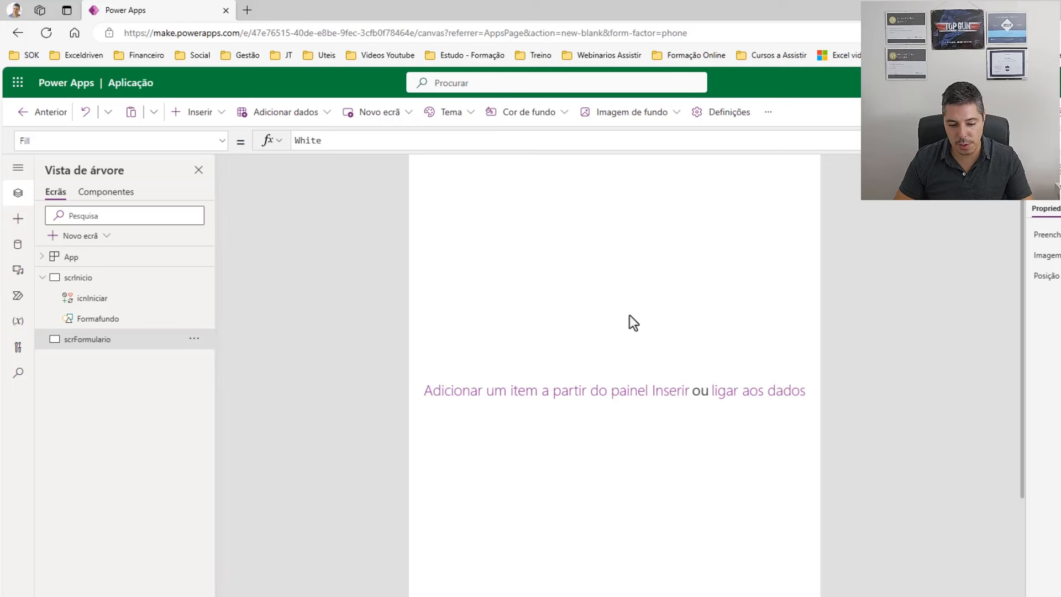
pyautogui.scroll(-4, 630, 308)
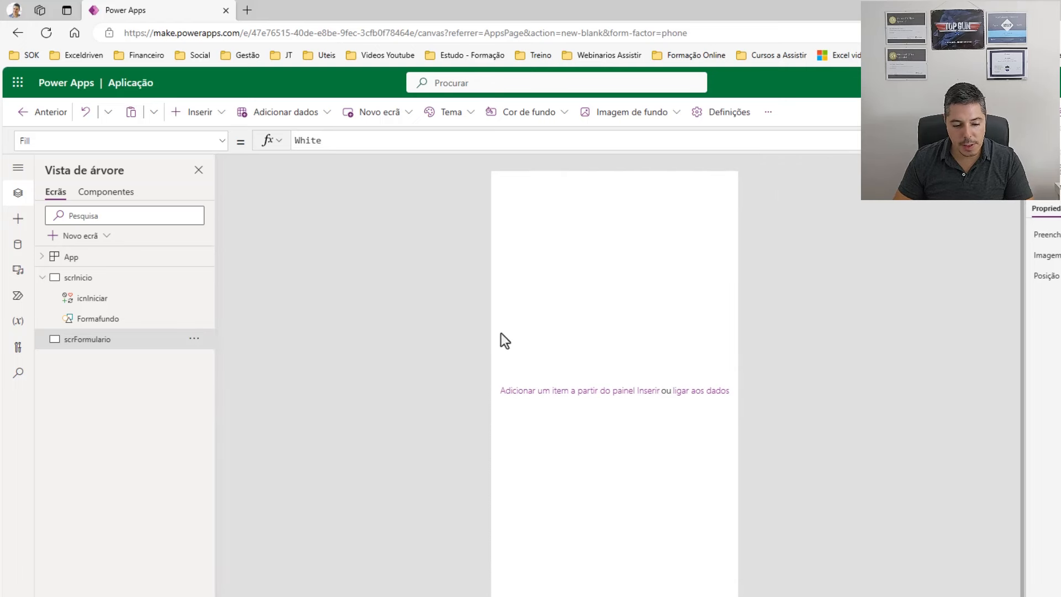
pyautogui.click(215, 118)
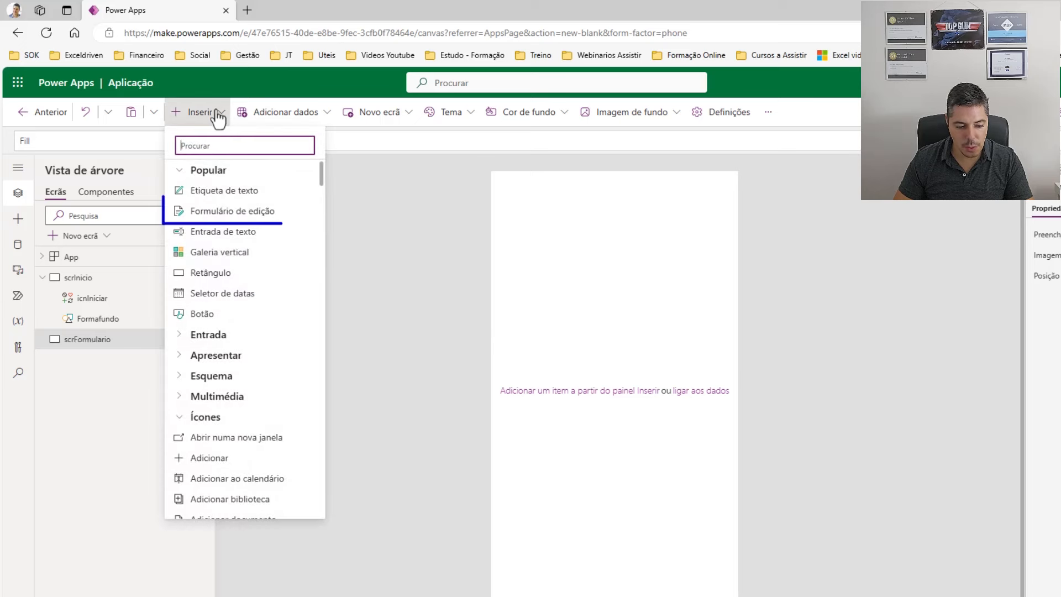
# Insert an edit form stretched to fill scrFormulario, bound to the Agendamentos table.
pyautogui.click(239, 215)
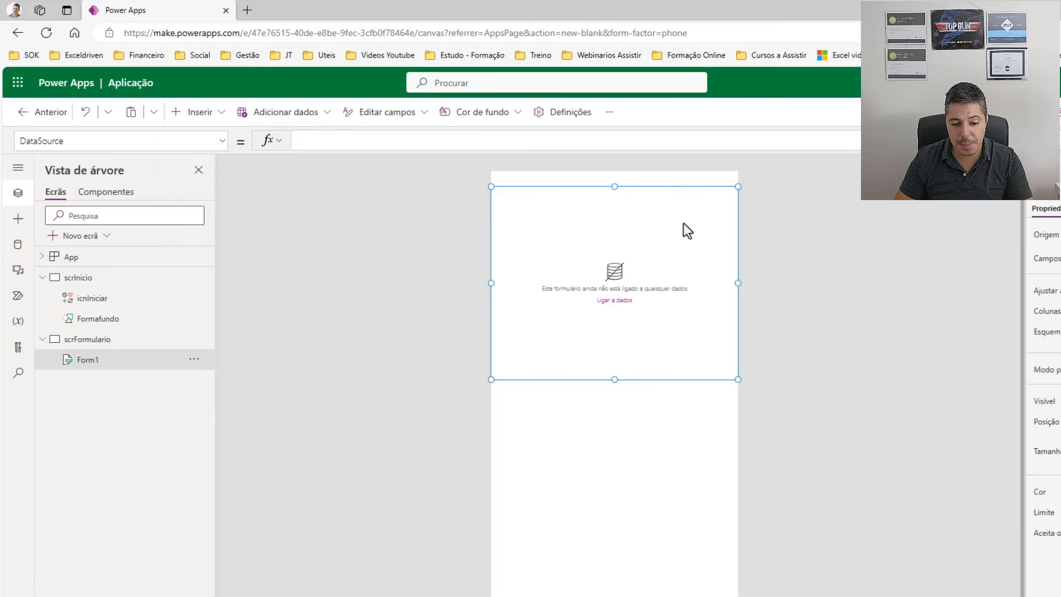
pyautogui.moveTo(612, 381); pyautogui.dragTo(614, 549)
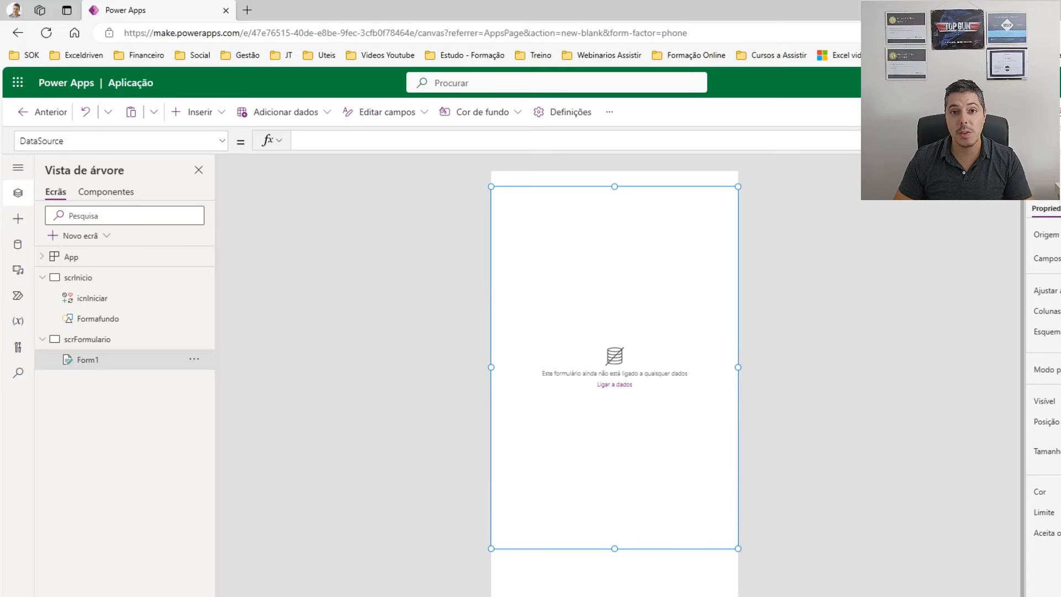
pyautogui.click(1036, 237)
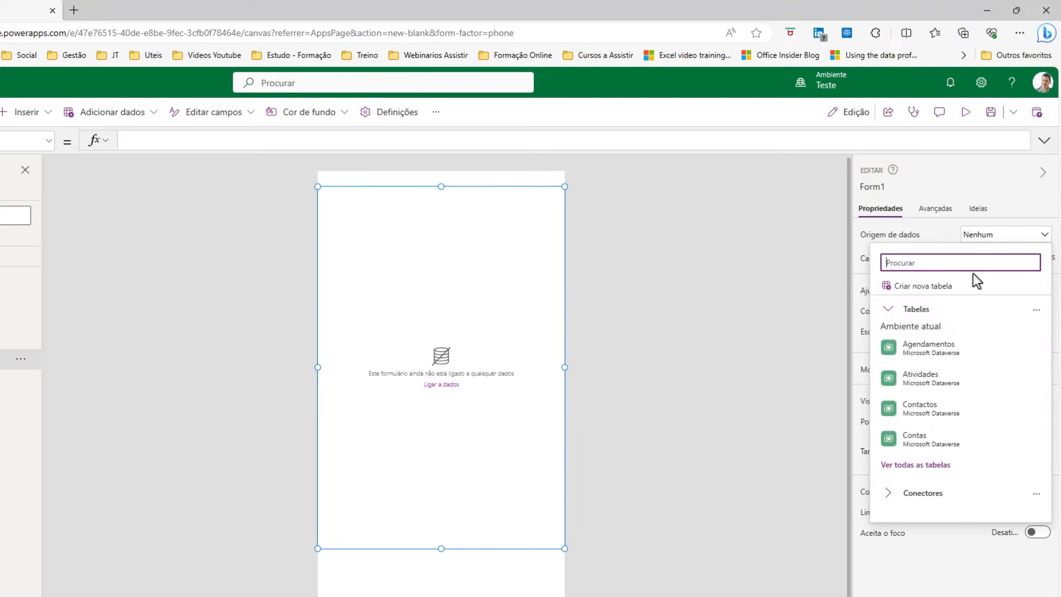
pyautogui.moveTo(918, 352)
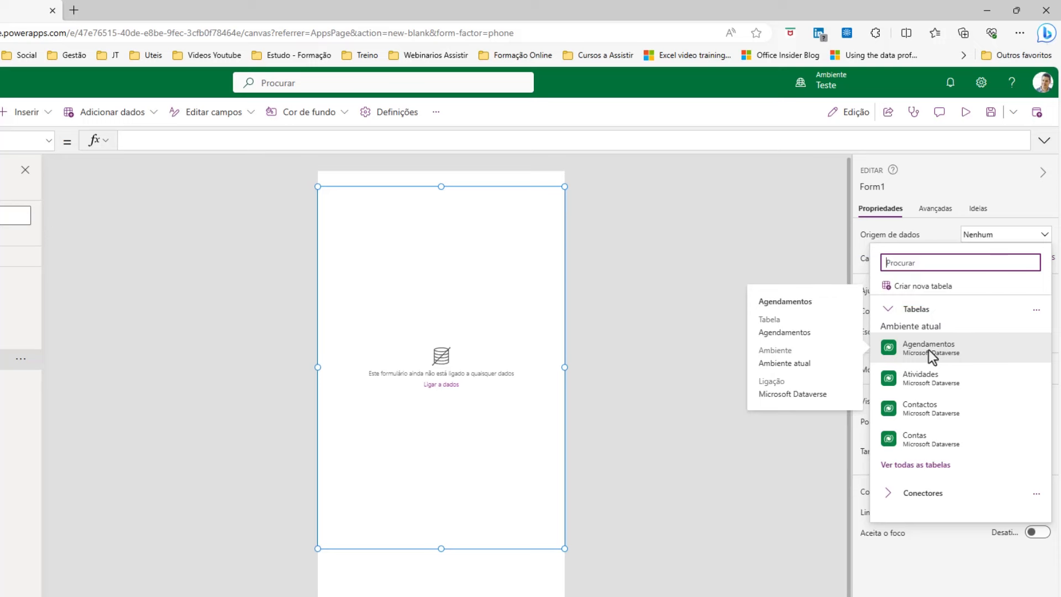
pyautogui.click(929, 350)
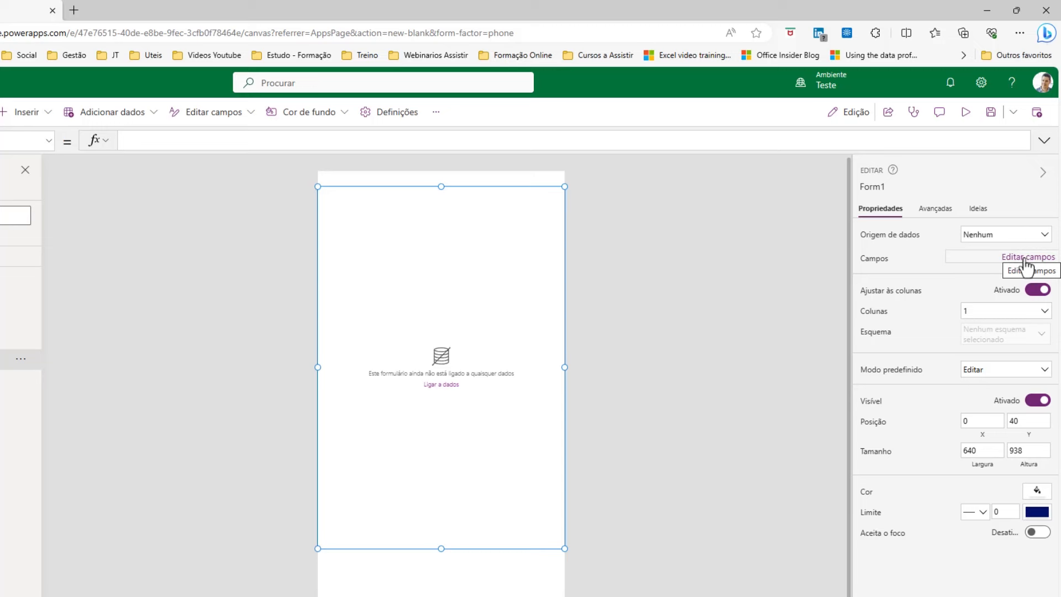
pyautogui.click(1032, 238)
pyautogui.click(966, 329)
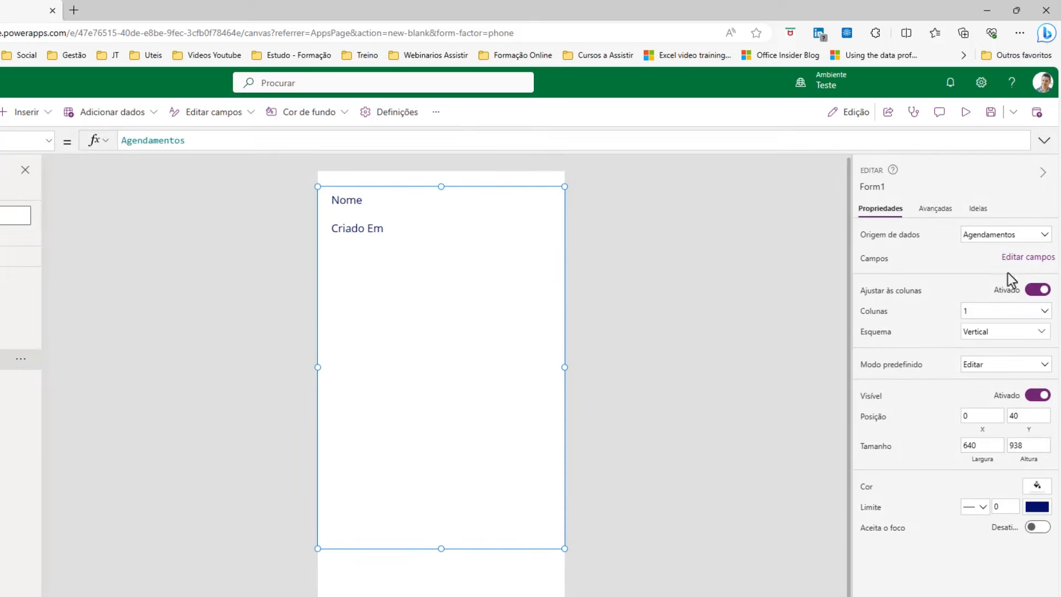
pyautogui.click(1017, 261)
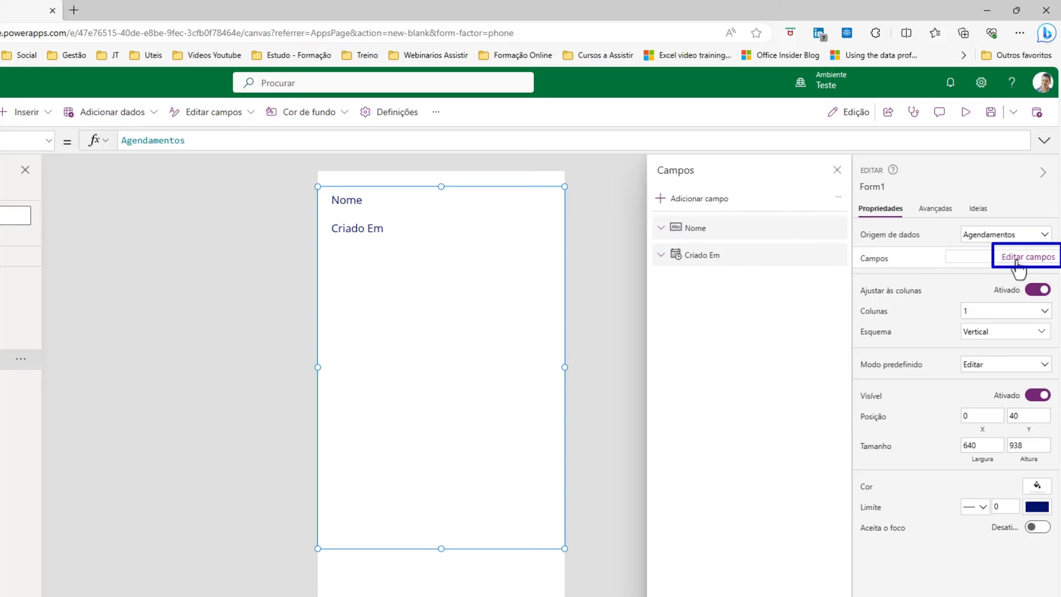
# Remove the Criado Em and Nome fields from the form.
pyautogui.click(836, 255)
pyautogui.click(863, 326)
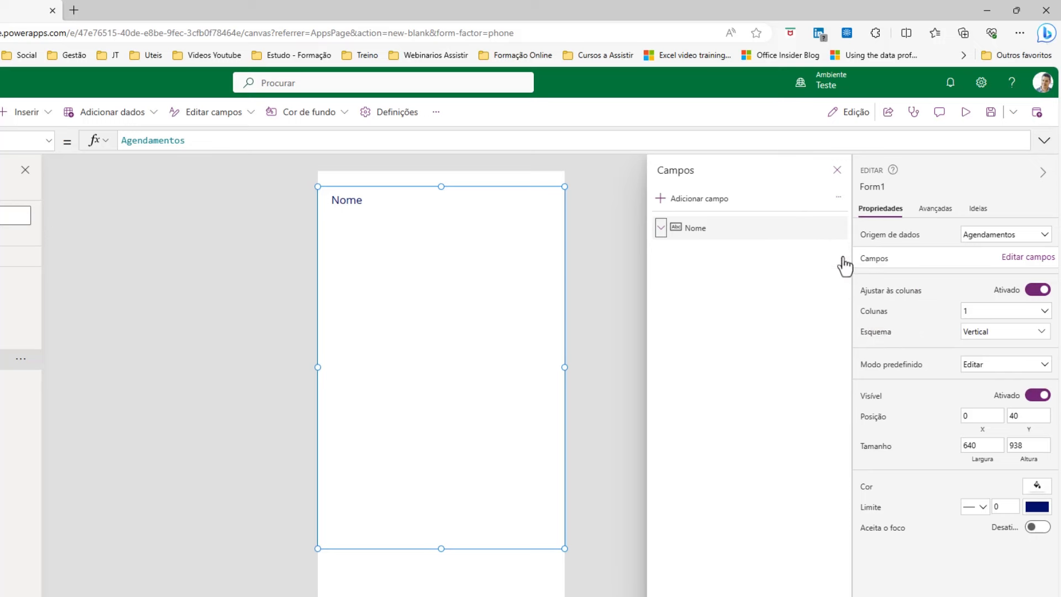
pyautogui.click(837, 229)
pyautogui.click(860, 273)
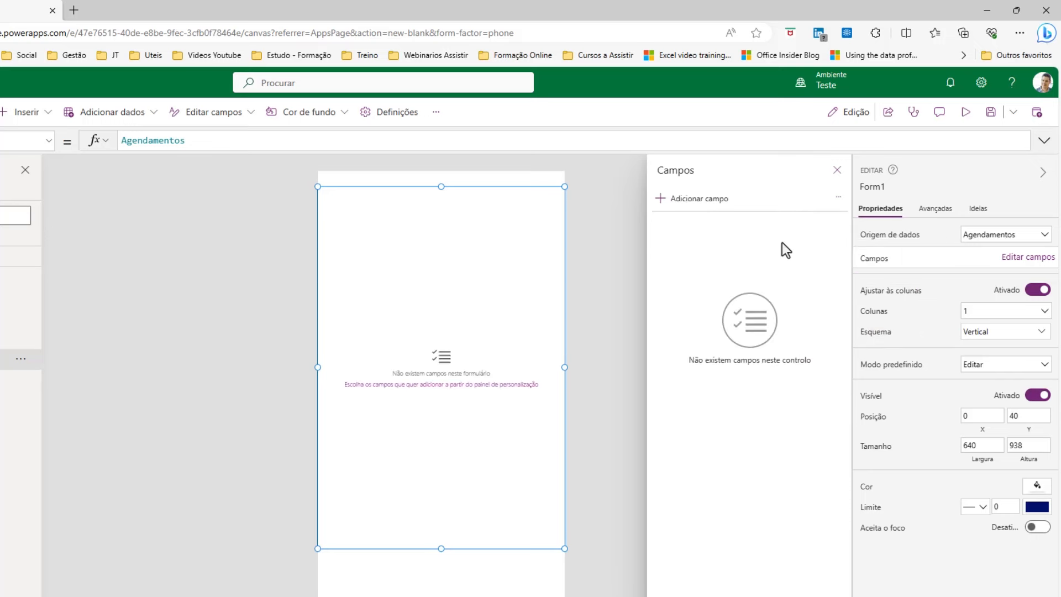
# Check the Nome do Amigo, Nome do Dono, Data de Entrada and Data de Saída fields.
pyautogui.click(699, 199)
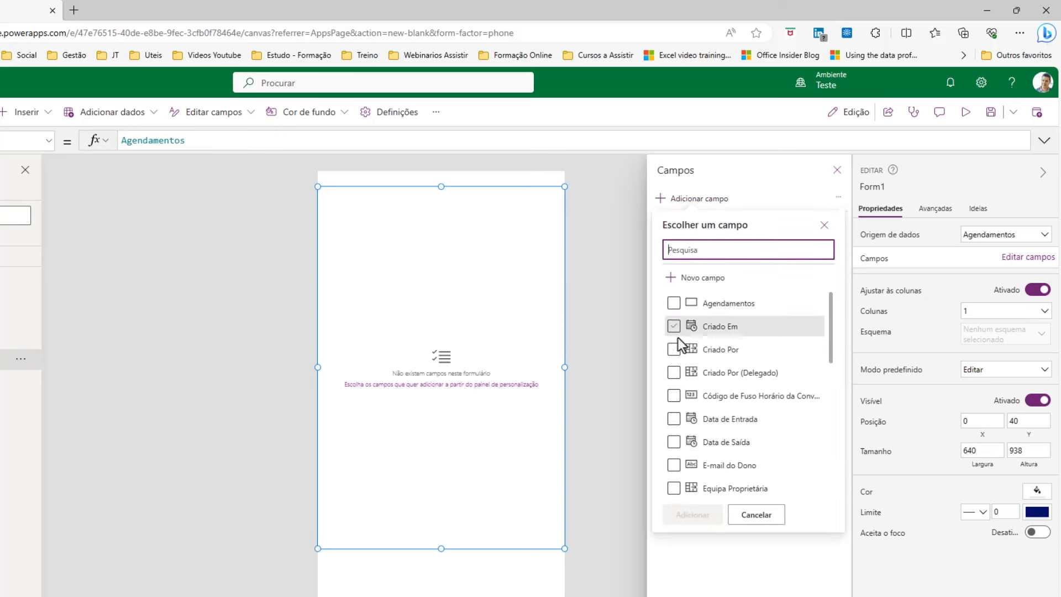
pyautogui.scroll(-2, 791, 403)
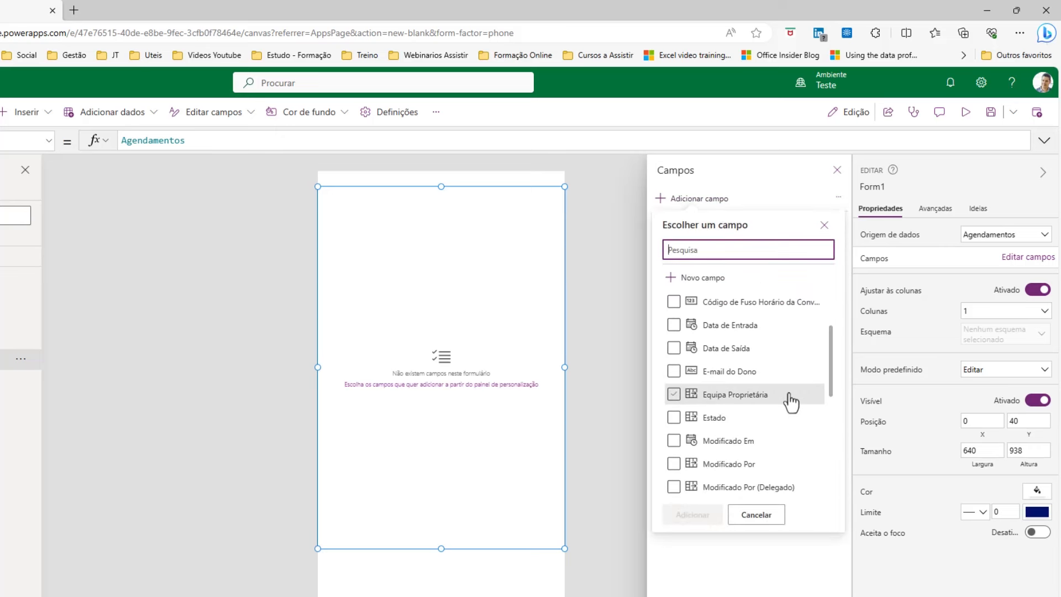
pyautogui.write('N')
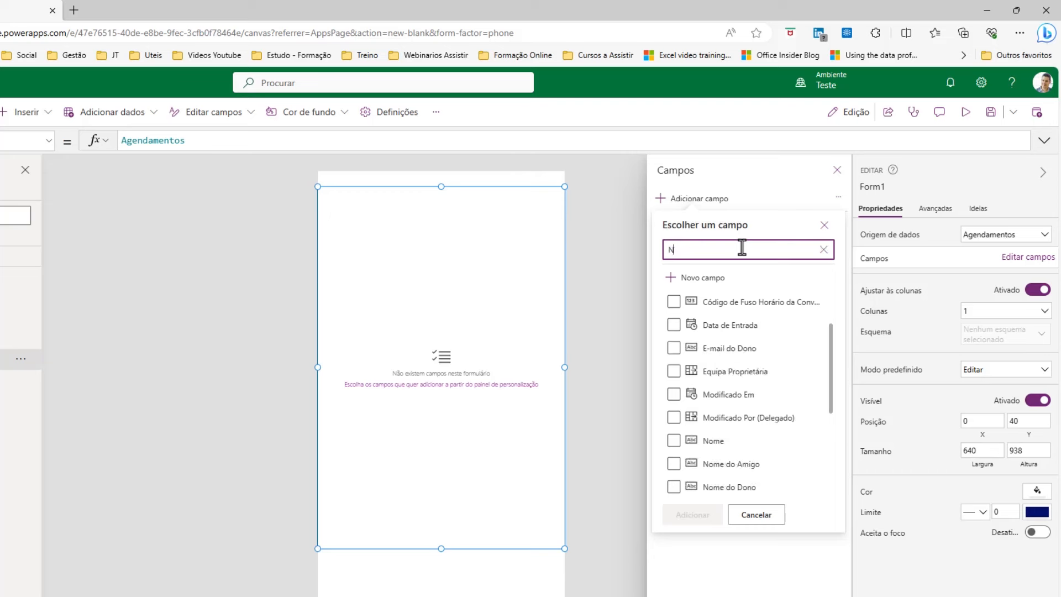
pyautogui.write('ome')
pyautogui.click(674, 327)
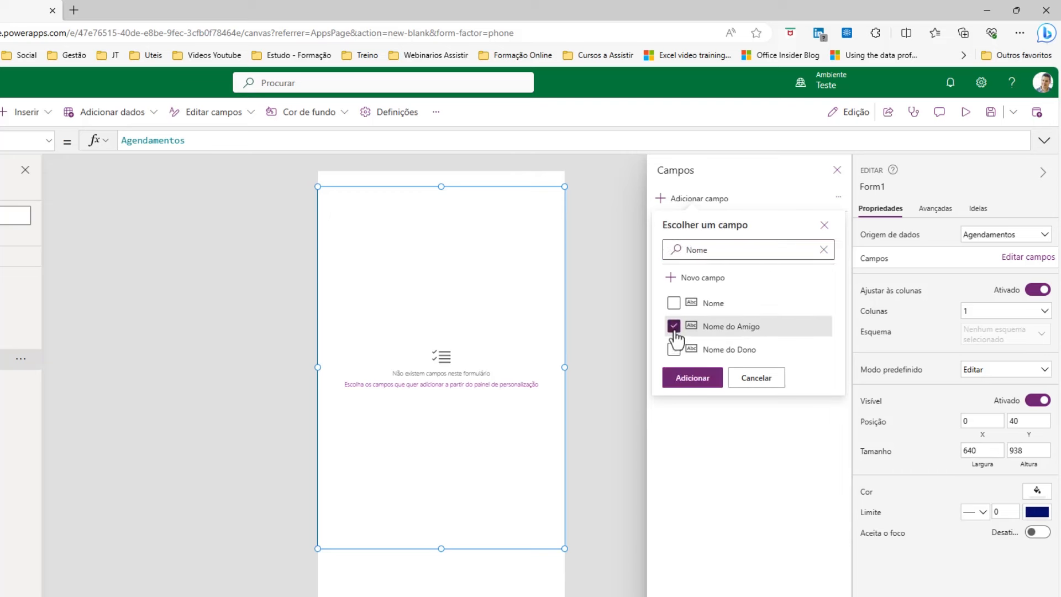
pyautogui.click(674, 349)
pyautogui.doubleClick(724, 251)
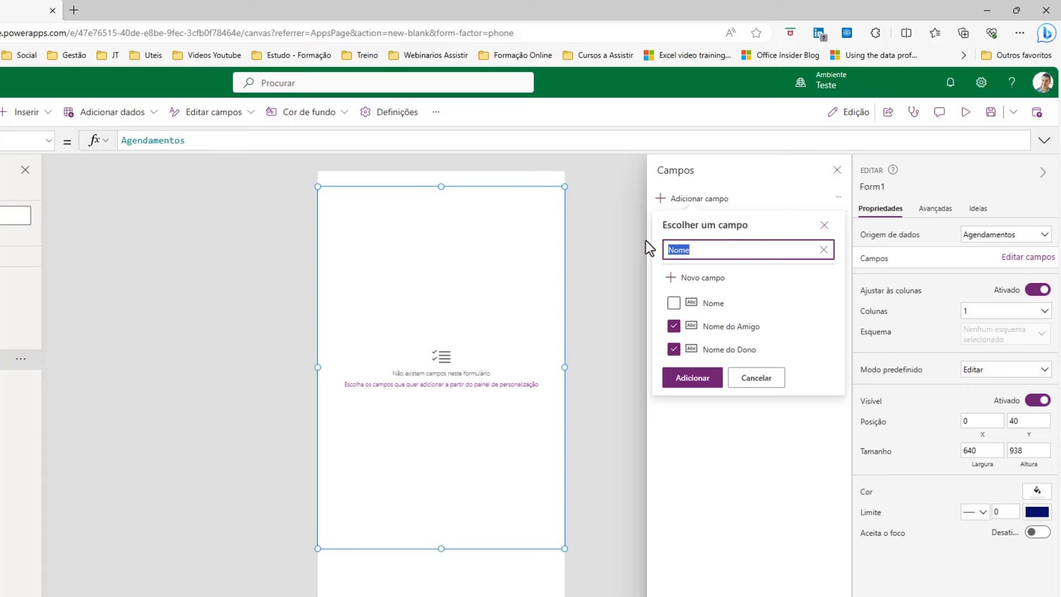
pyautogui.write('Data')
pyautogui.click(673, 304)
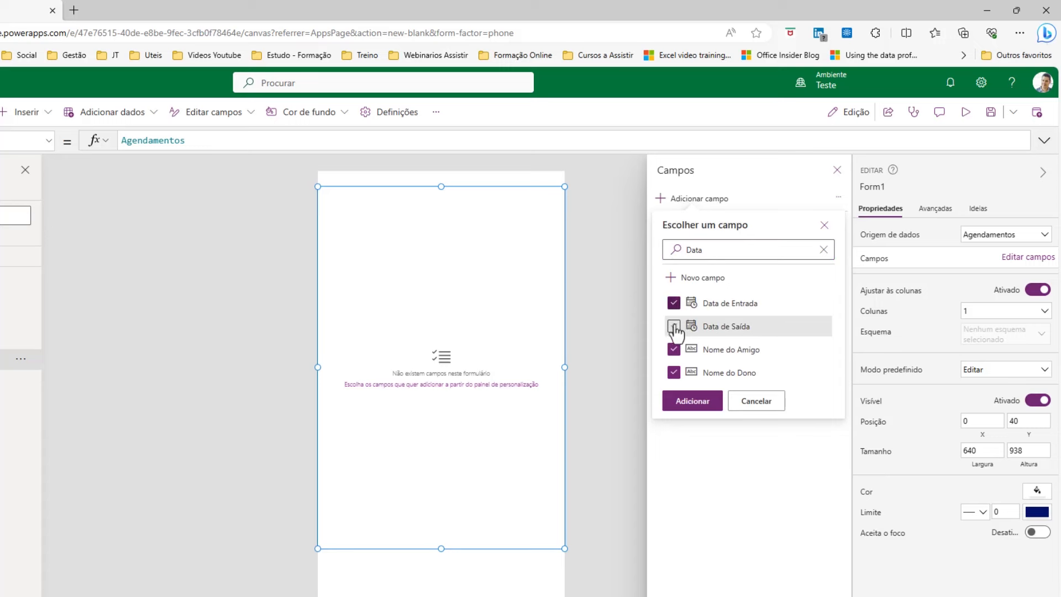
pyautogui.click(674, 327)
# Also check Notas and E-mail do Dono, then add the chosen fields to the form.
pyautogui.doubleClick(725, 247)
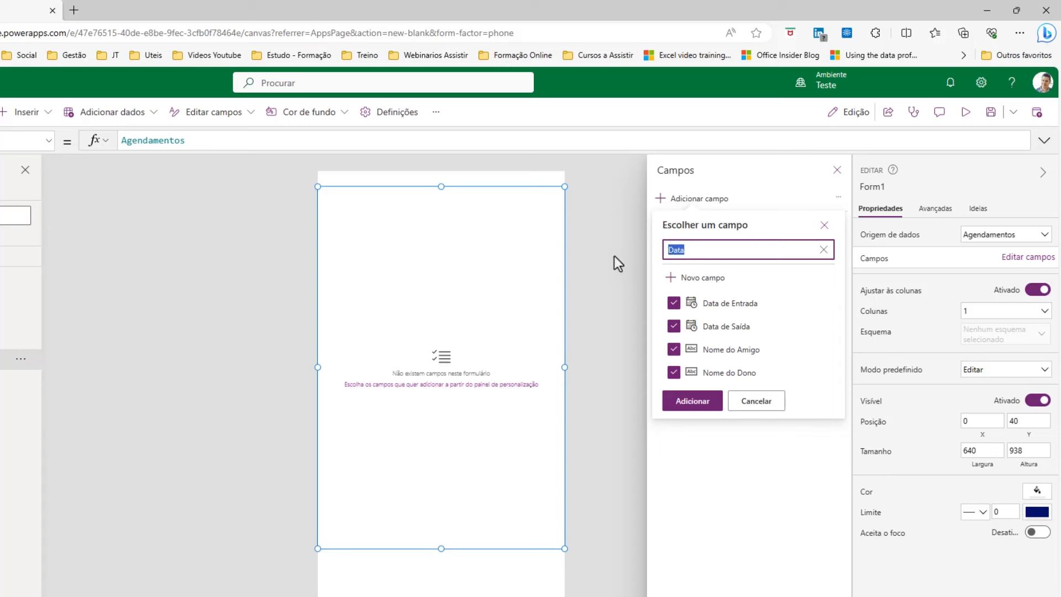
pyautogui.write('Nota')
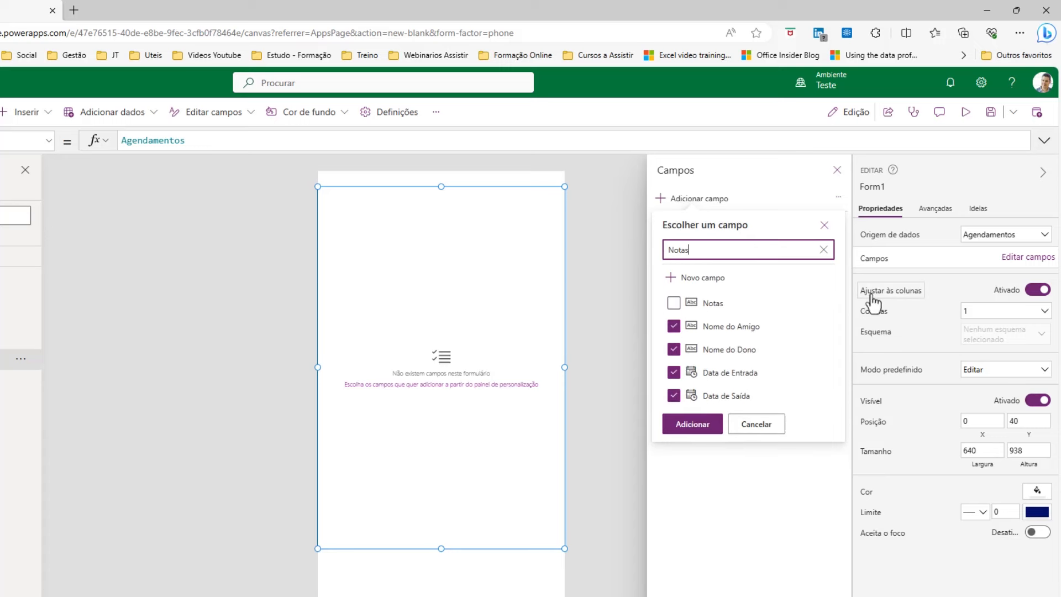
pyautogui.write('s')
pyautogui.click(683, 305)
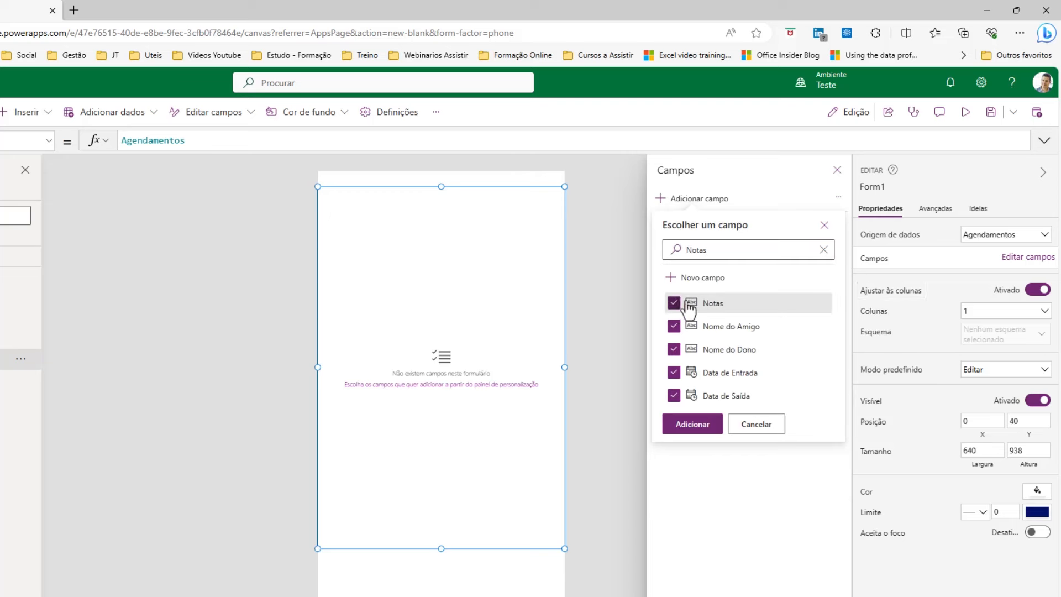
pyautogui.doubleClick(764, 249)
pyautogui.write('emai')
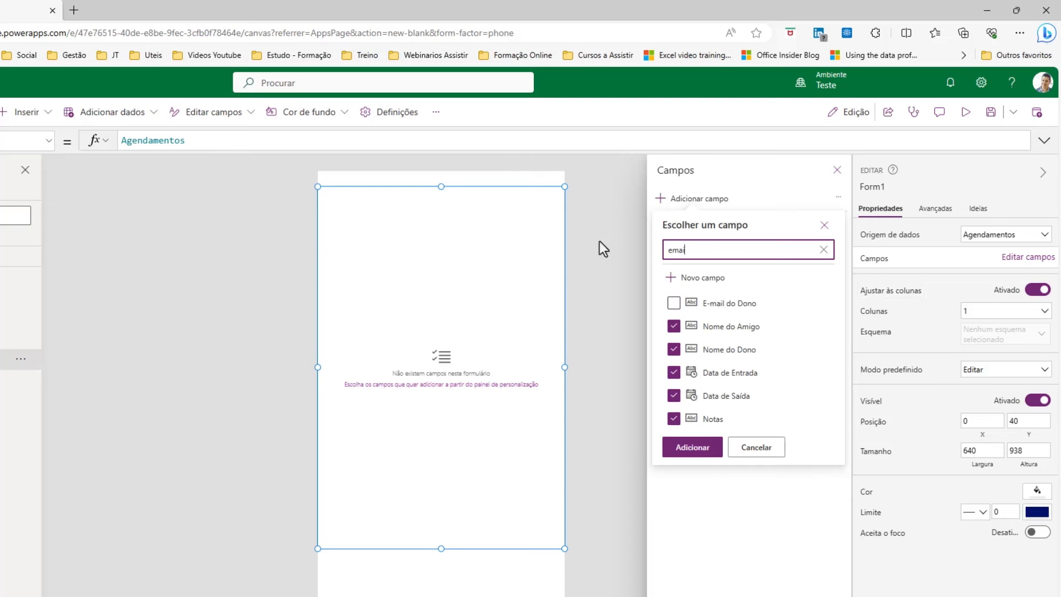
pyautogui.click(673, 303)
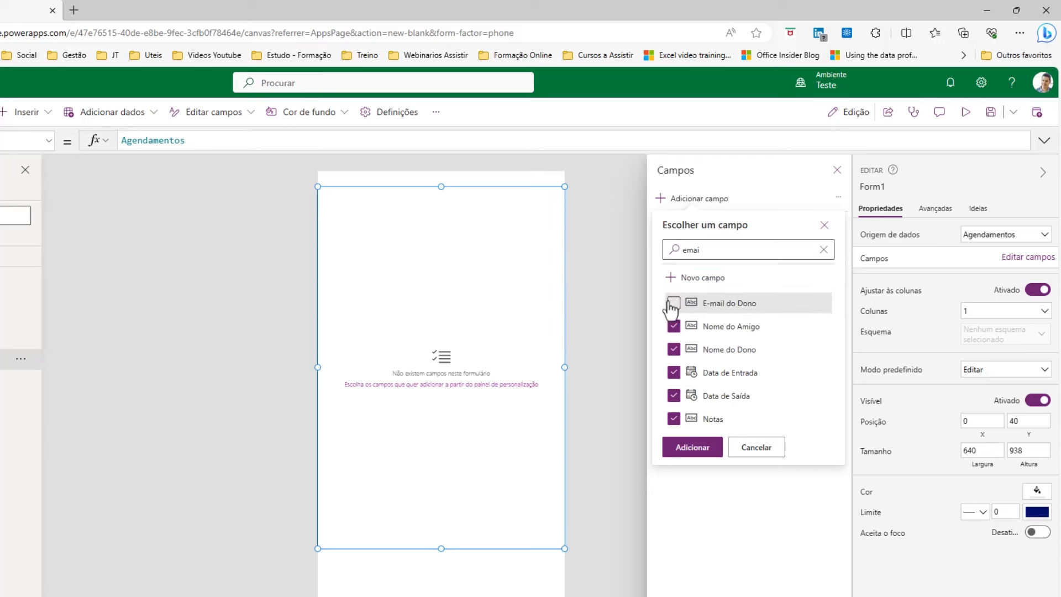
pyautogui.click(702, 452)
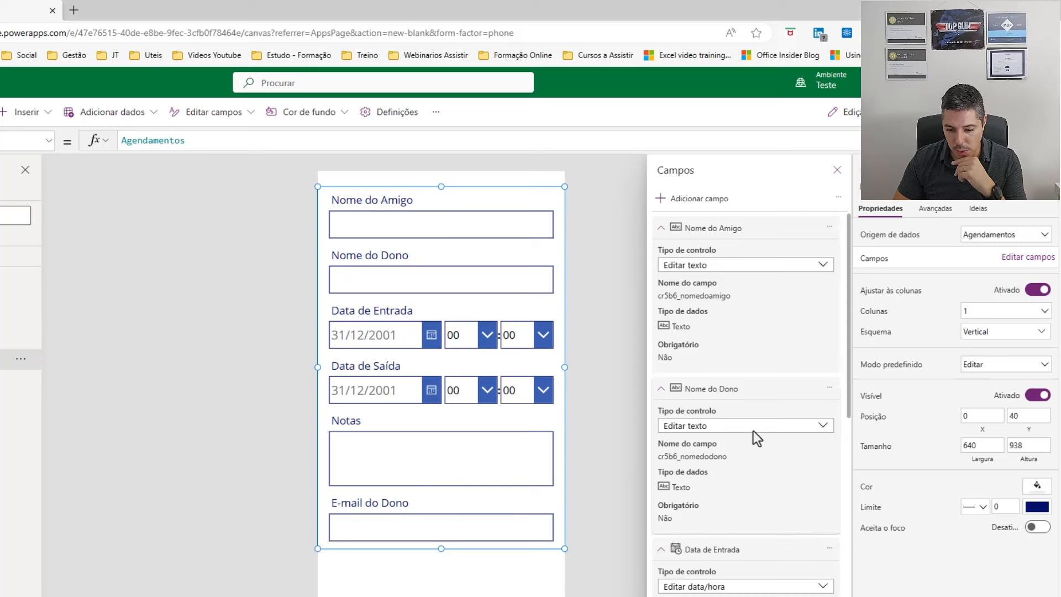
# Move E-mail do Dono up to follow Nome do Dono in the field list.
pyautogui.click(661, 229)
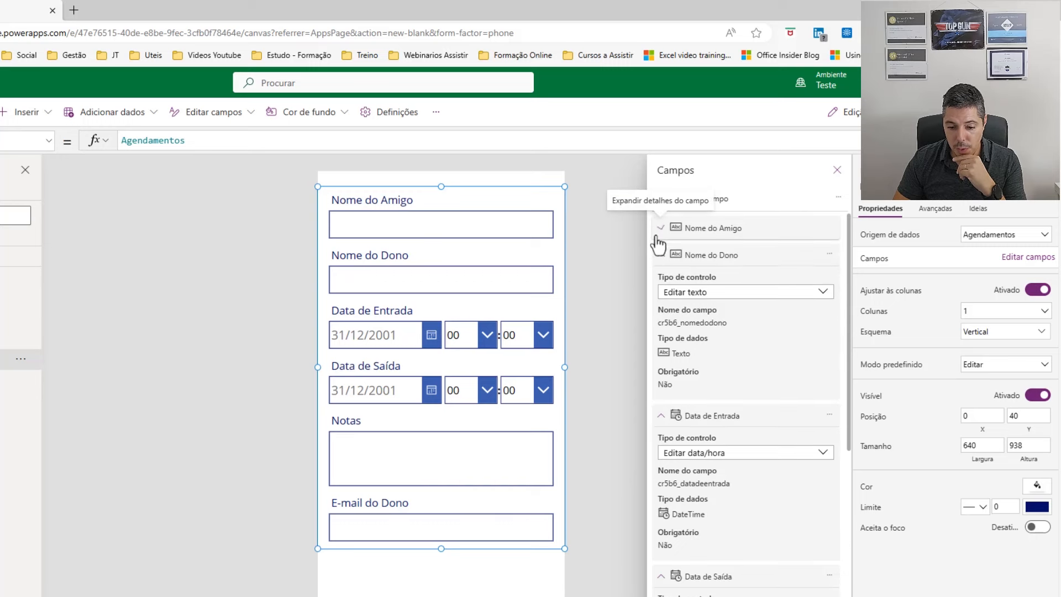
pyautogui.click(661, 255)
pyautogui.click(661, 285)
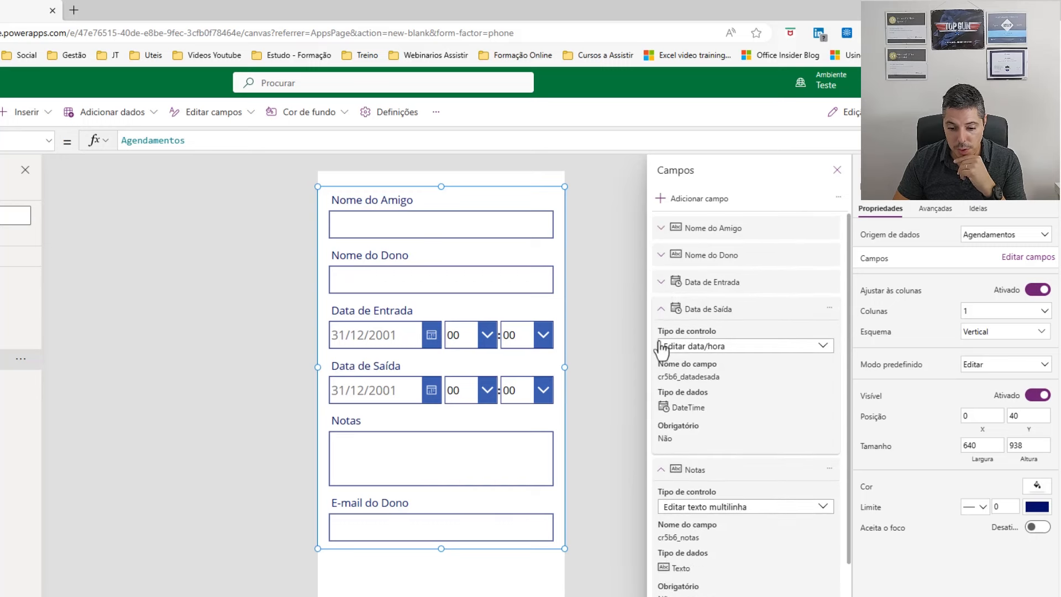
pyautogui.click(662, 311)
pyautogui.click(661, 337)
pyautogui.click(661, 364)
pyautogui.moveTo(704, 366); pyautogui.dragTo(738, 275)
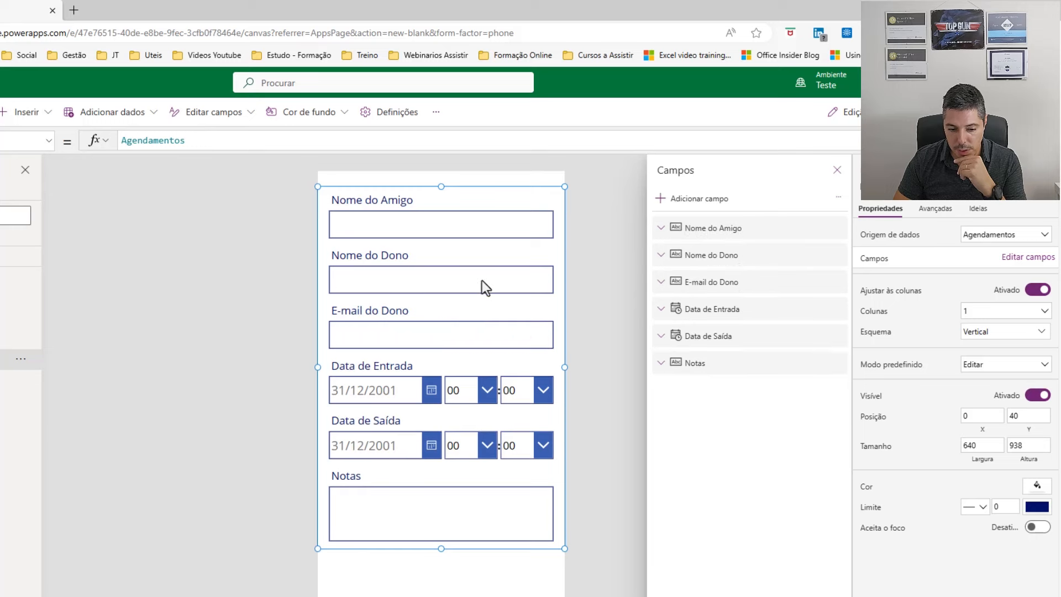
pyautogui.click(598, 220)
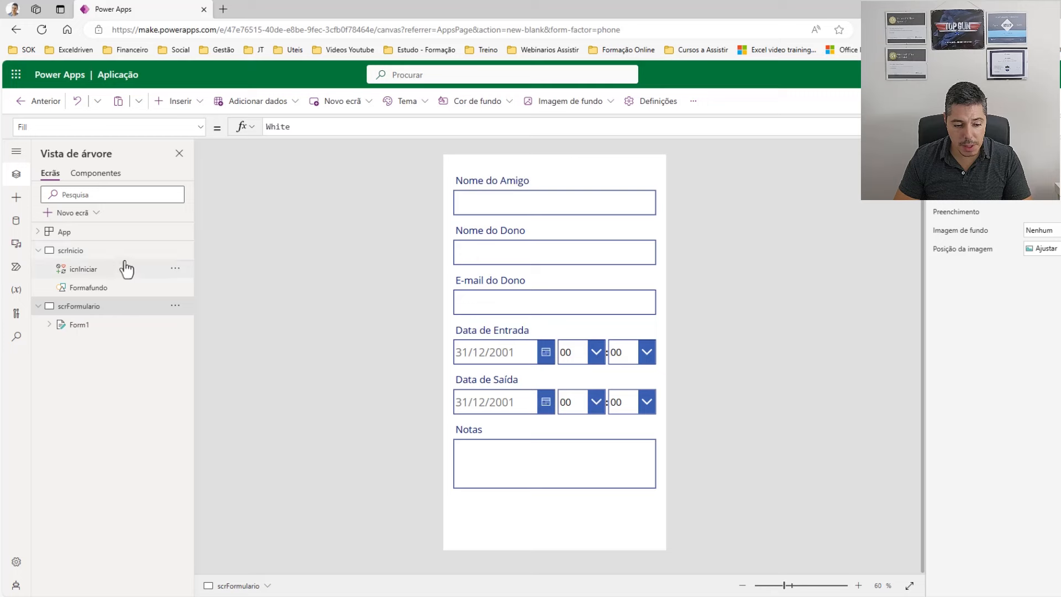
# Rename Form1 on scrFormulario to frmAgendar, then select scrInicio again.
pyautogui.click(119, 274)
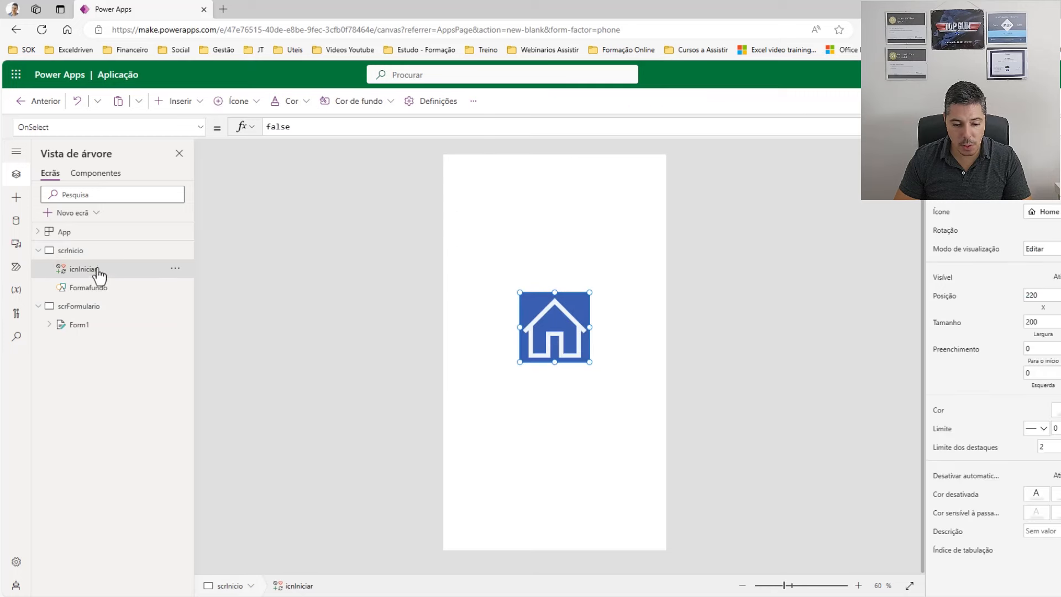
pyautogui.click(88, 326)
pyautogui.doubleClick(92, 331)
pyautogui.write('frm')
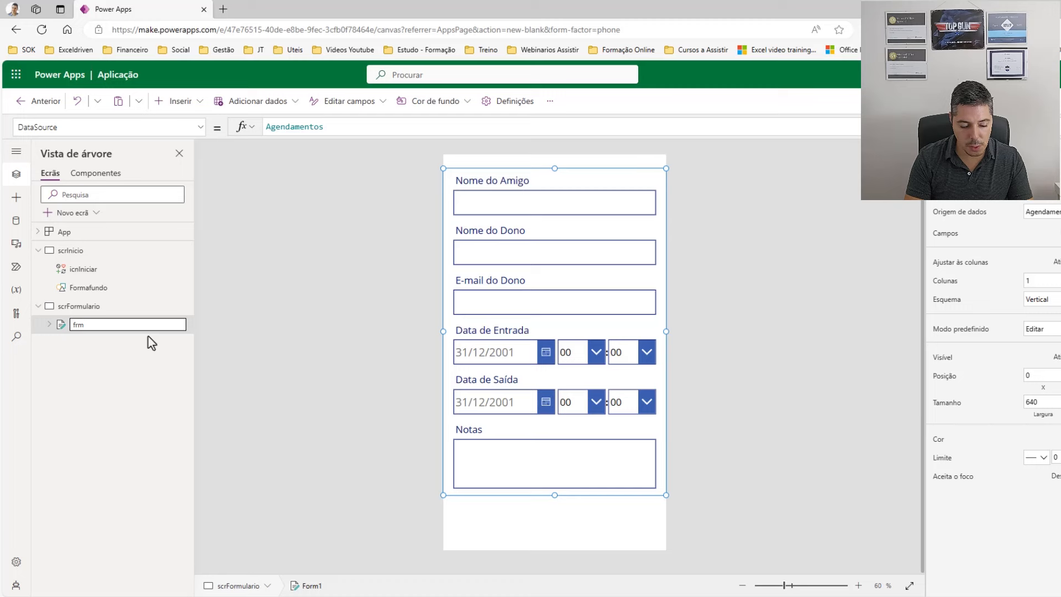
pyautogui.write('Agendar')
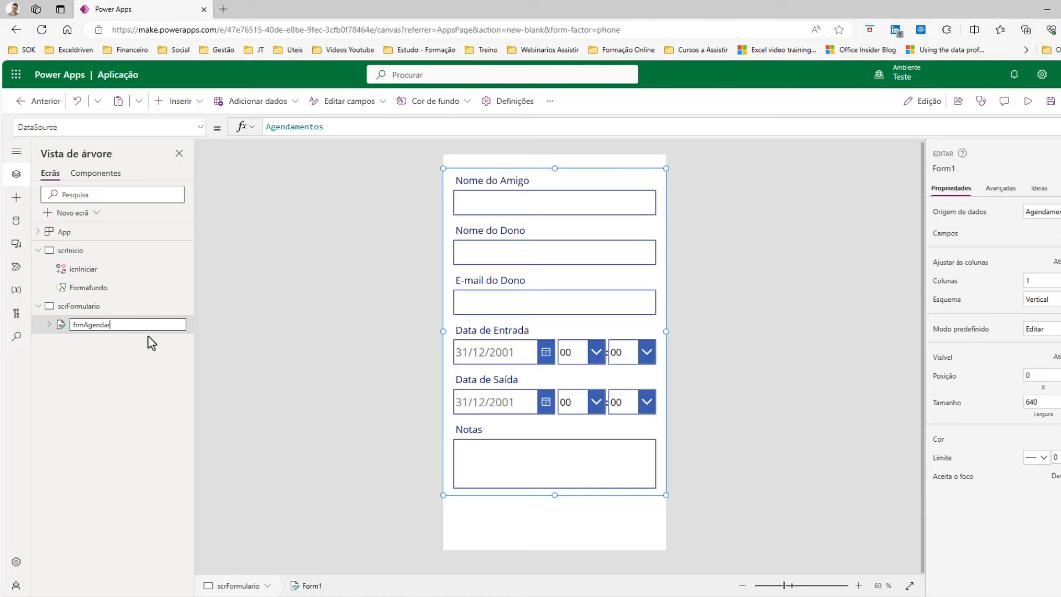
pyautogui.press('Escape')
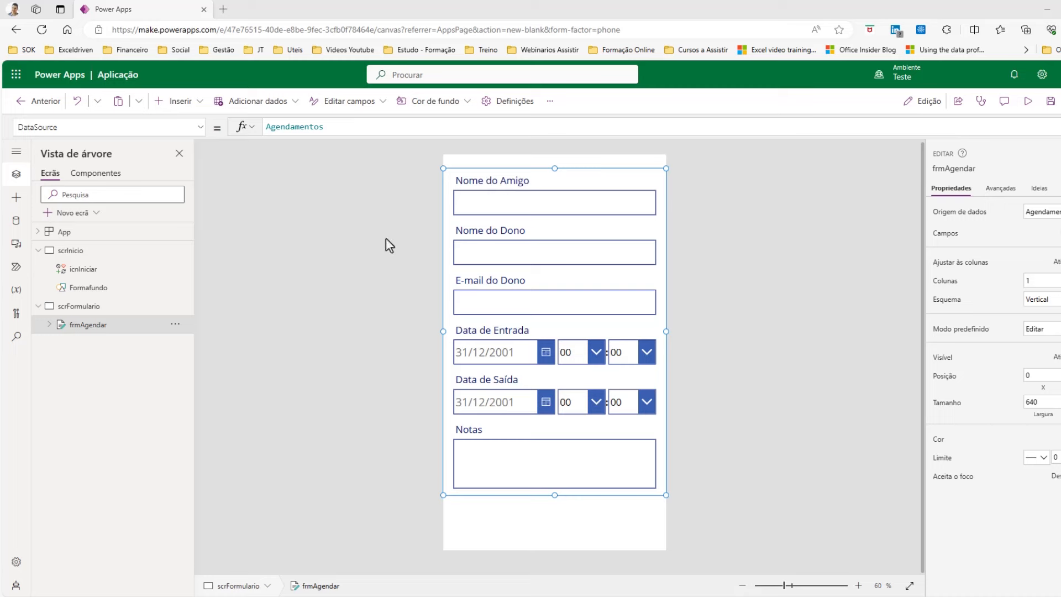
pyautogui.click(71, 250)
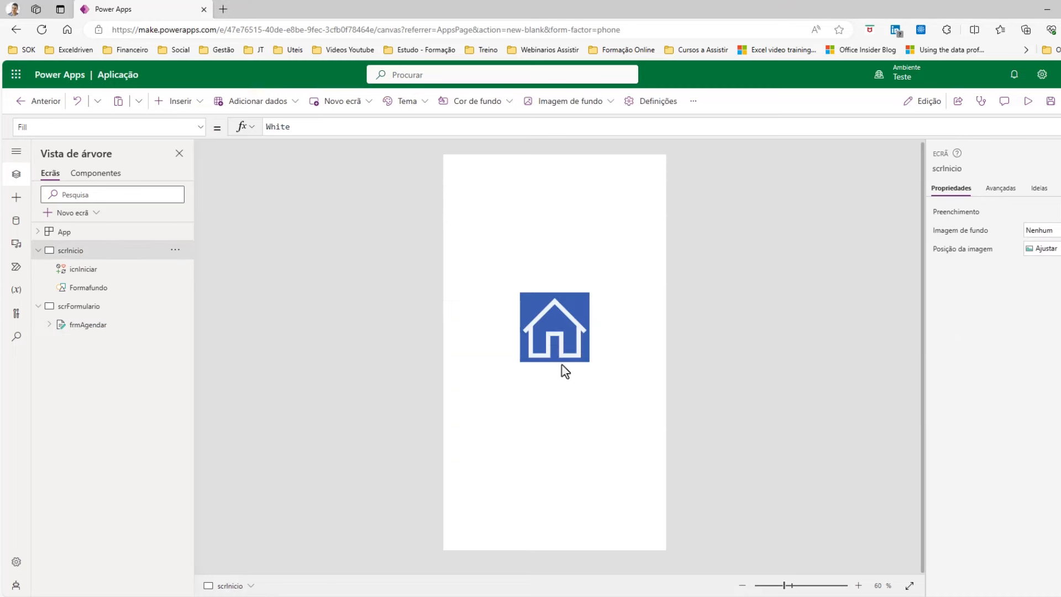
# Set the icnIniciar house icon's OnSelect to Navigate(scrFormulario;ScreenTransition.Fade).
pyautogui.click(564, 347)
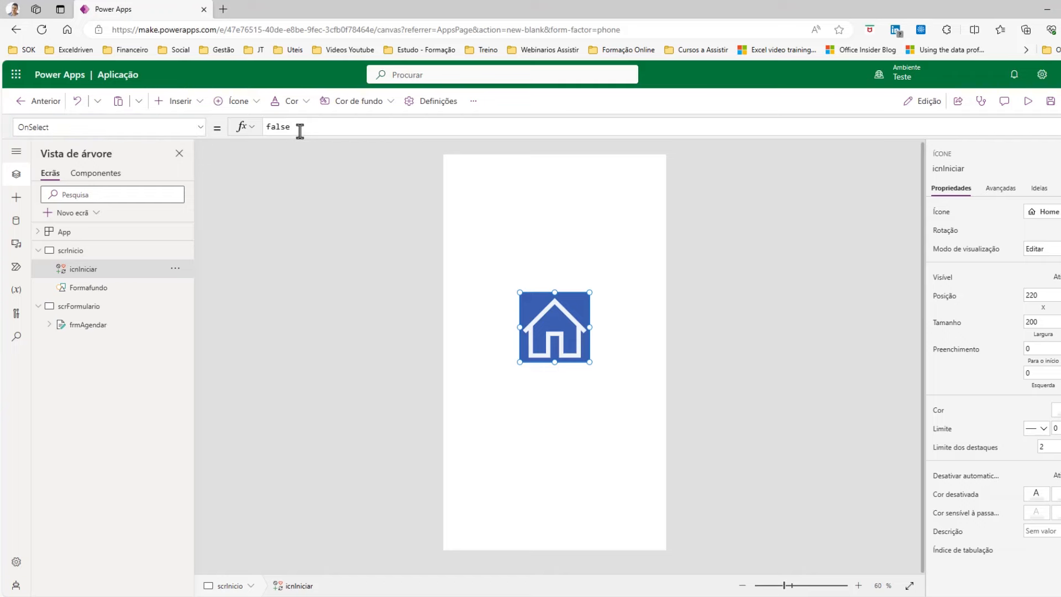
pyautogui.moveTo(300, 132); pyautogui.dragTo(194, 124)
pyautogui.write('N')
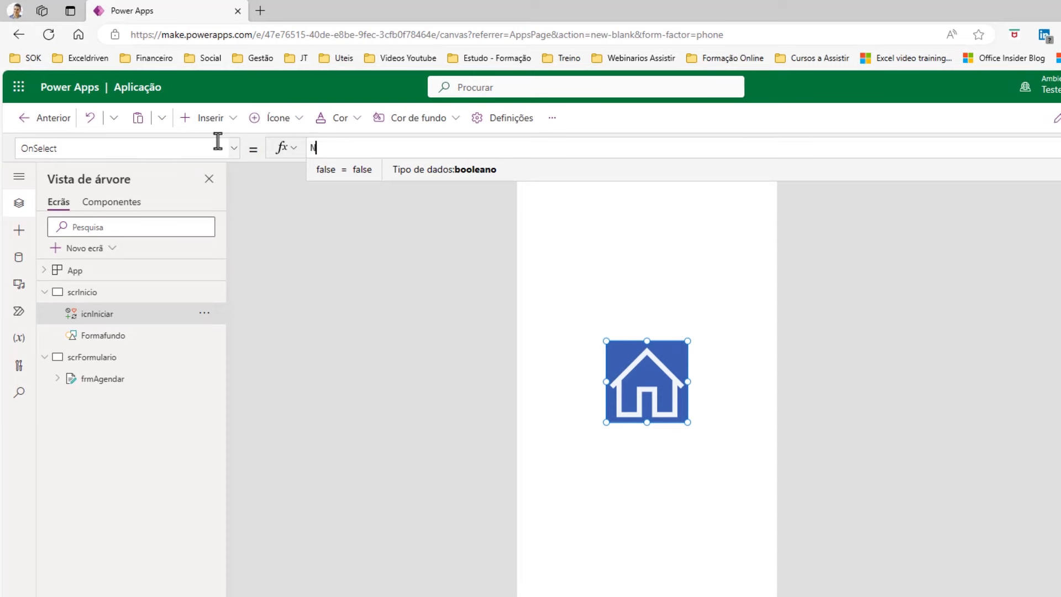
pyautogui.write('a')
pyautogui.press('Tab')
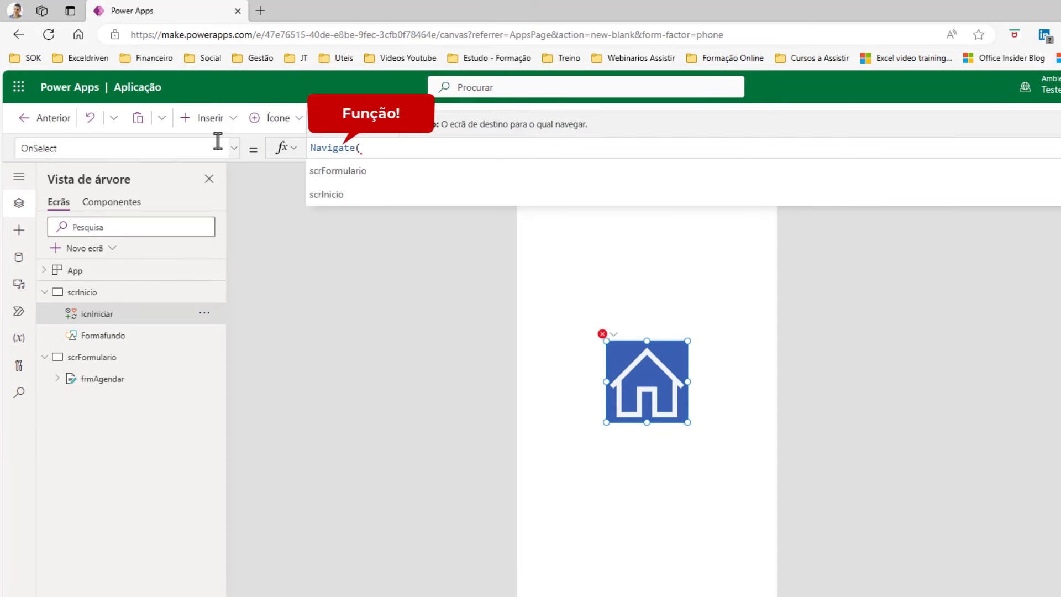
pyautogui.write('sc')
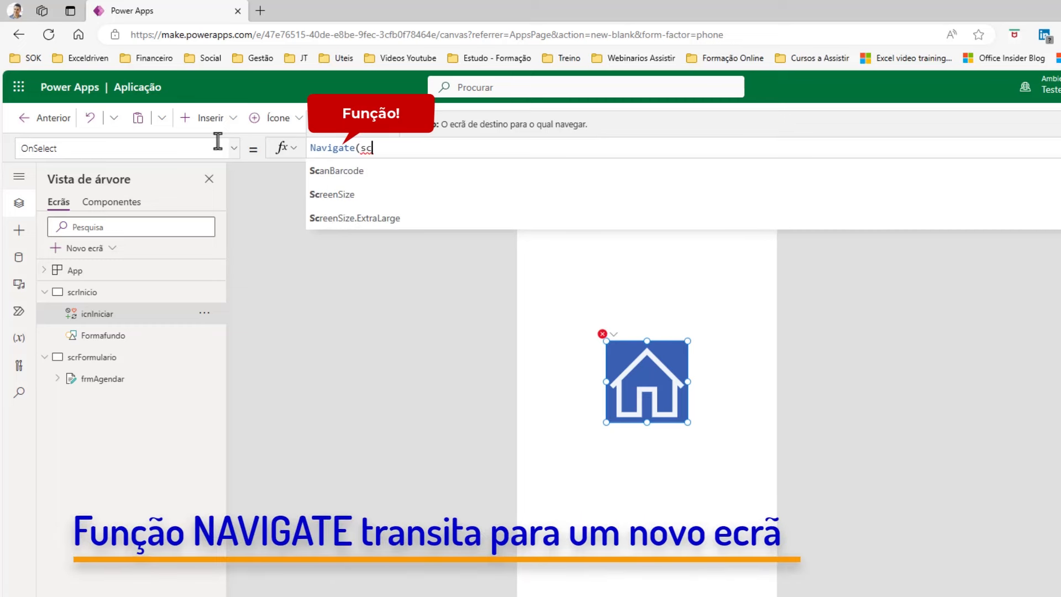
pyautogui.press('Down')
pyautogui.press('Down')
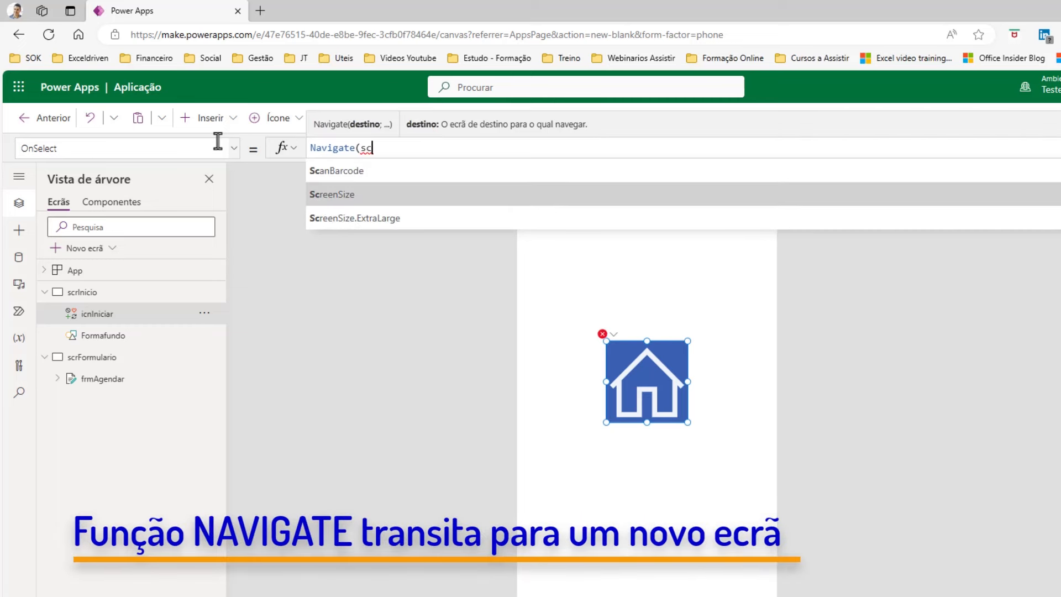
pyautogui.write('r')
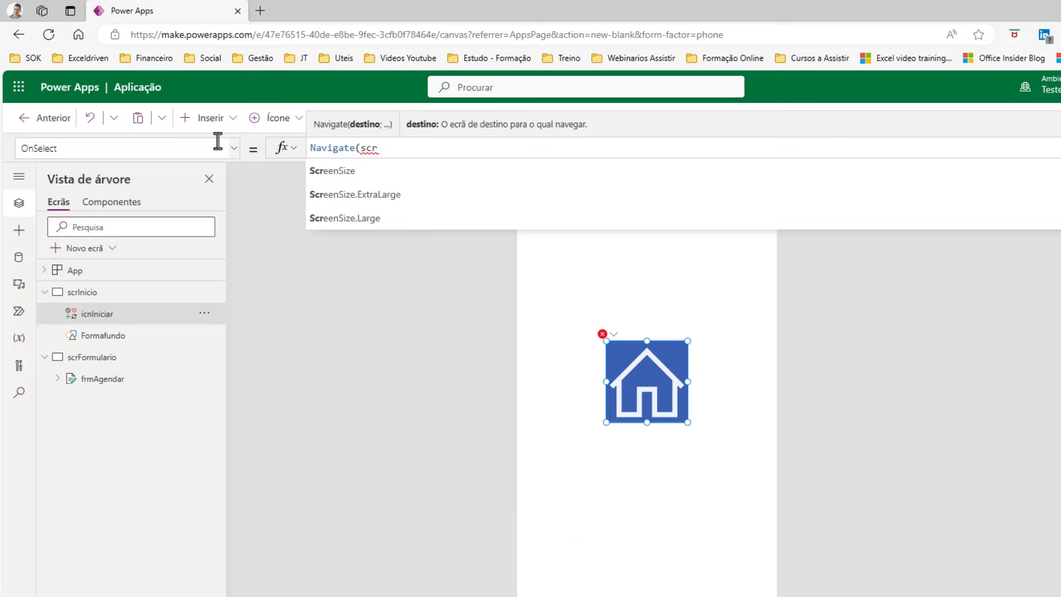
pyautogui.write('for')
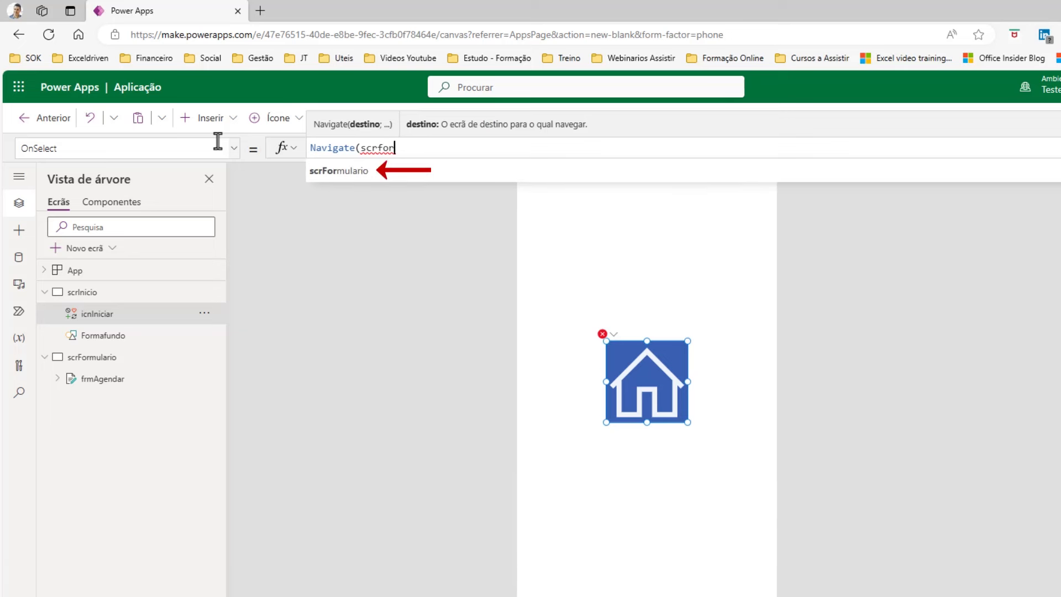
pyautogui.press('Tab')
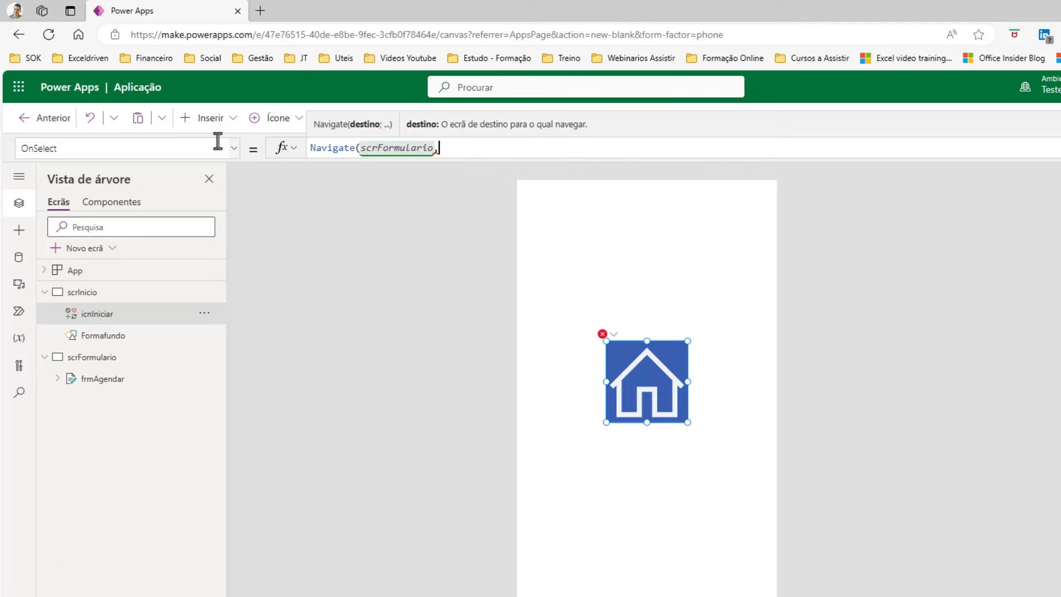
pyautogui.press('BackSpace')
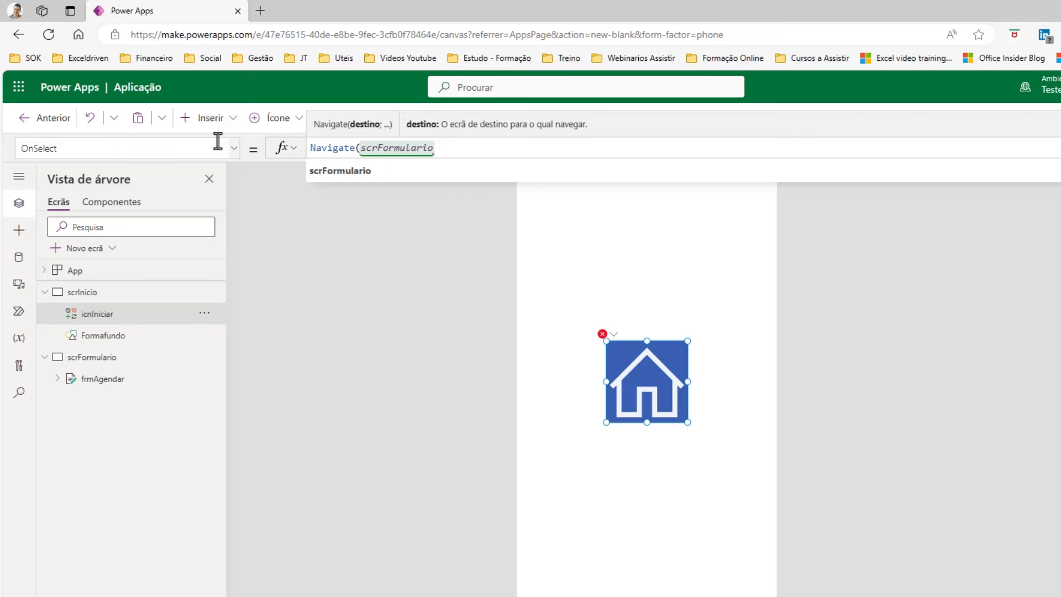
pyautogui.write(';')
pyautogui.press('Down')
pyautogui.press('Down')
pyautogui.press('Down')
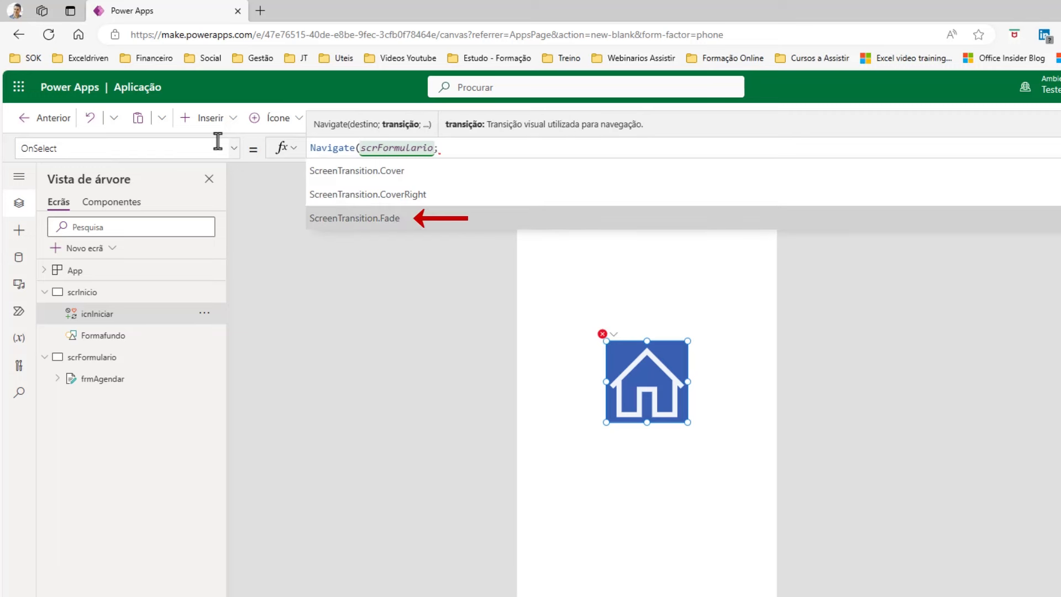
pyautogui.press('Tab')
pyautogui.write(')')
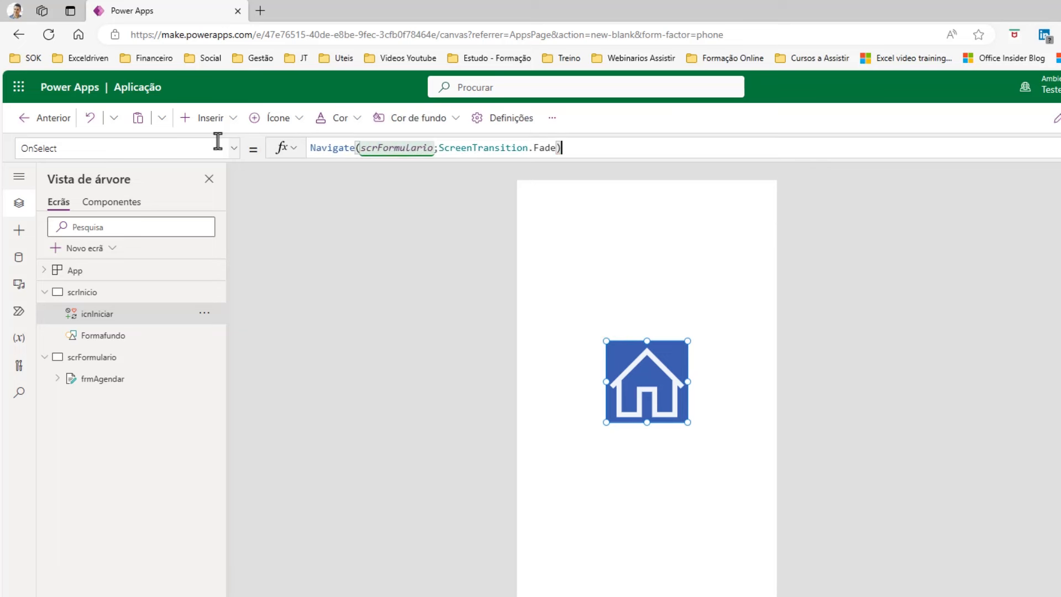
pyautogui.click(910, 278)
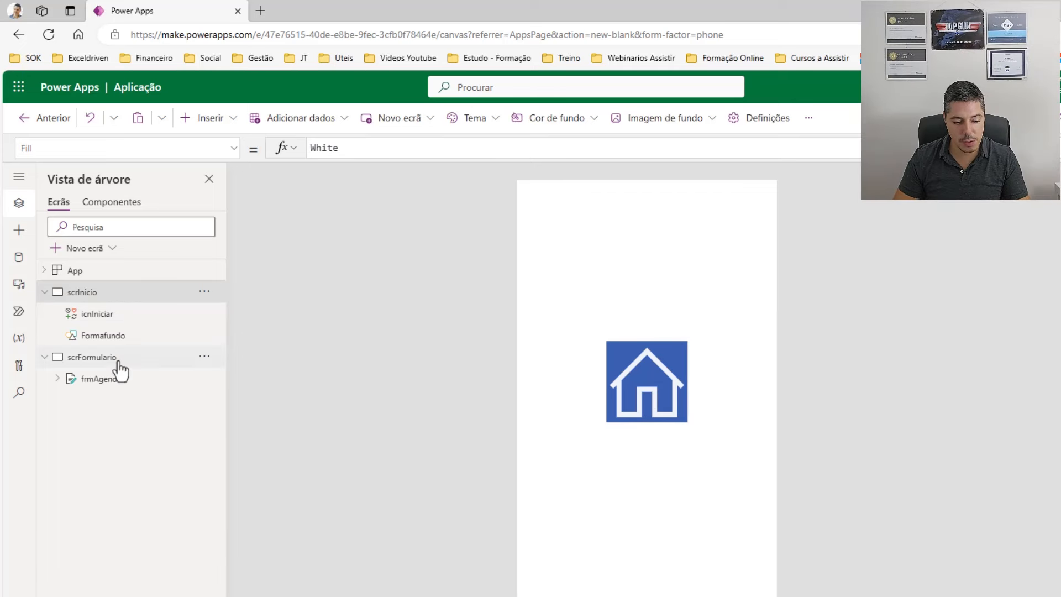
# On scrFormulario, change frmAgendar's default mode from Editar to Novo.
pyautogui.click(98, 357)
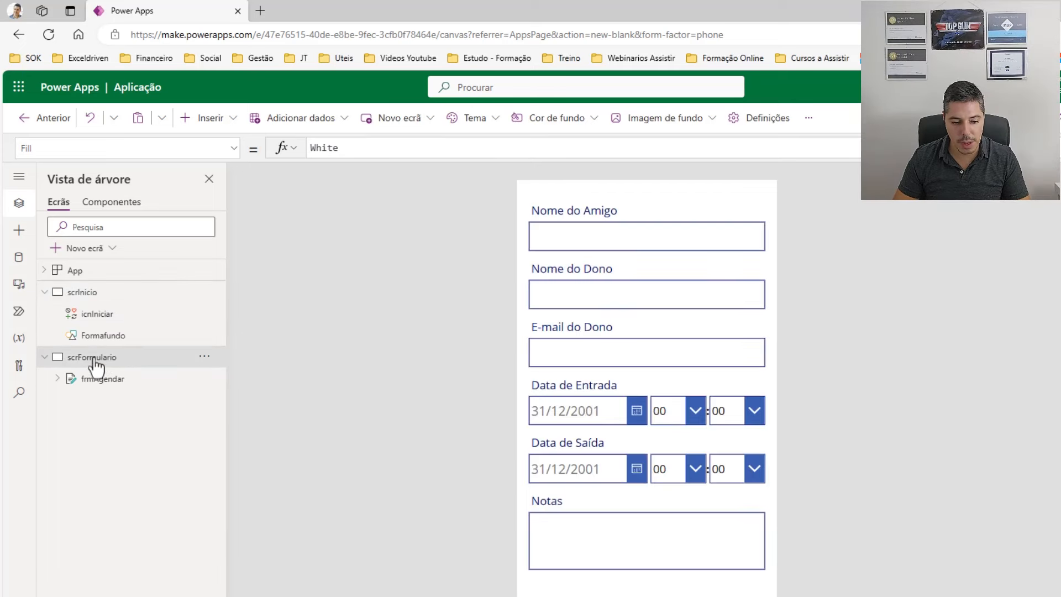
pyautogui.click(103, 380)
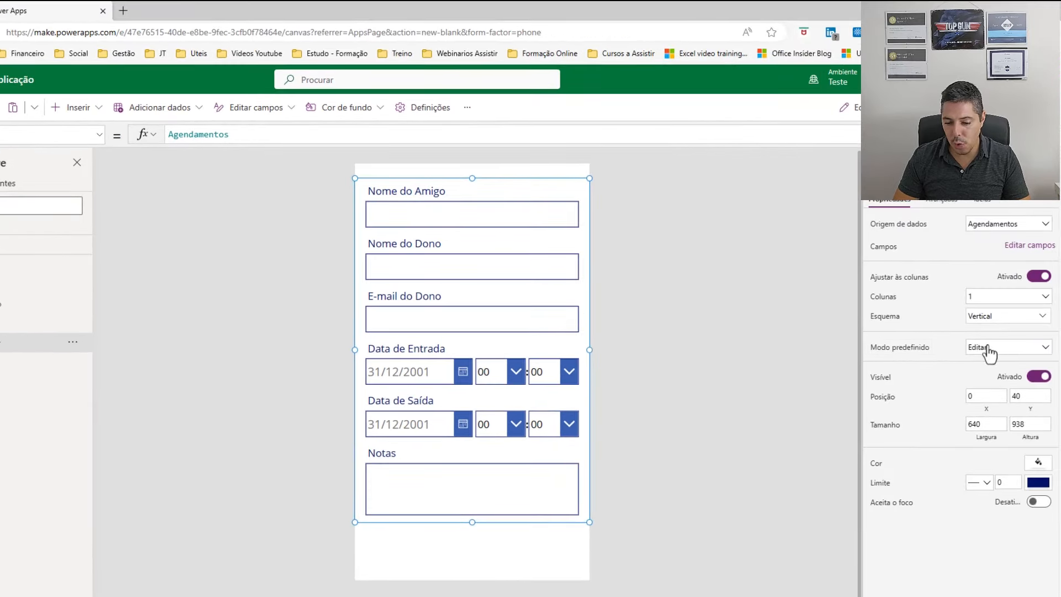
pyautogui.click(1045, 350)
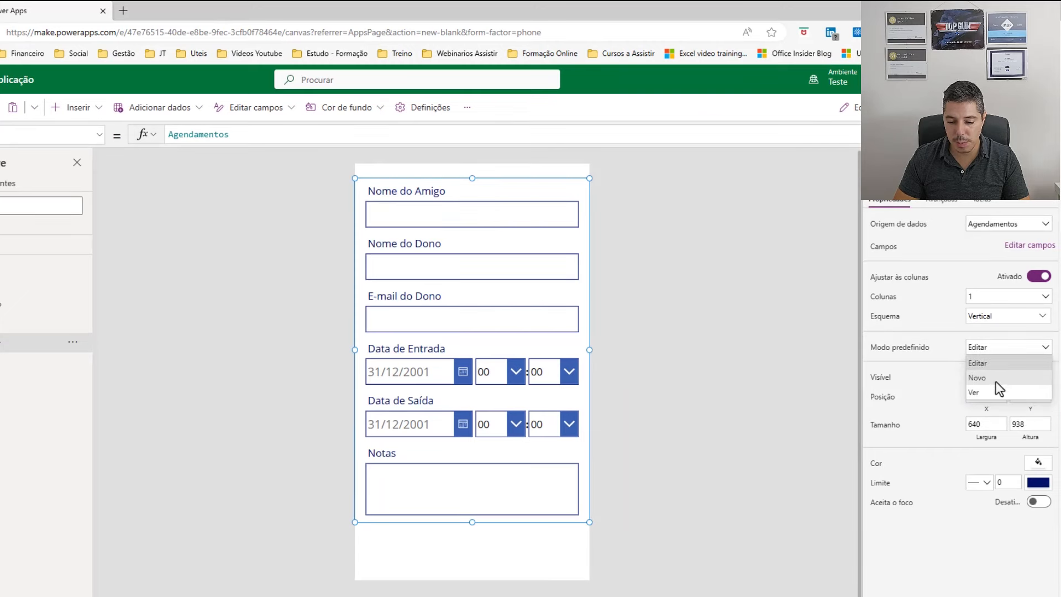
pyautogui.click(978, 377)
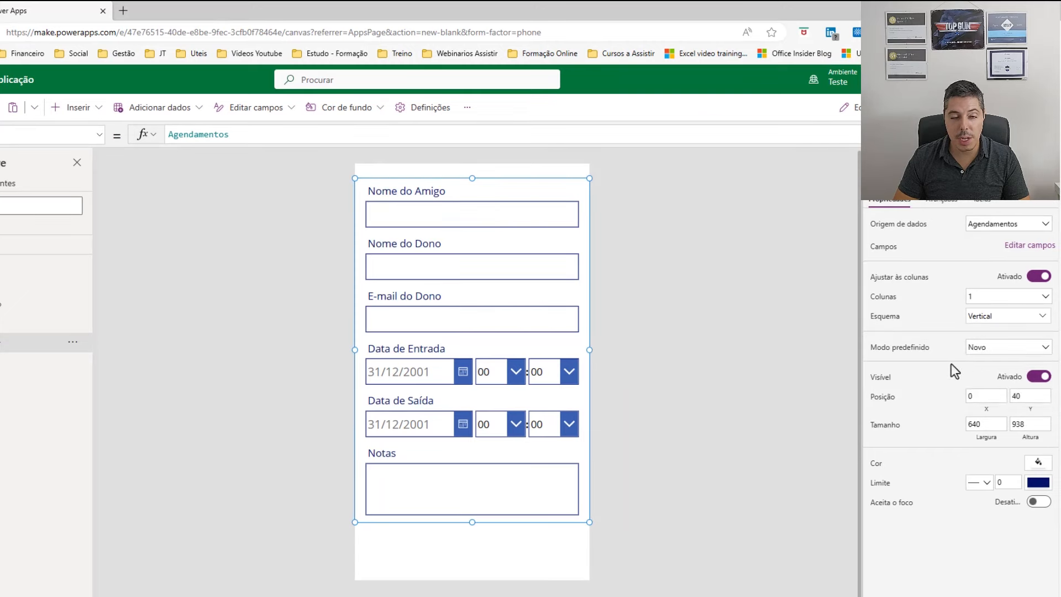
pyautogui.click(721, 399)
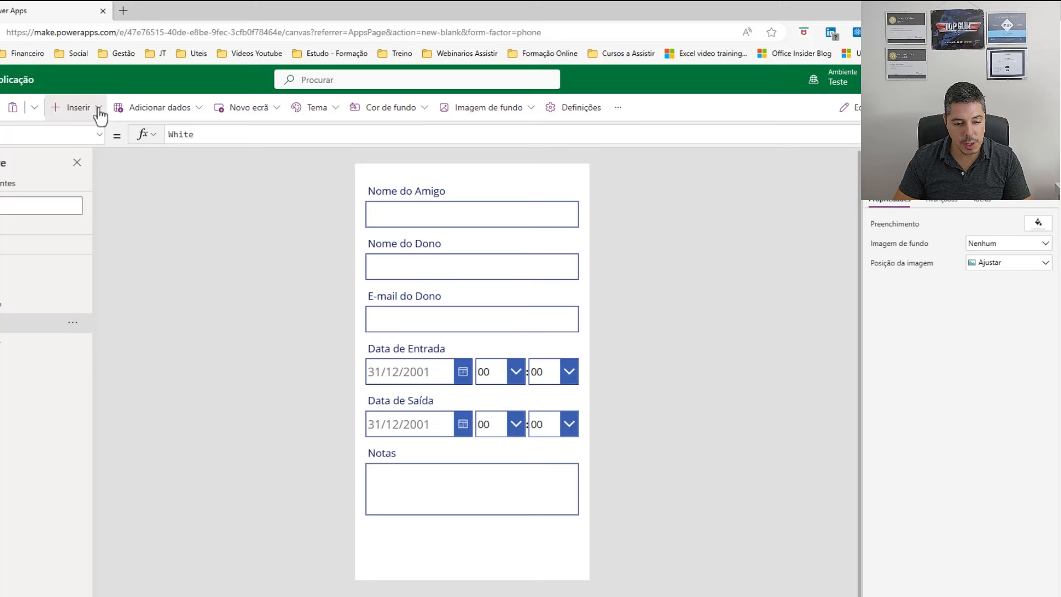
# Insert a button below the Notas field and label it Confirmar.
pyautogui.click(100, 116)
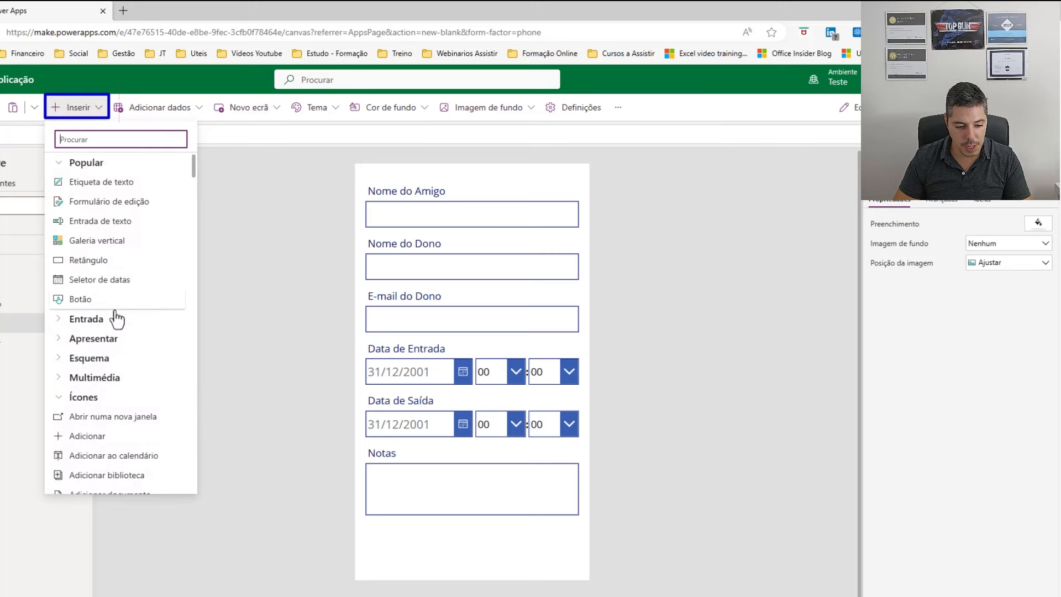
pyautogui.click(89, 300)
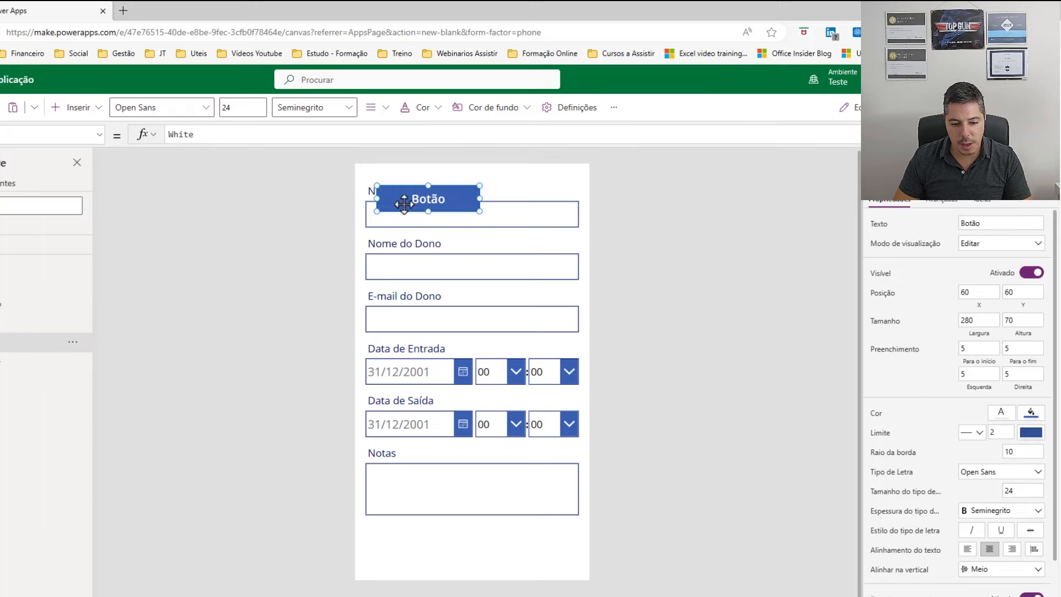
pyautogui.moveTo(434, 245); pyautogui.dragTo(513, 543)
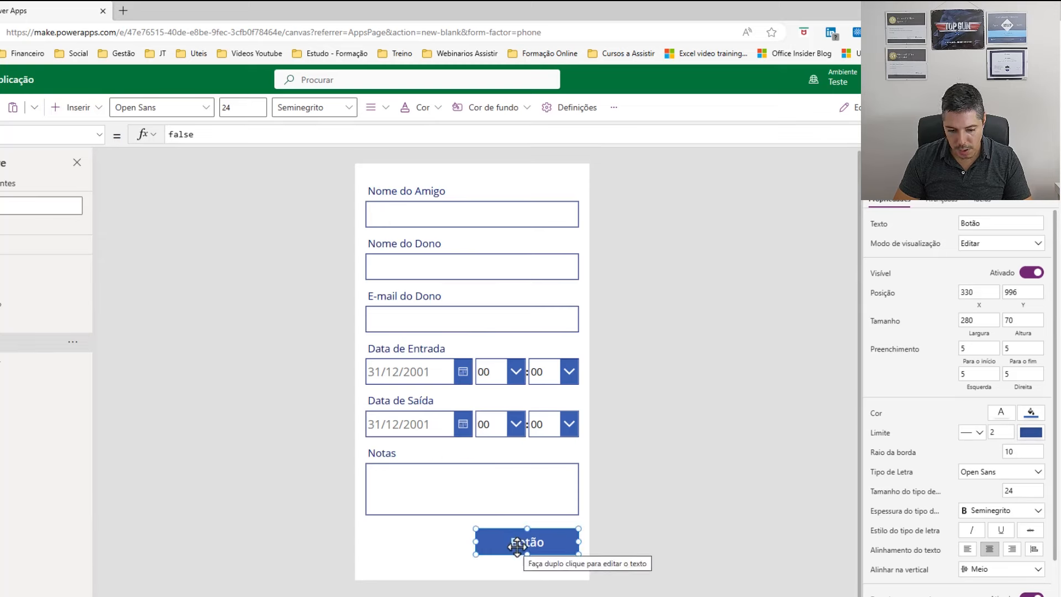
pyautogui.write('Con')
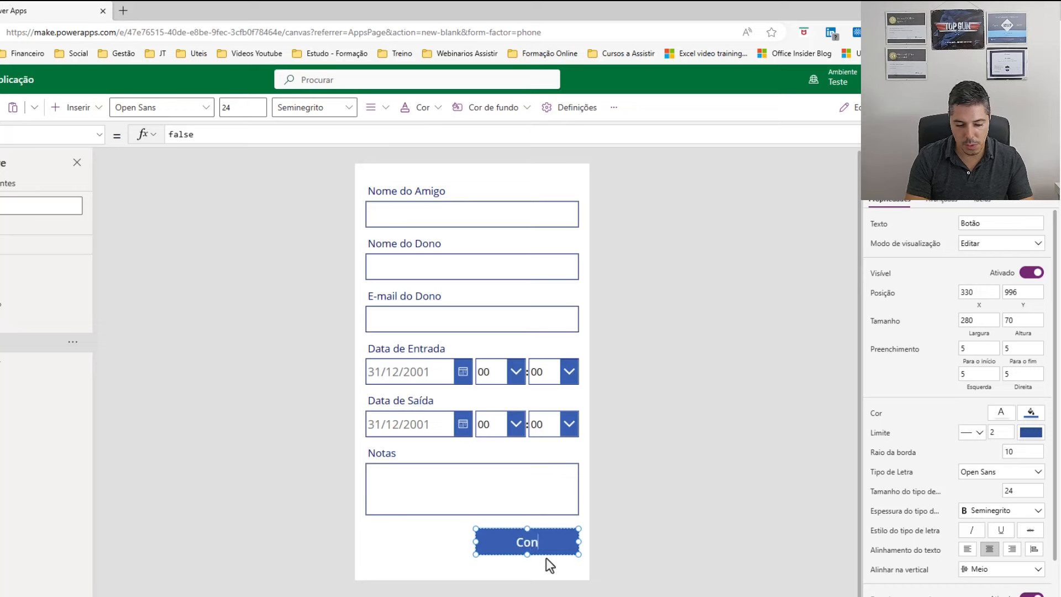
pyautogui.write('firmar')
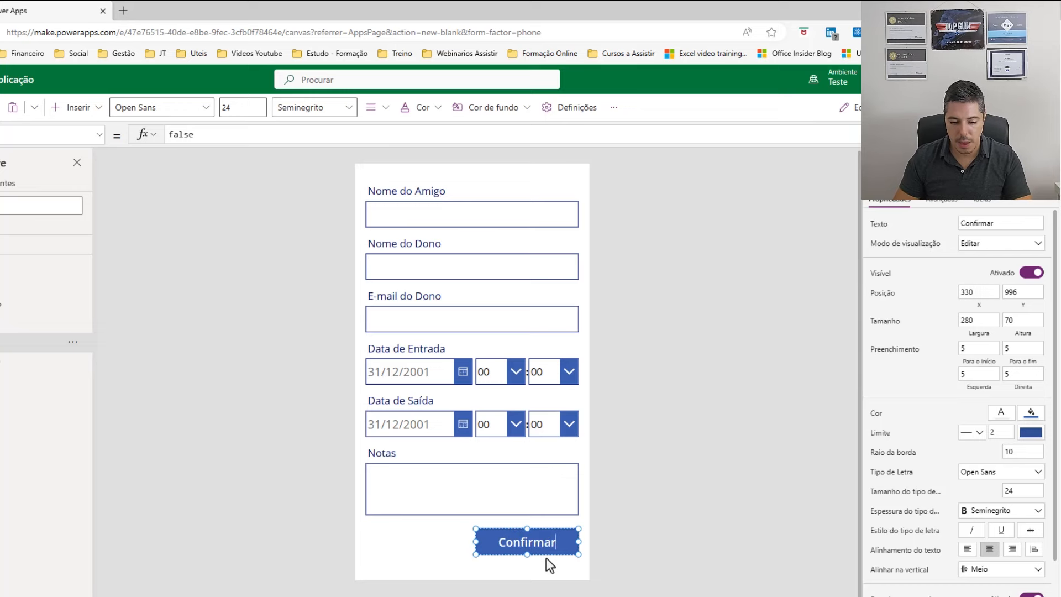
pyautogui.click(603, 522)
pyautogui.click(547, 540)
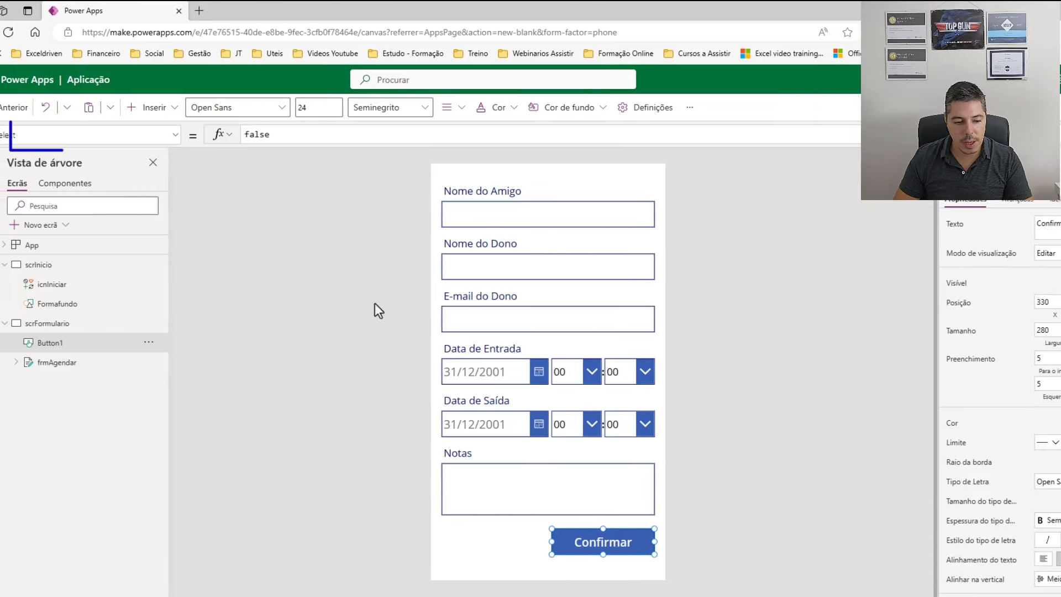
# Replace the Confirmar button's OnSelect false with SubmitForm(frmAgendar).
pyautogui.moveTo(313, 134); pyautogui.dragTo(256, 137)
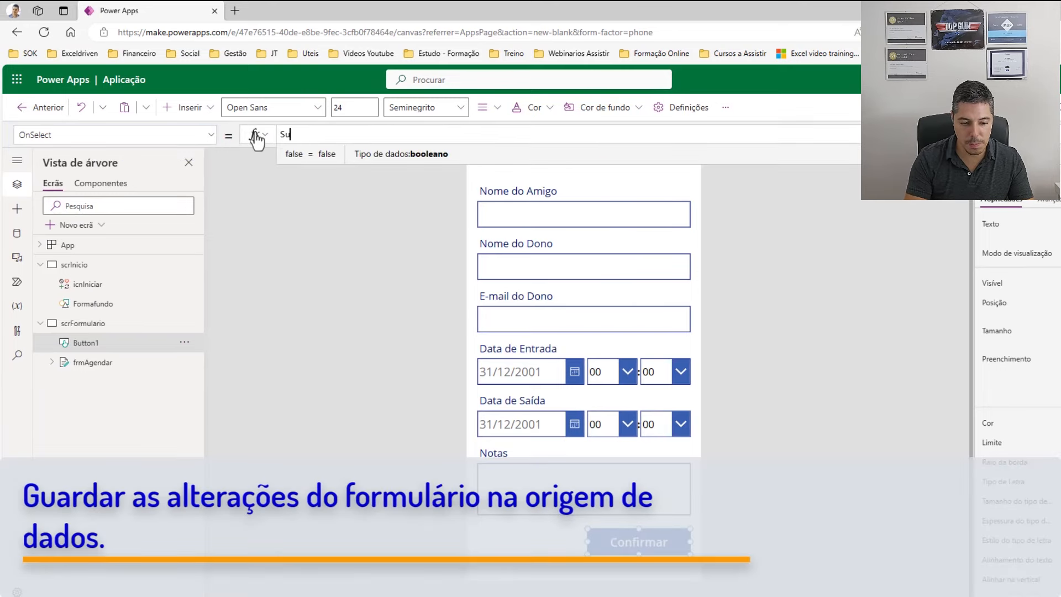
pyautogui.write('Sub')
pyautogui.press('Tab')
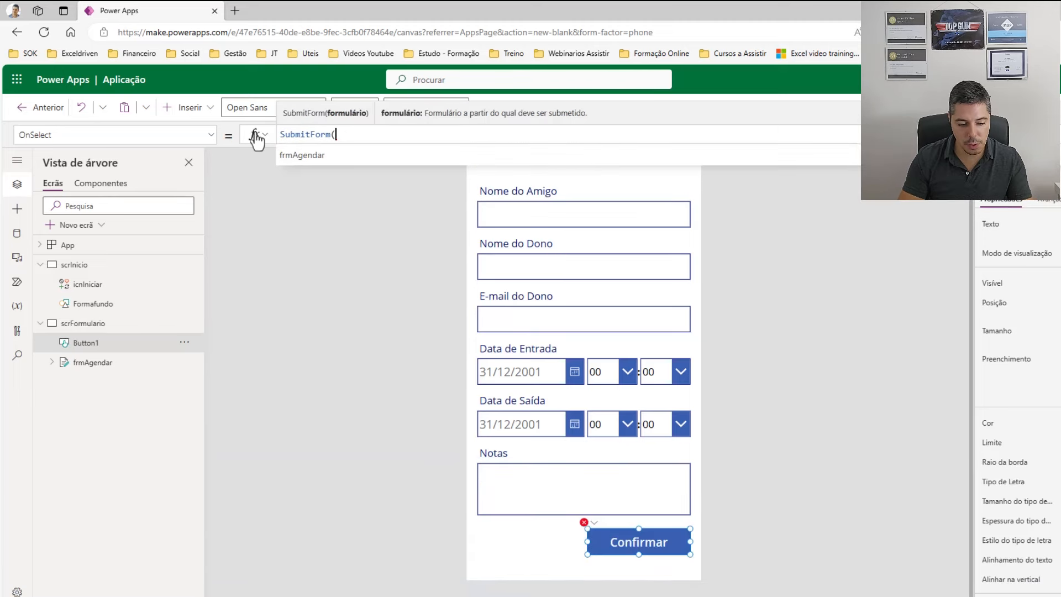
pyautogui.press('BackSpace')
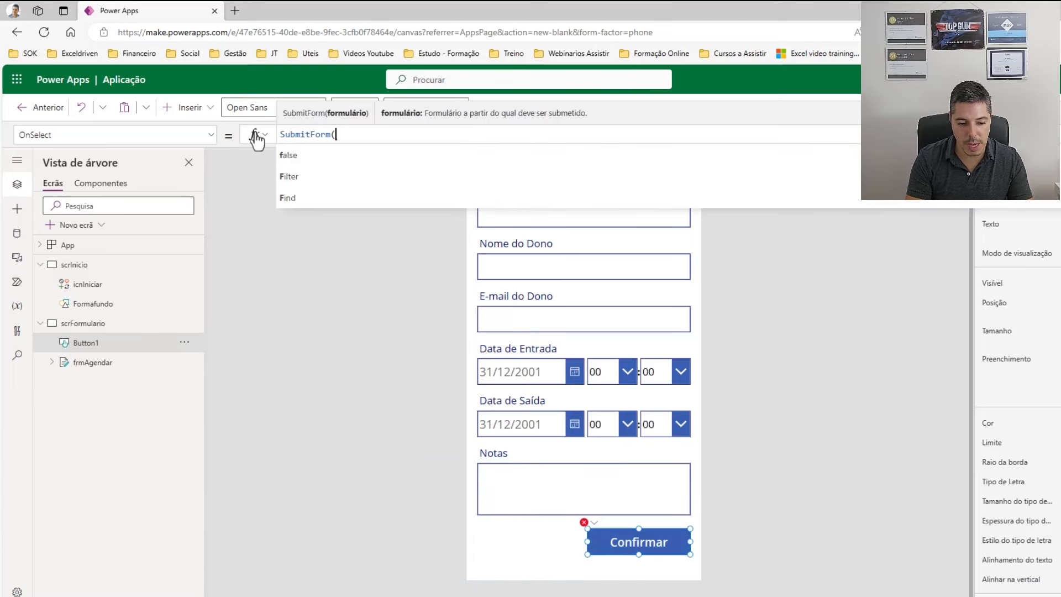
pyautogui.write('frm')
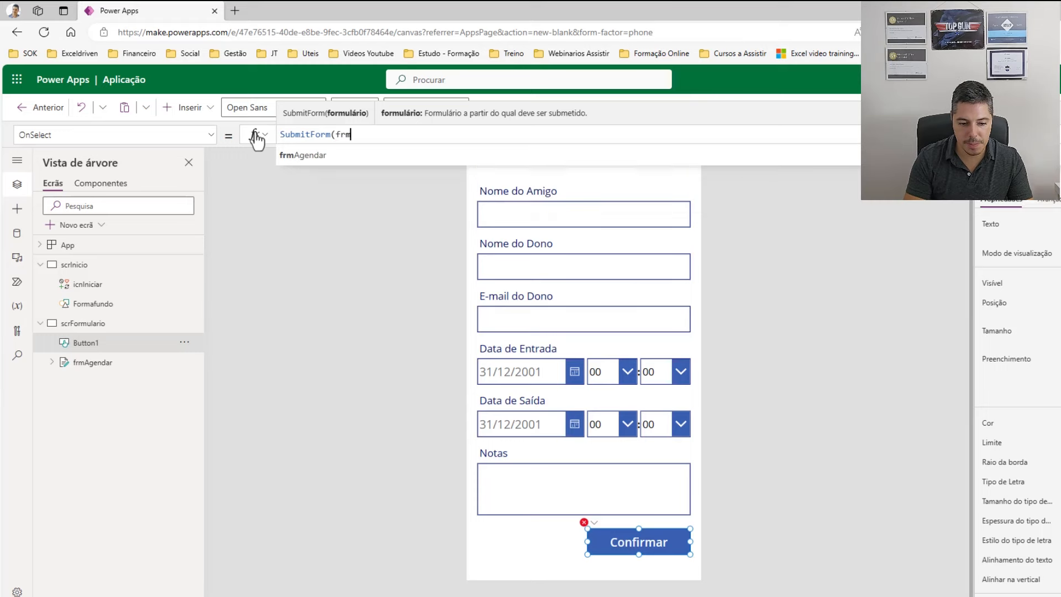
pyautogui.press('Tab')
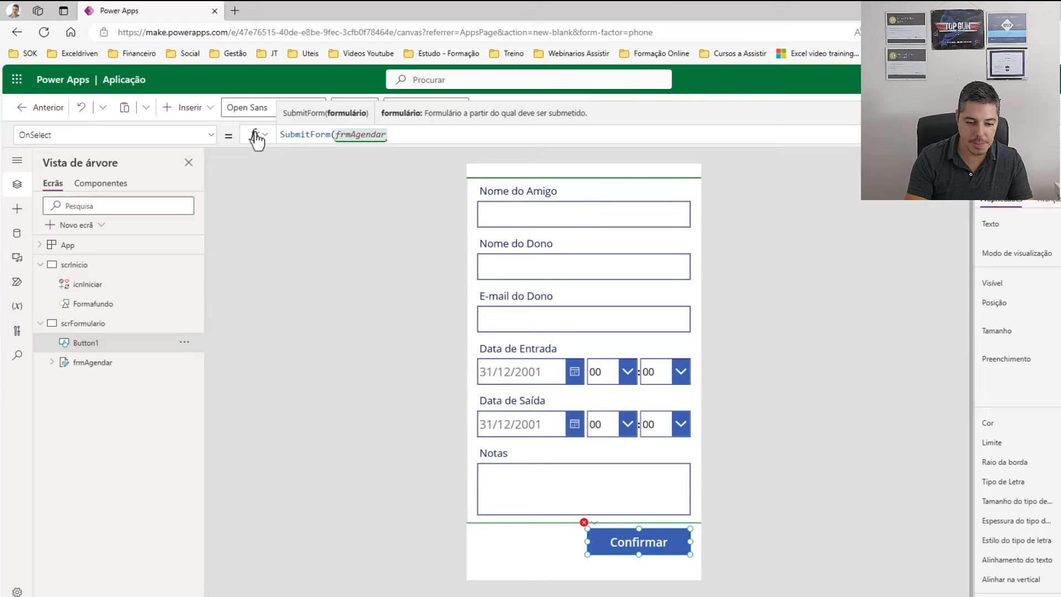
# Narrow the Confirmar button by dragging its left edge to the right.
pyautogui.click(783, 490)
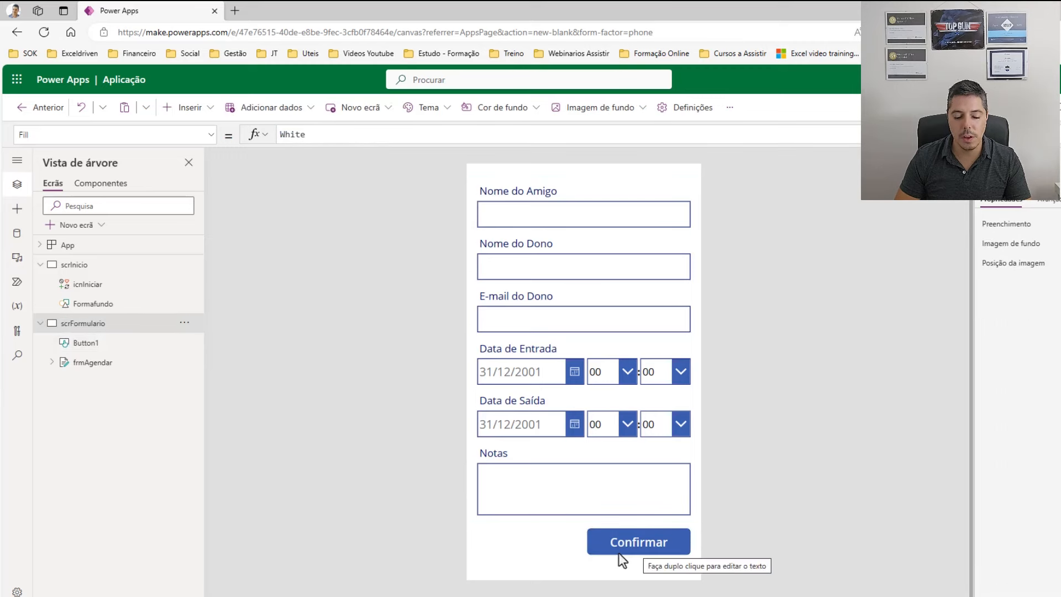
pyautogui.click(587, 547)
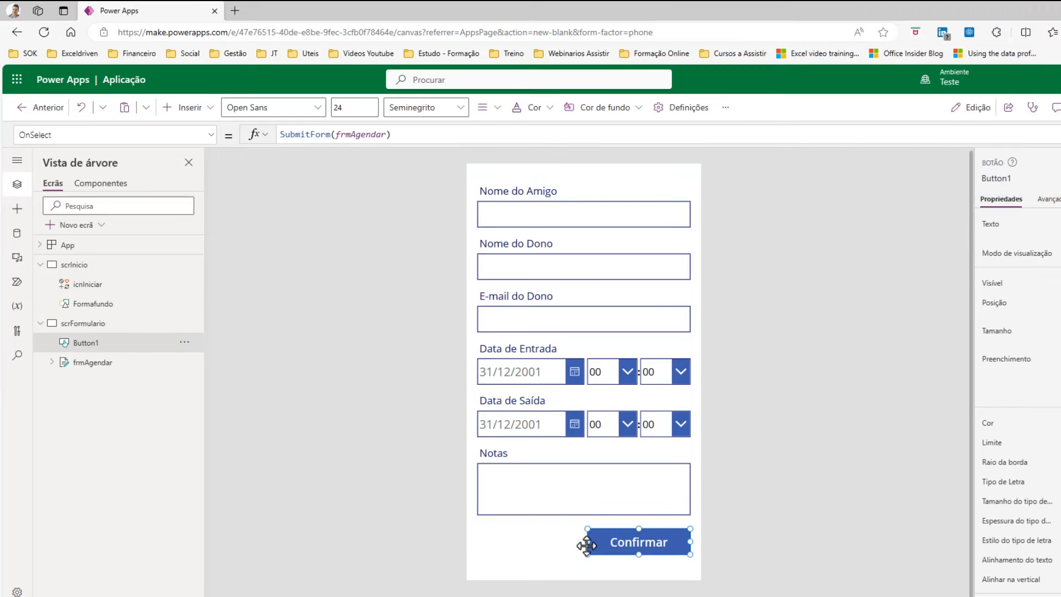
pyautogui.moveTo(587, 541); pyautogui.dragTo(606, 541)
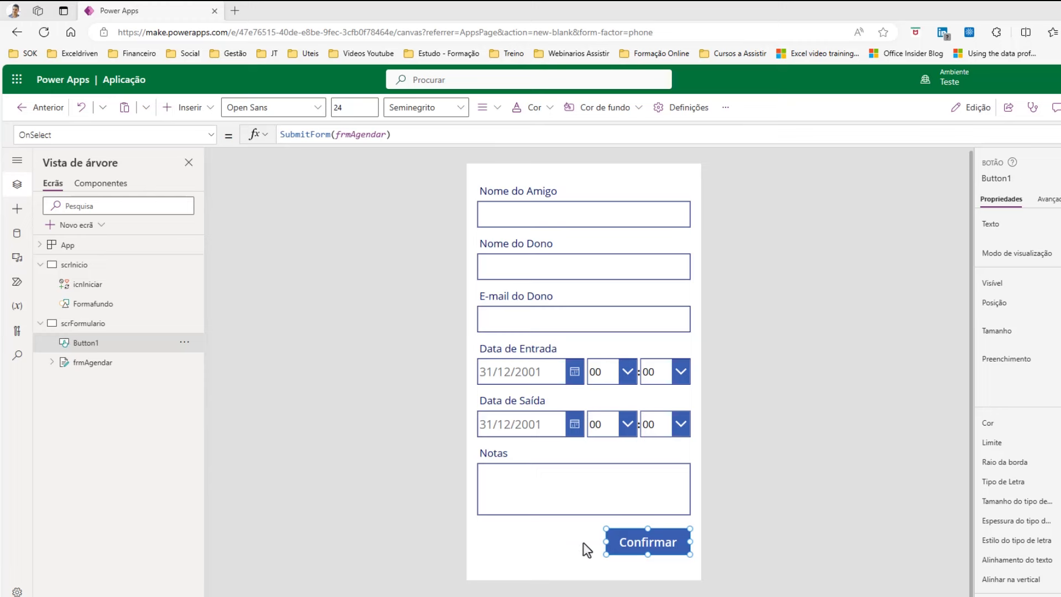
pyautogui.click(192, 108)
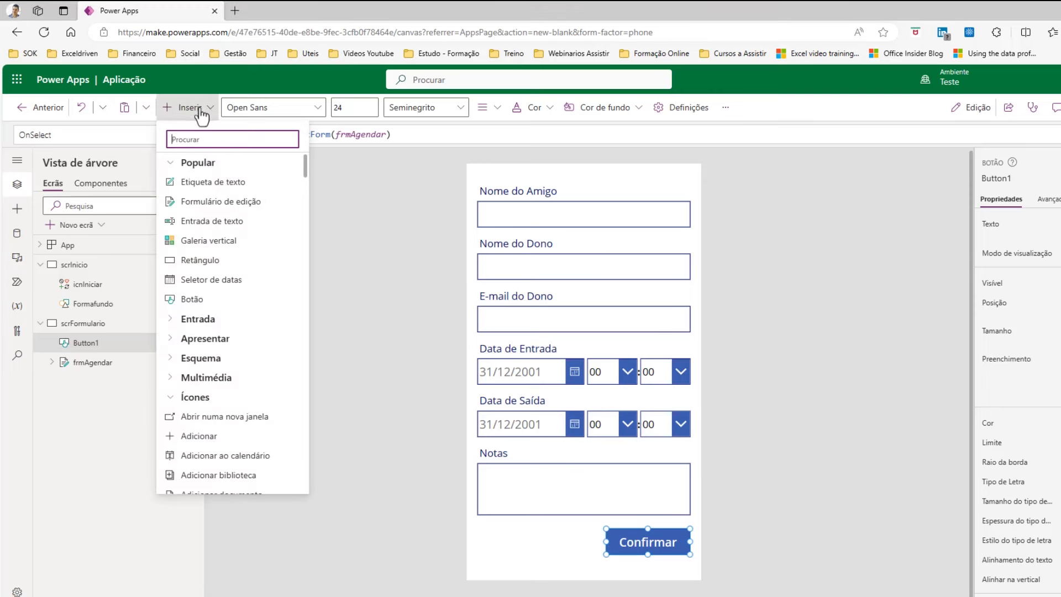
# Add a second button left of Confirmar at the bottom and label it Cancelar.
pyautogui.click(207, 301)
pyautogui.moveTo(528, 200); pyautogui.dragTo(536, 544)
pyautogui.doubleClick(537, 545)
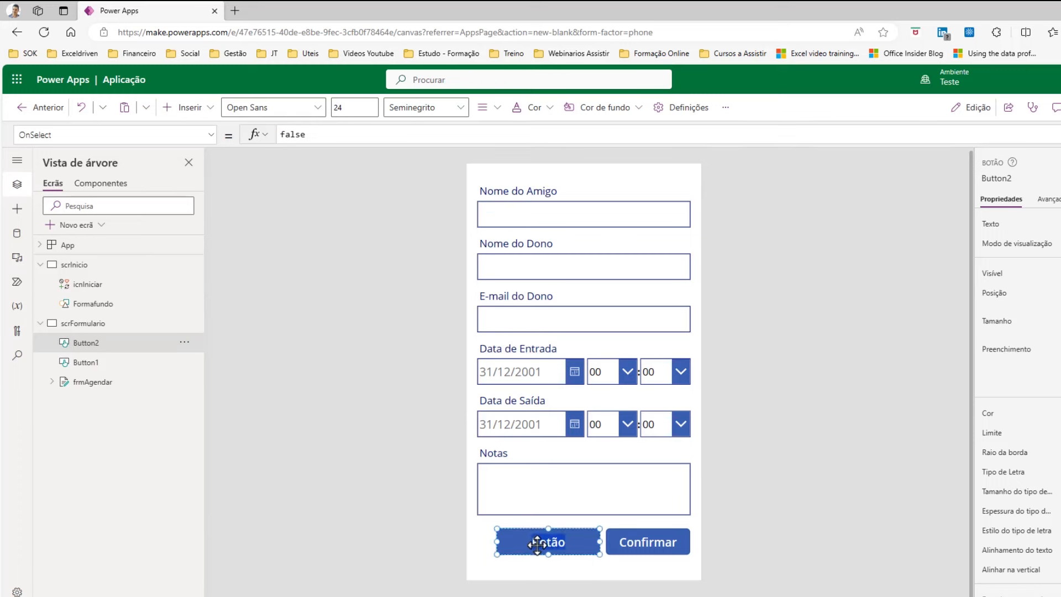
pyautogui.write('Cancelar')
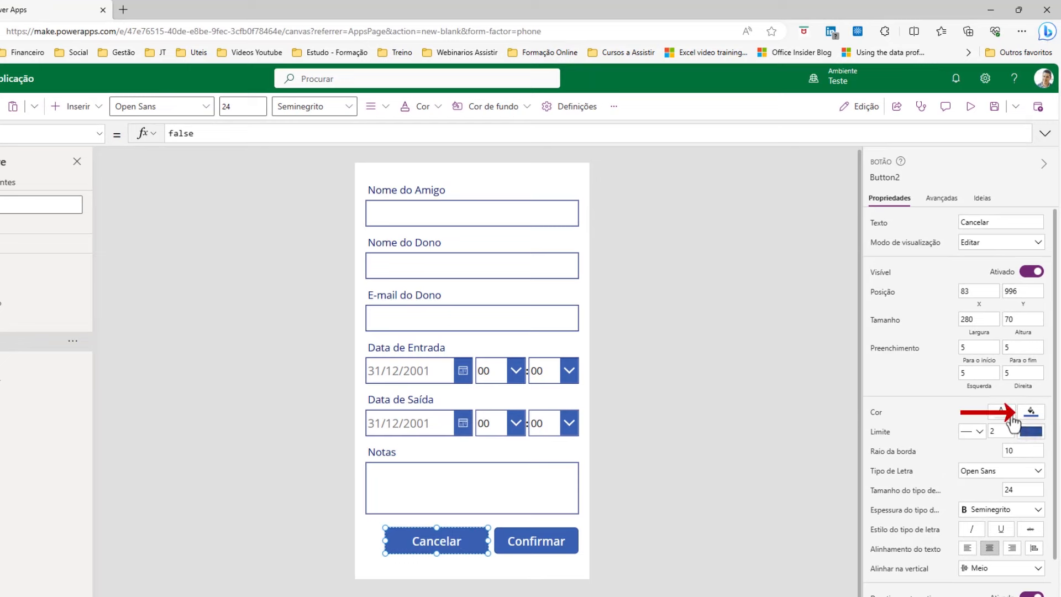
# Set the Cancelar button's fill colour to dark red.
pyautogui.click(1031, 413)
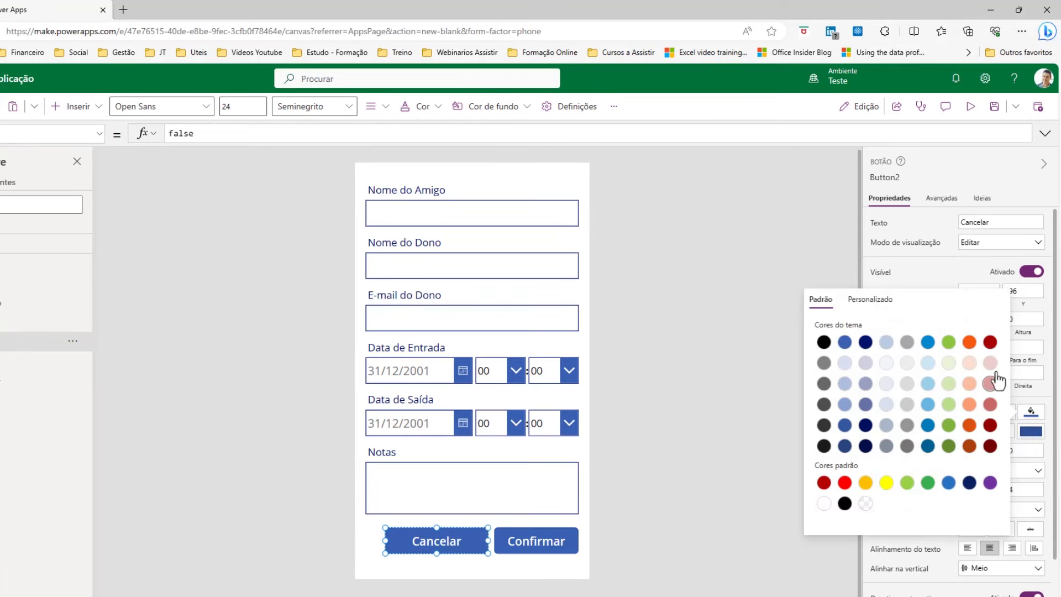
pyautogui.click(990, 342)
pyautogui.click(715, 445)
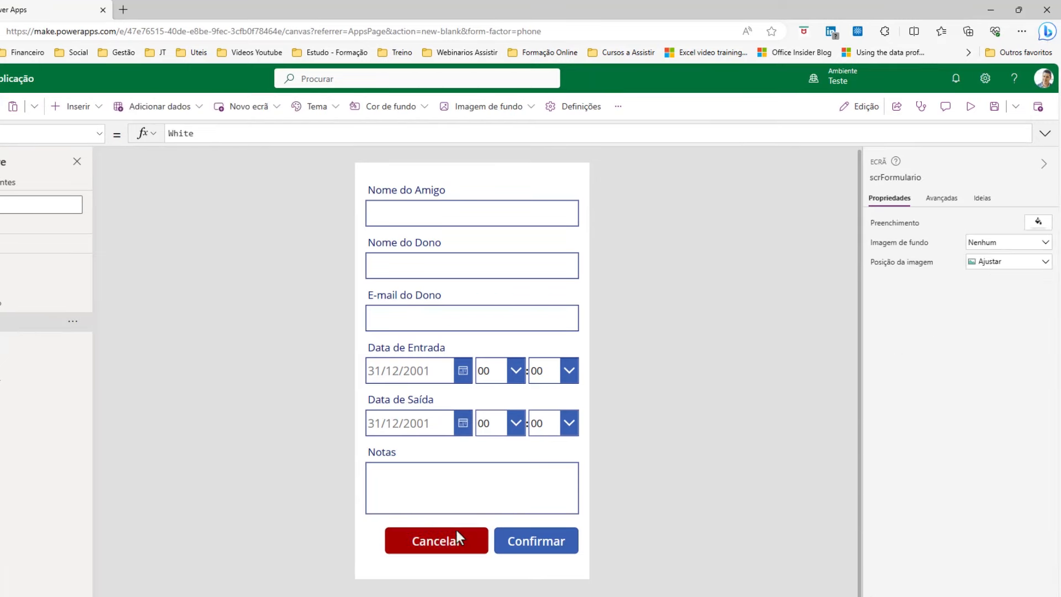
pyautogui.click(430, 545)
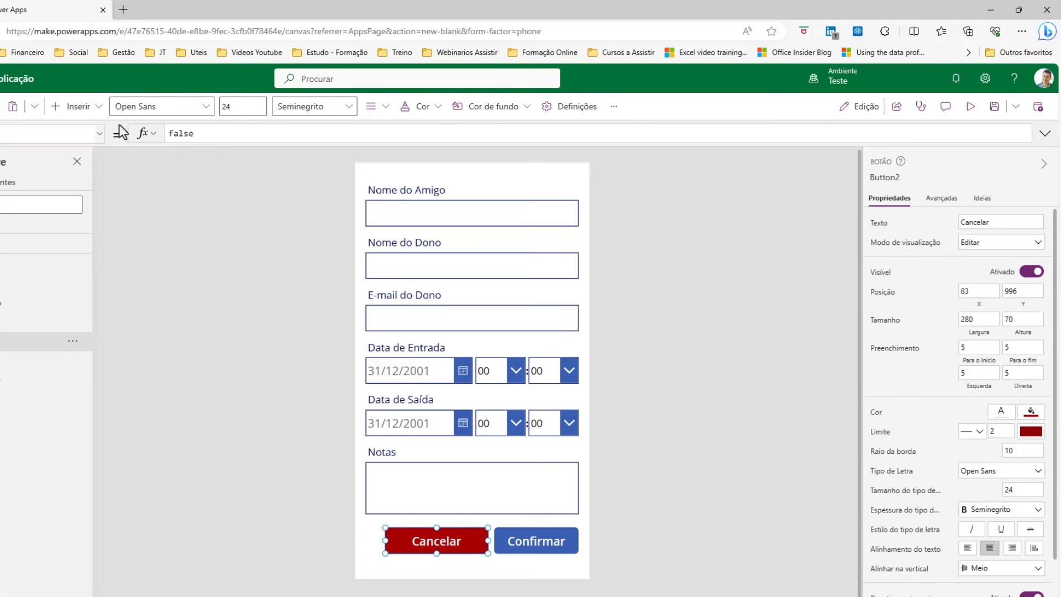
# Replace the Cancelar button's OnSelect false with ResetForm(frmAgendar).
pyautogui.doubleClick(193, 134)
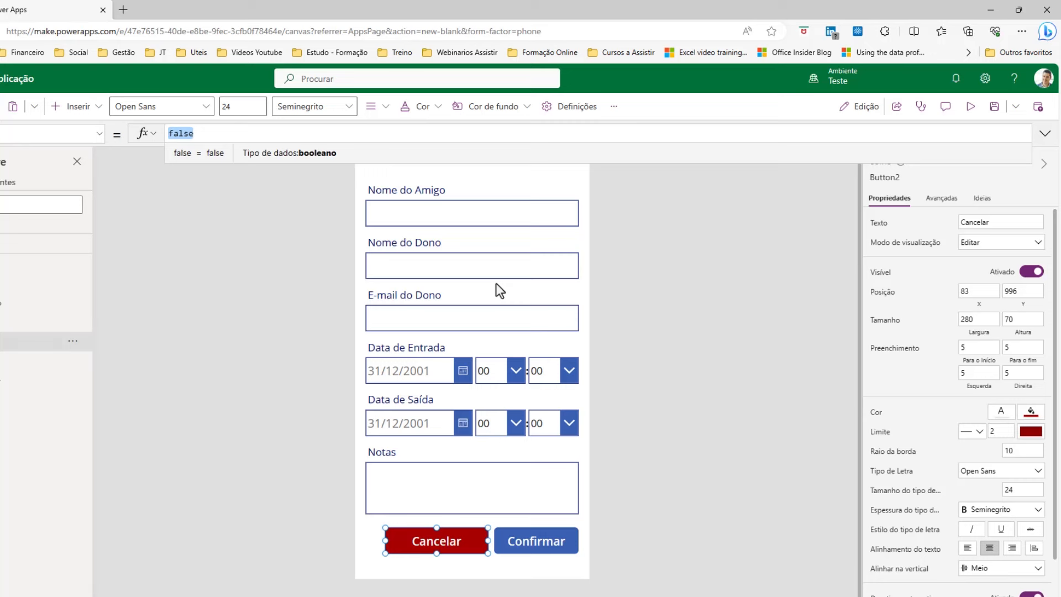
pyautogui.write('Res')
pyautogui.press('Down')
pyautogui.press('Tab')
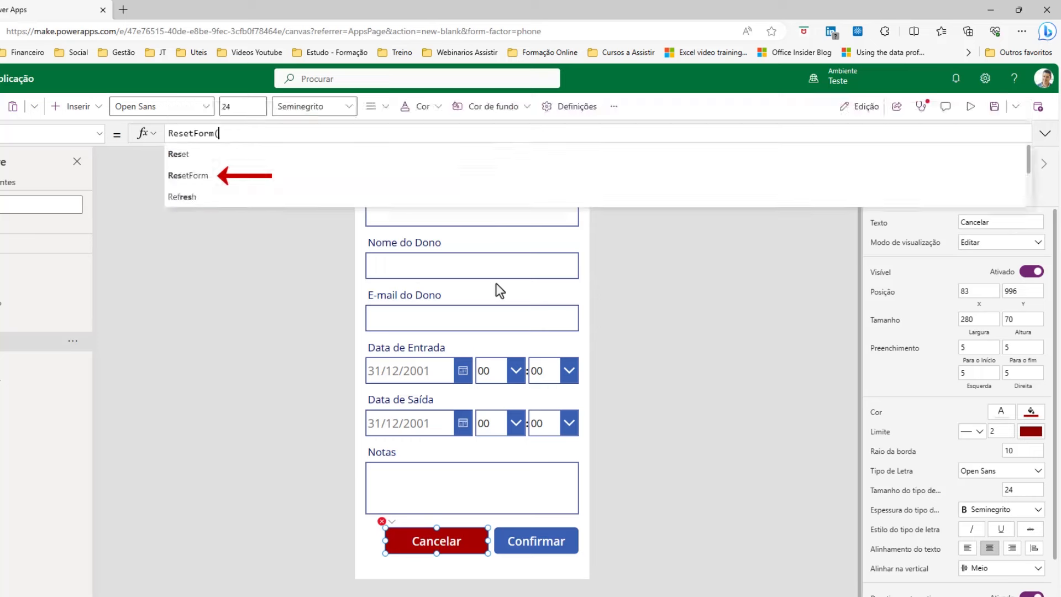
pyautogui.write('frm')
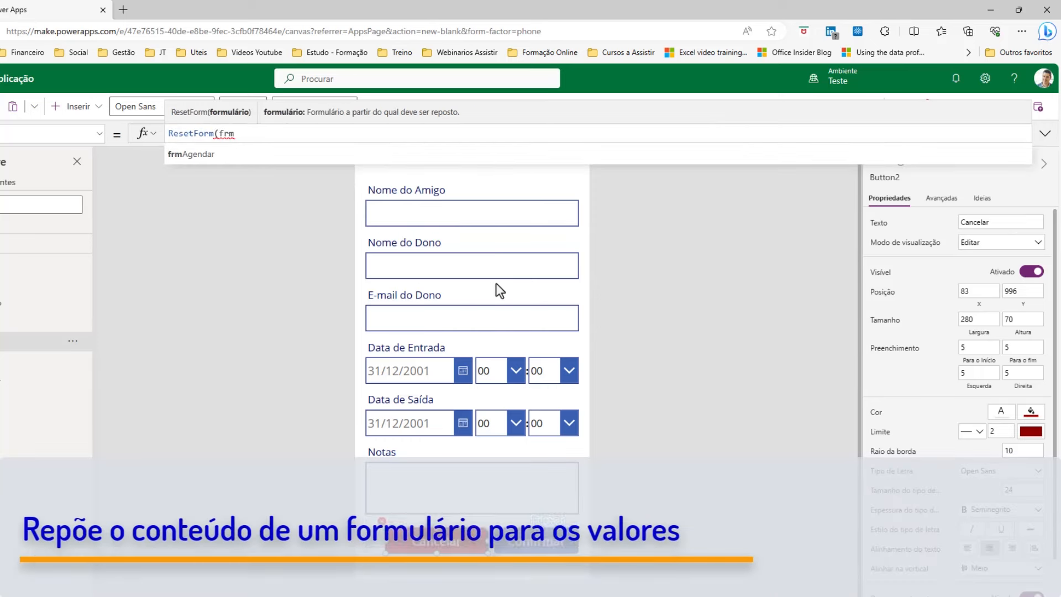
pyautogui.press('Tab')
pyautogui.write(')')
# Narrow the Cancelar button from its left side, leaving a small gap beside Confirmar.
pyautogui.click(744, 443)
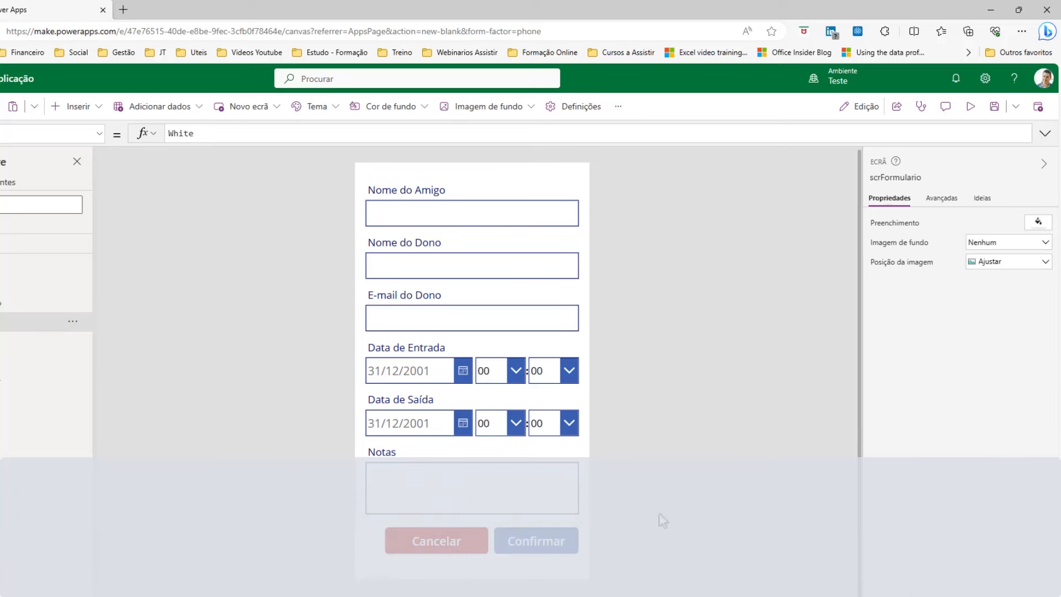
pyautogui.click(505, 542)
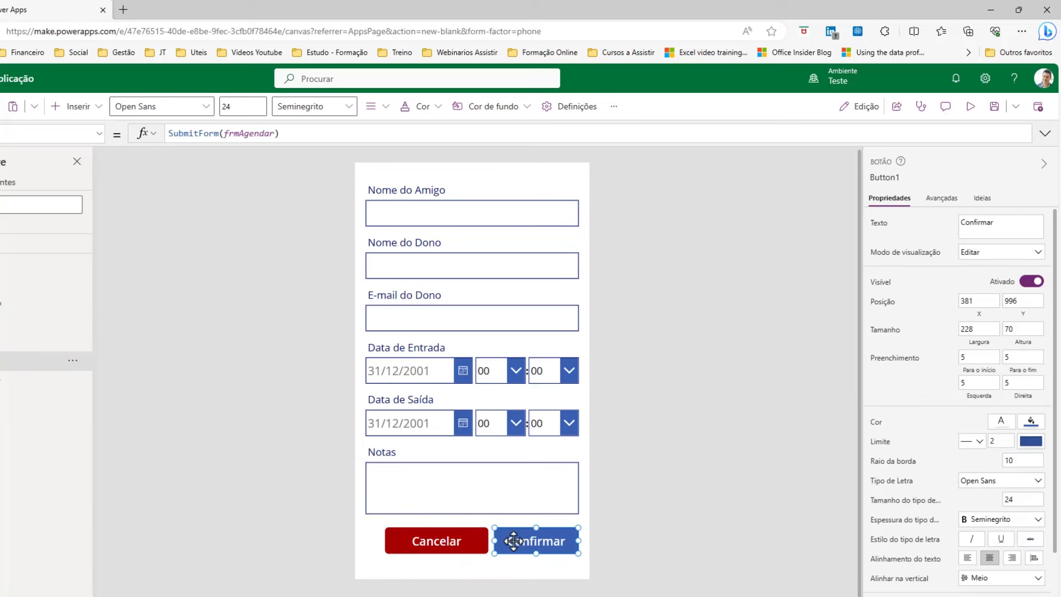
pyautogui.click(435, 539)
pyautogui.moveTo(389, 540); pyautogui.dragTo(398, 540)
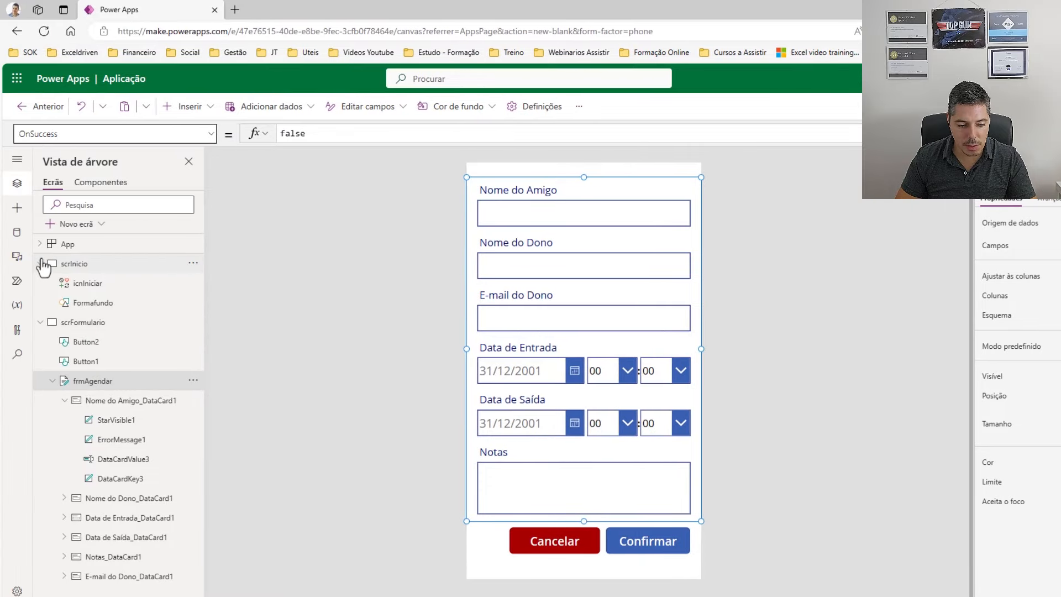
# Collapse scrInicio and scrFormulario in the tree view and add a blank screen.
pyautogui.click(40, 263)
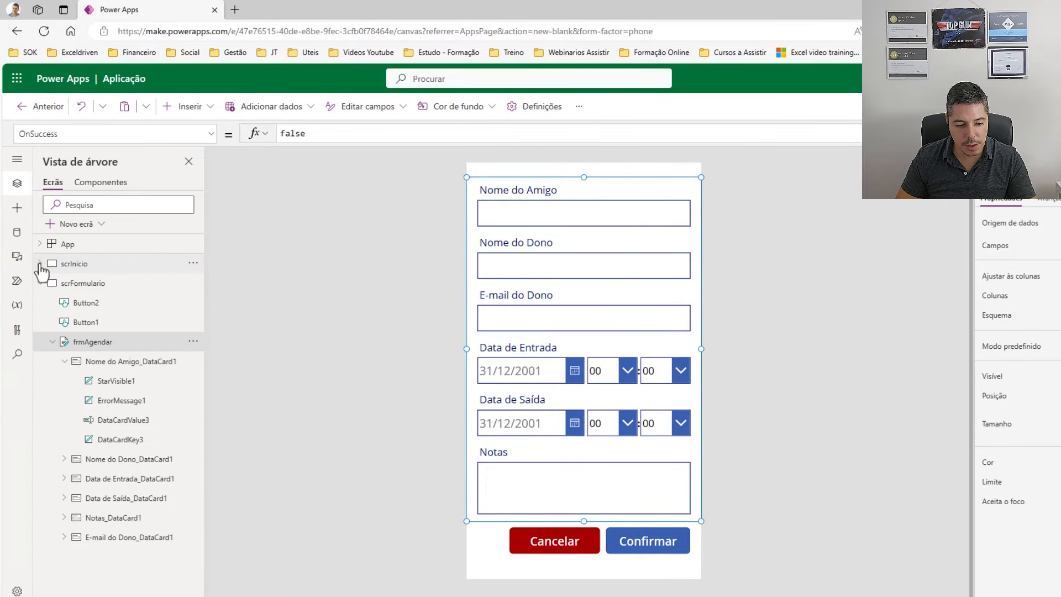
pyautogui.click(40, 283)
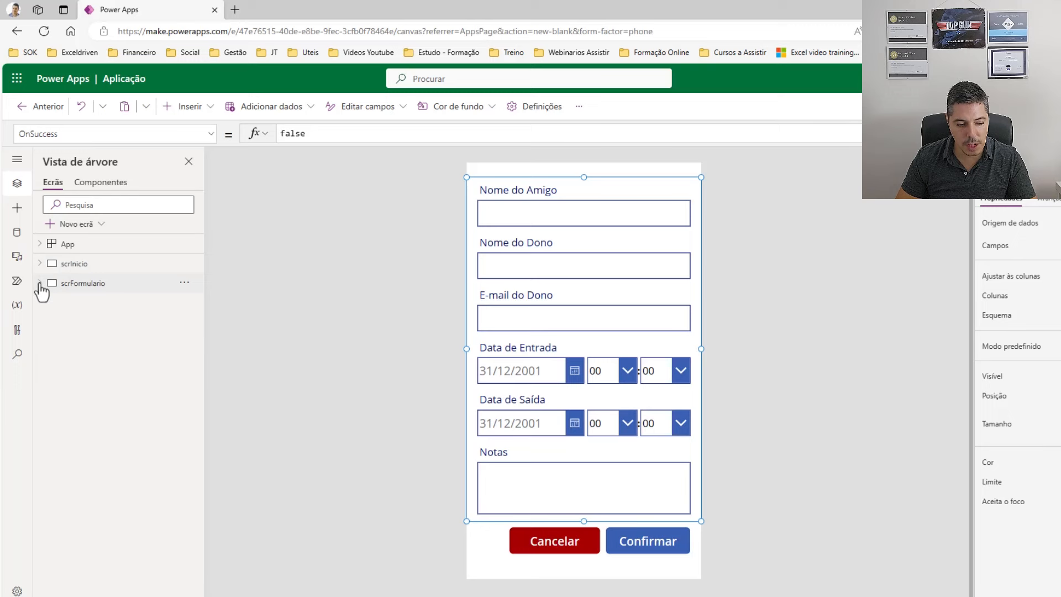
pyautogui.click(101, 226)
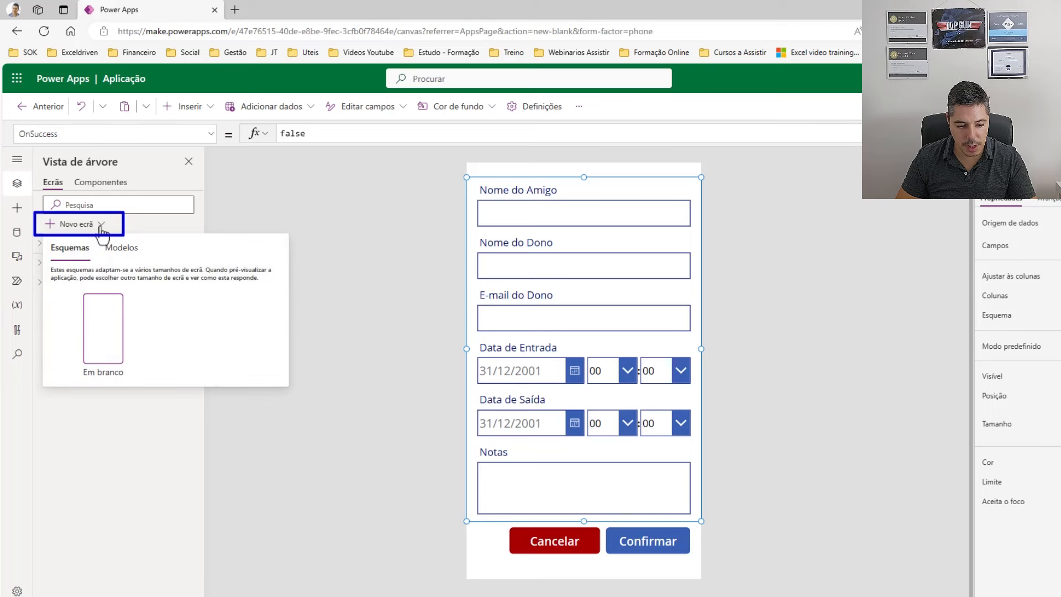
pyautogui.click(98, 318)
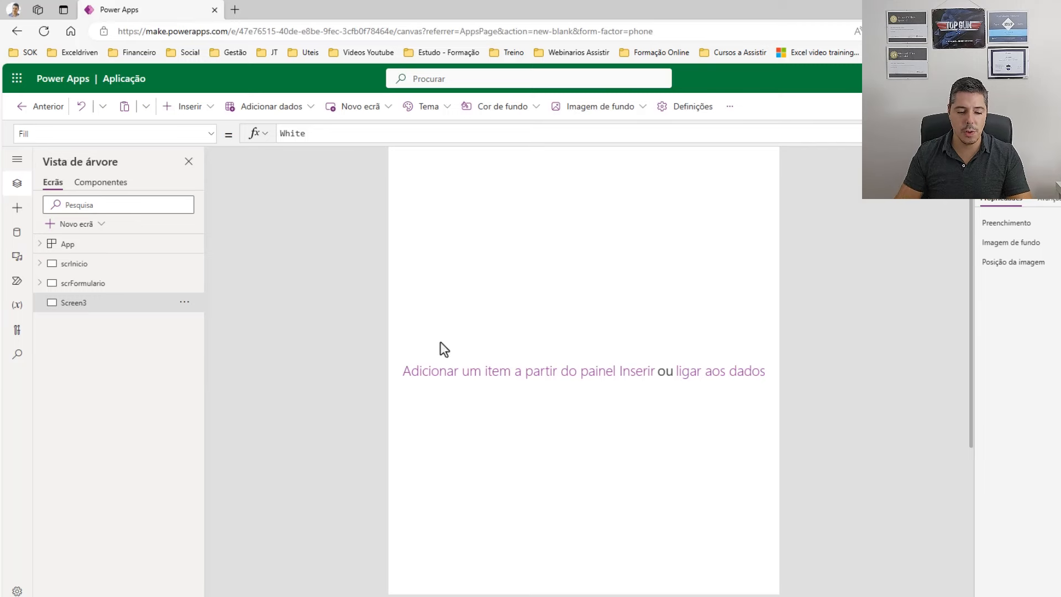
# Place a wide blue rectangle across the middle of Screen3.
pyautogui.click(199, 113)
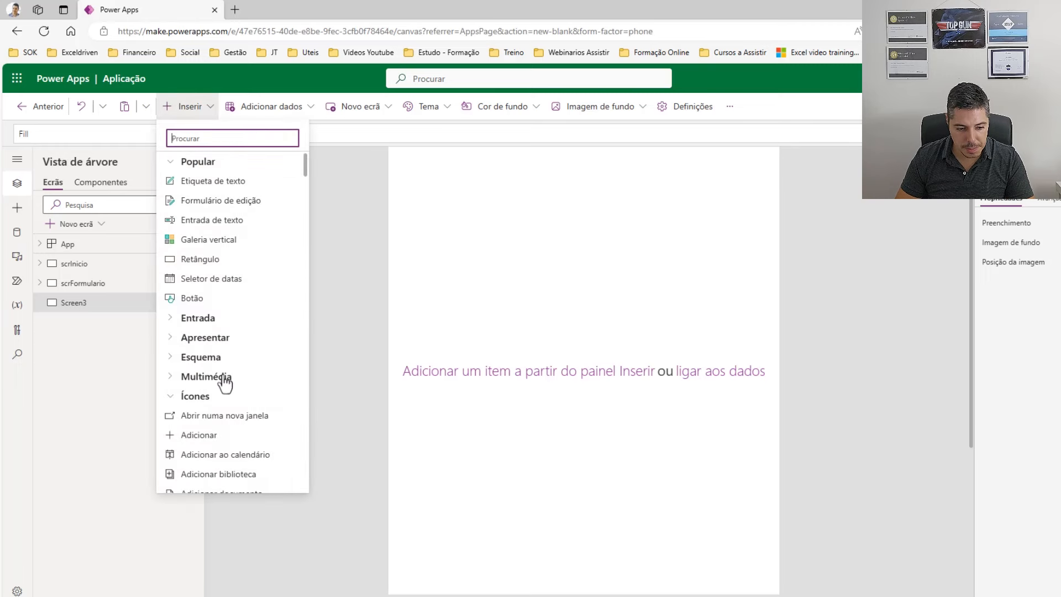
pyautogui.click(218, 265)
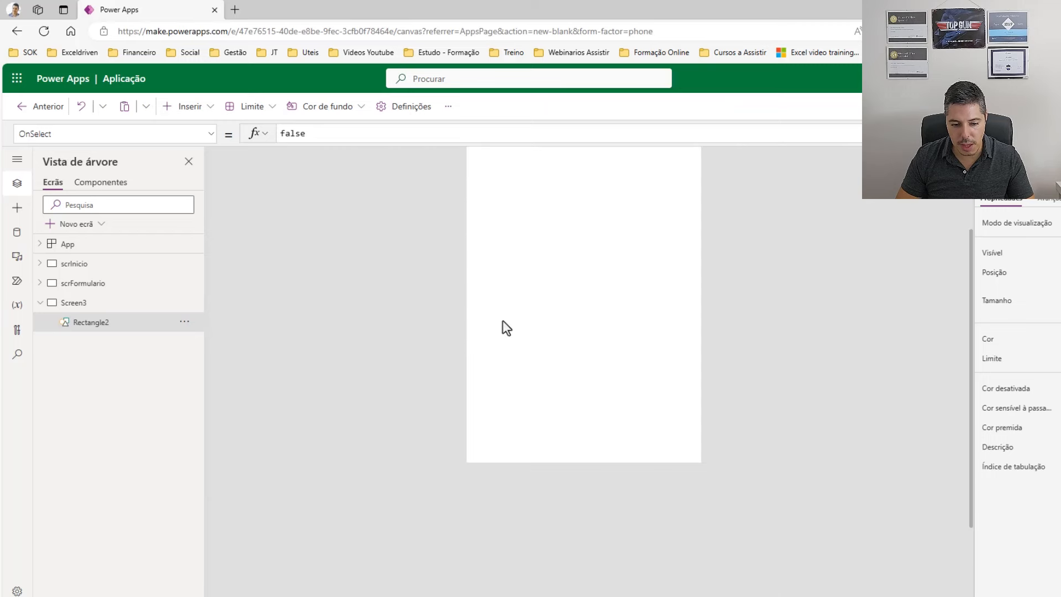
pyautogui.moveTo(507, 198); pyautogui.dragTo(692, 415)
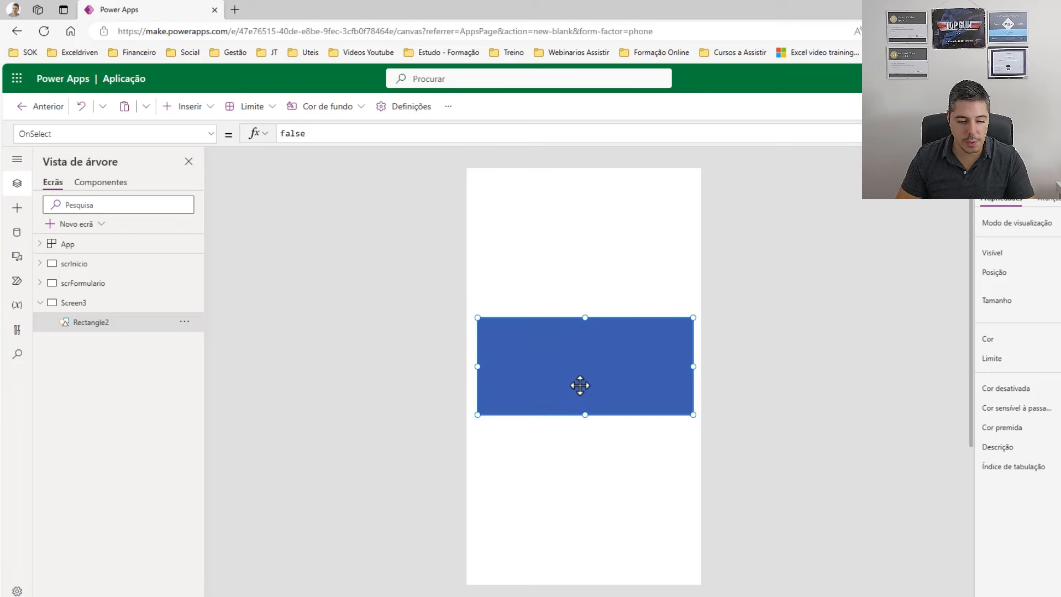
# Add a label on the rectangle reading 'Formulário submetido com sucesso!'.
pyautogui.click(210, 110)
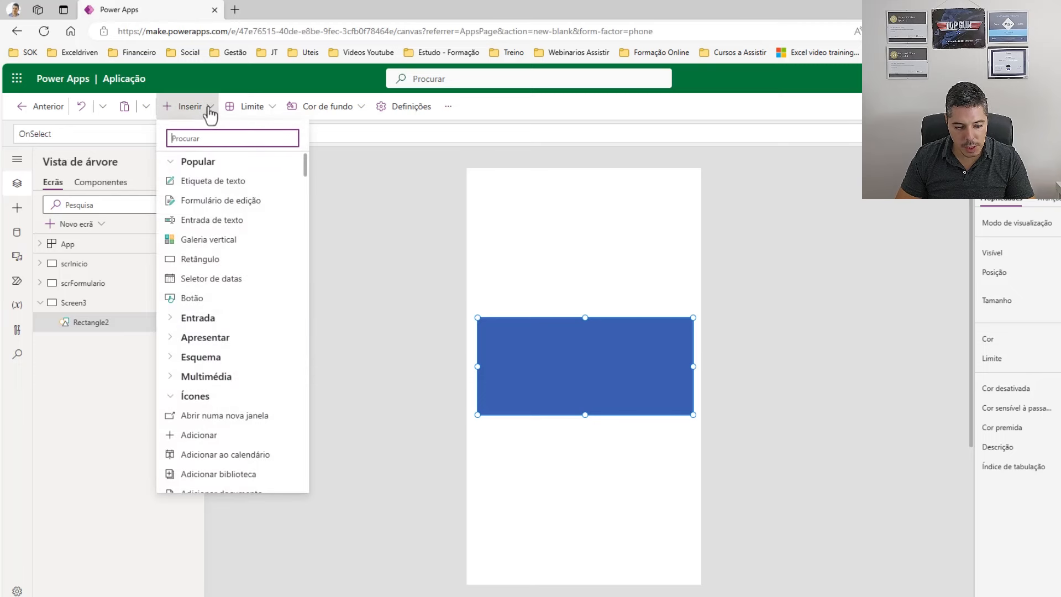
pyautogui.click(217, 182)
pyautogui.moveTo(542, 208); pyautogui.dragTo(542, 368)
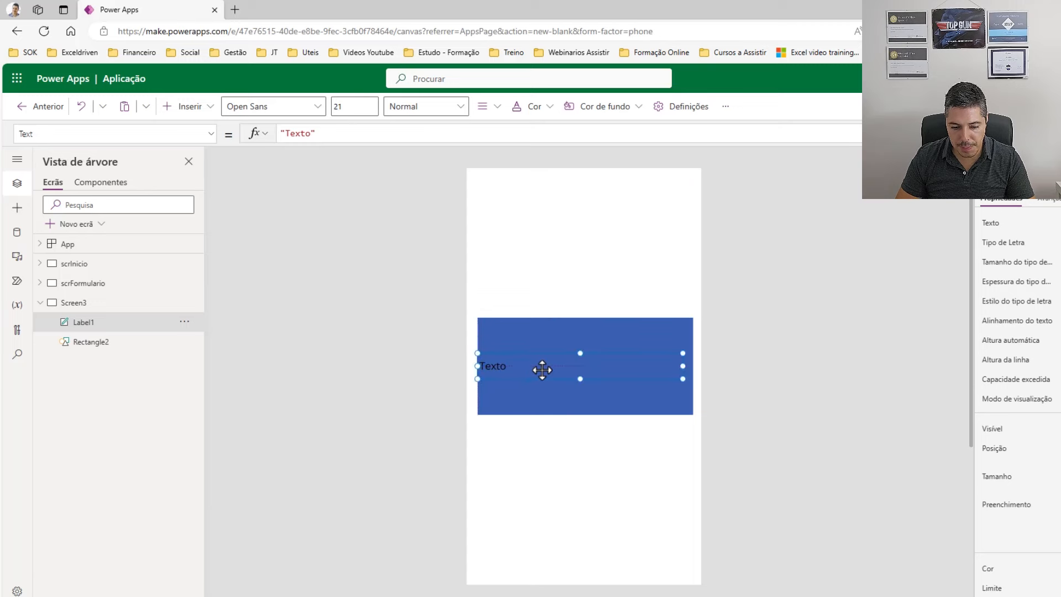
pyautogui.moveTo(683, 368); pyautogui.dragTo(693, 367)
pyautogui.doubleClick(513, 364)
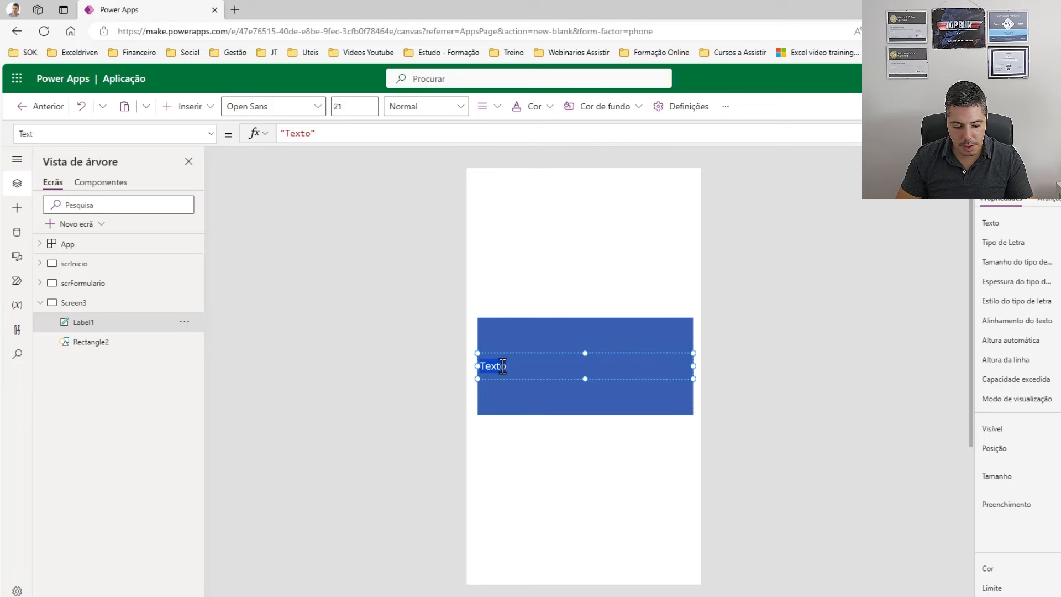
pyautogui.write('Formulá')
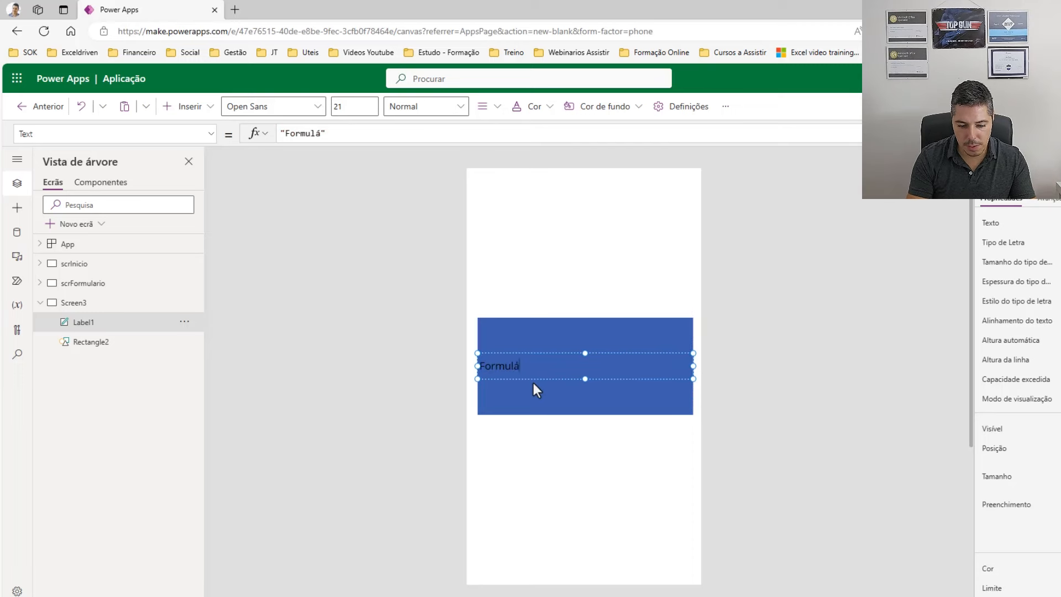
pyautogui.write('rio submeti')
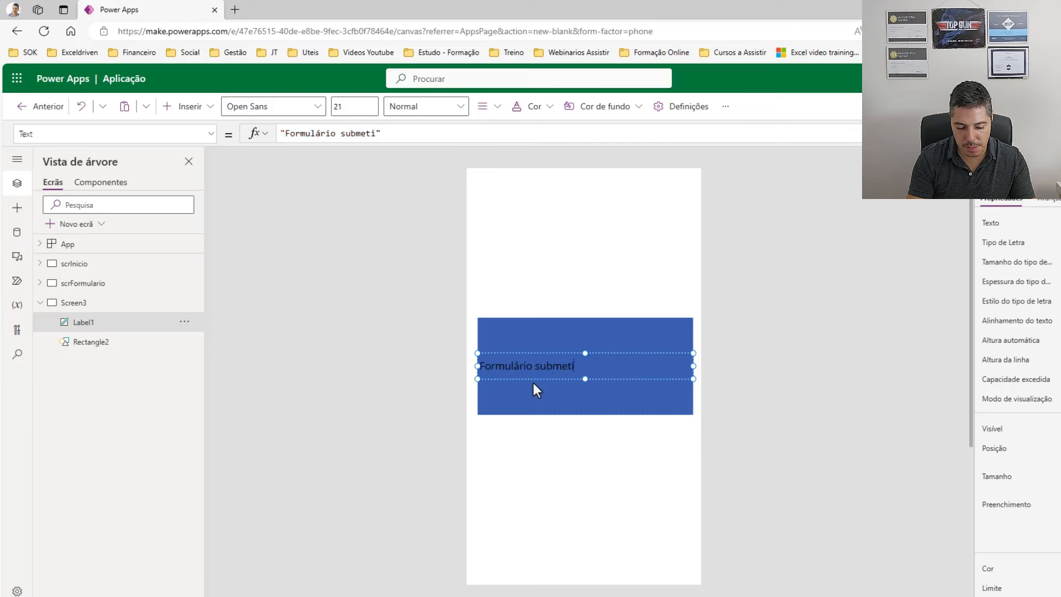
pyautogui.write('do com sucesso!')
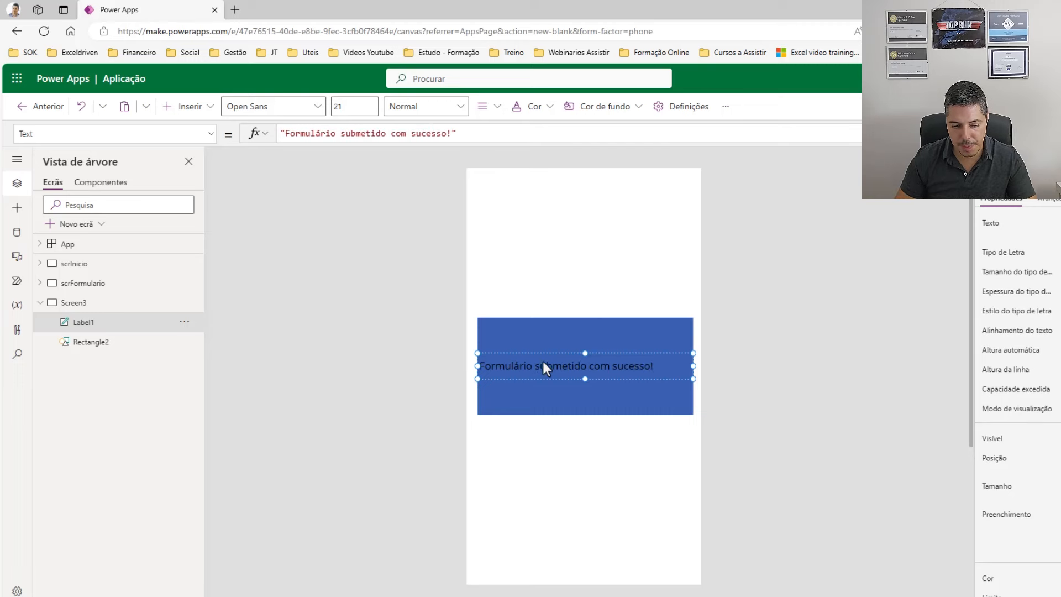
pyautogui.click(572, 353)
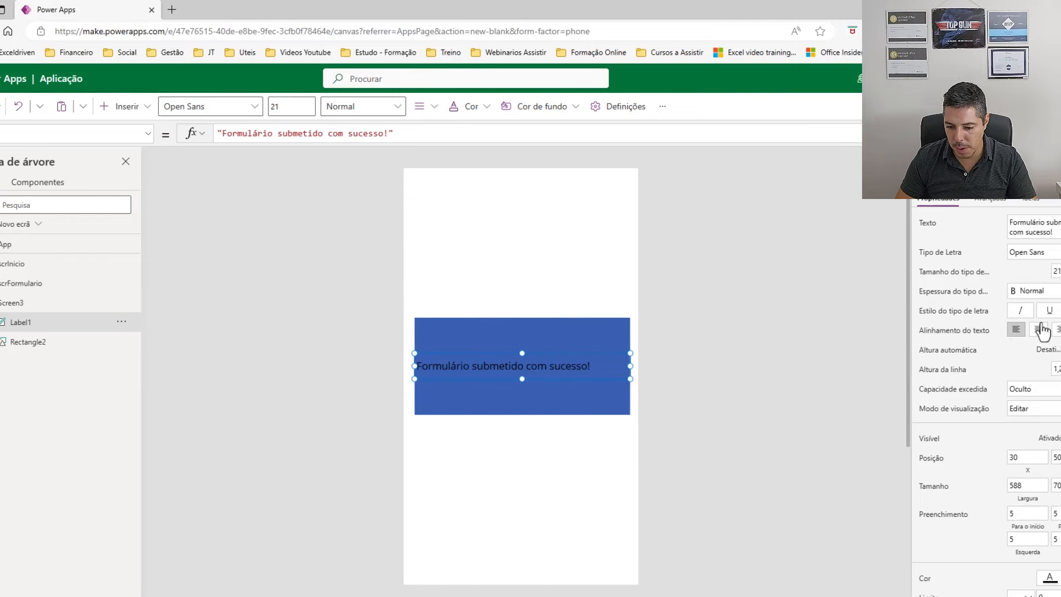
# Format the message centered, Negrito, size 25, in white text.
pyautogui.click(990, 330)
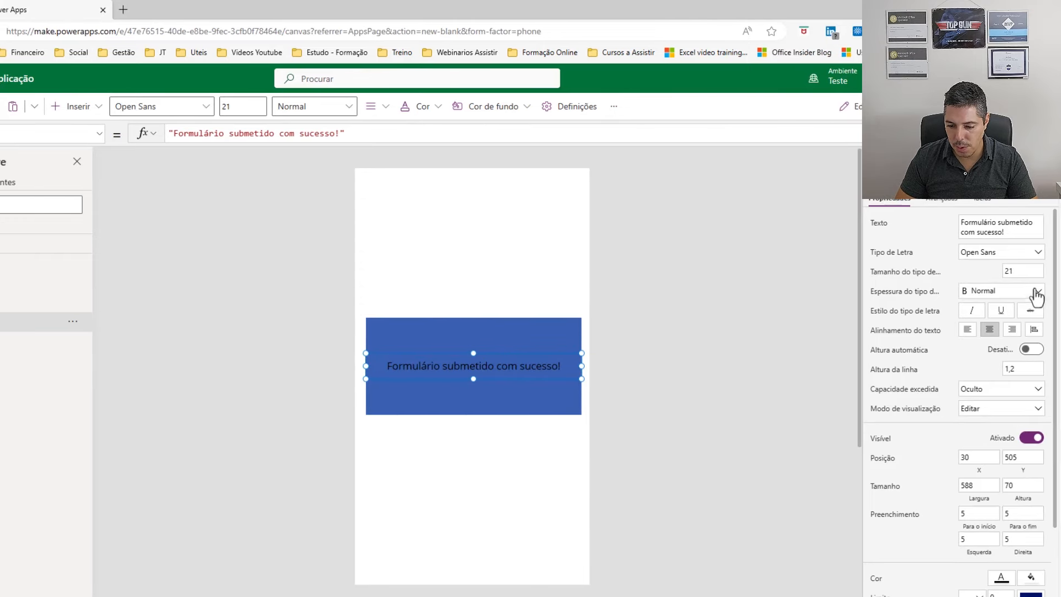
pyautogui.click(1036, 295)
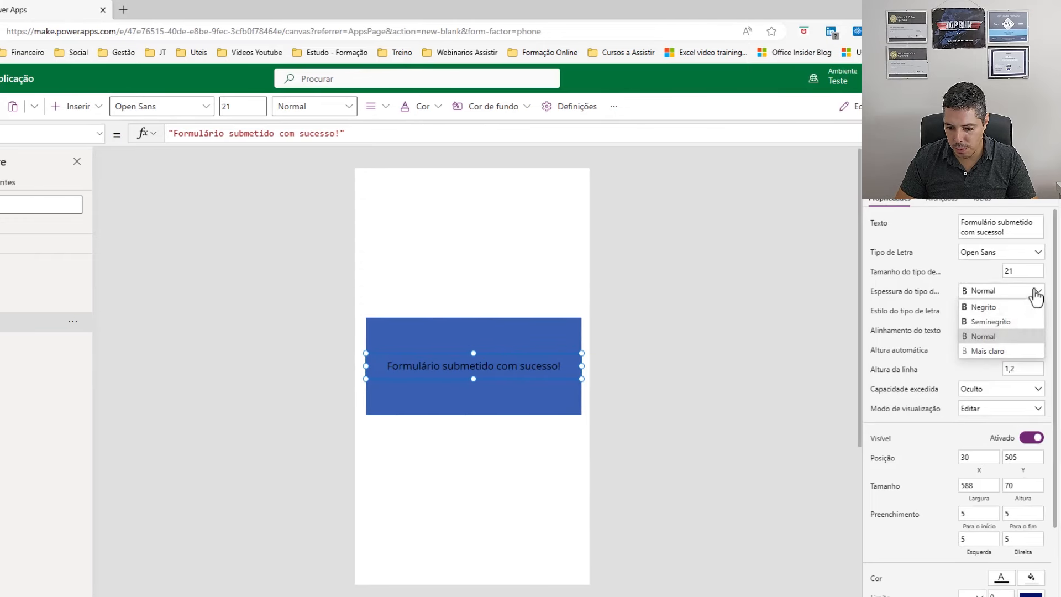
pyautogui.click(997, 305)
pyautogui.click(1034, 271)
pyautogui.doubleClick(1034, 271)
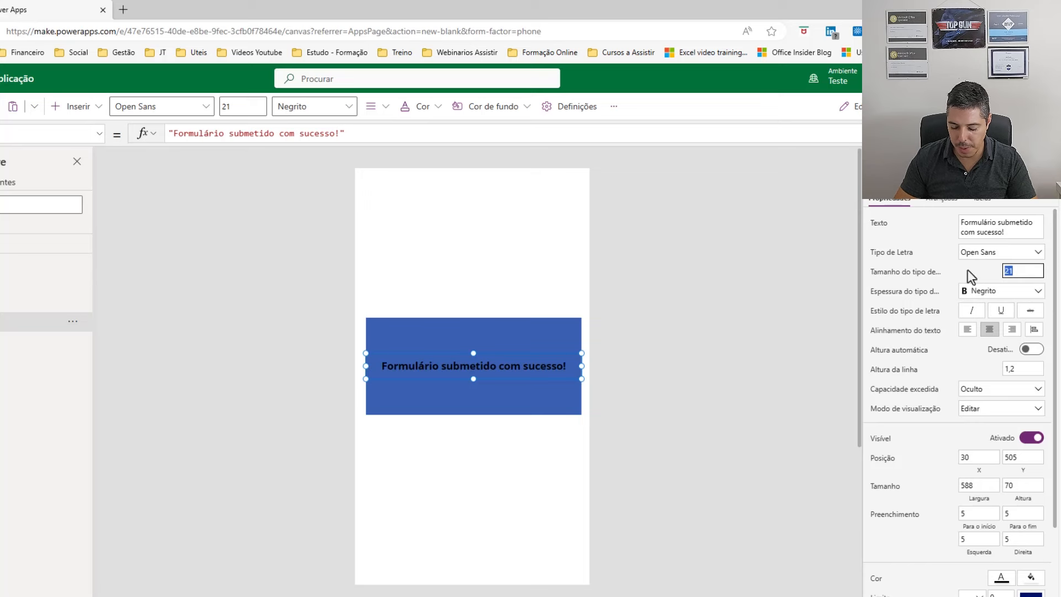
pyautogui.write('25')
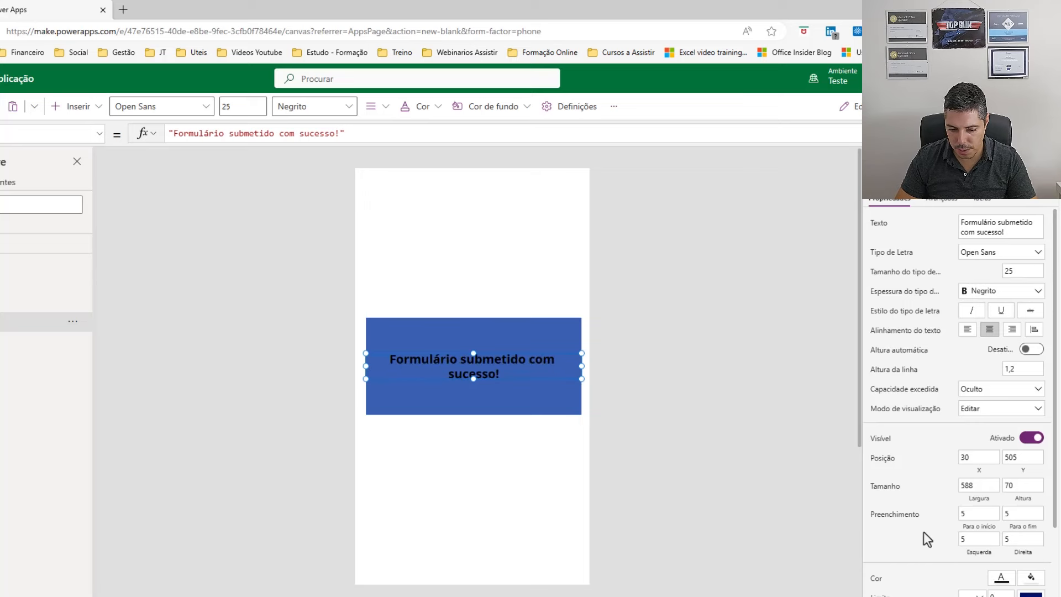
pyautogui.click(1001, 578)
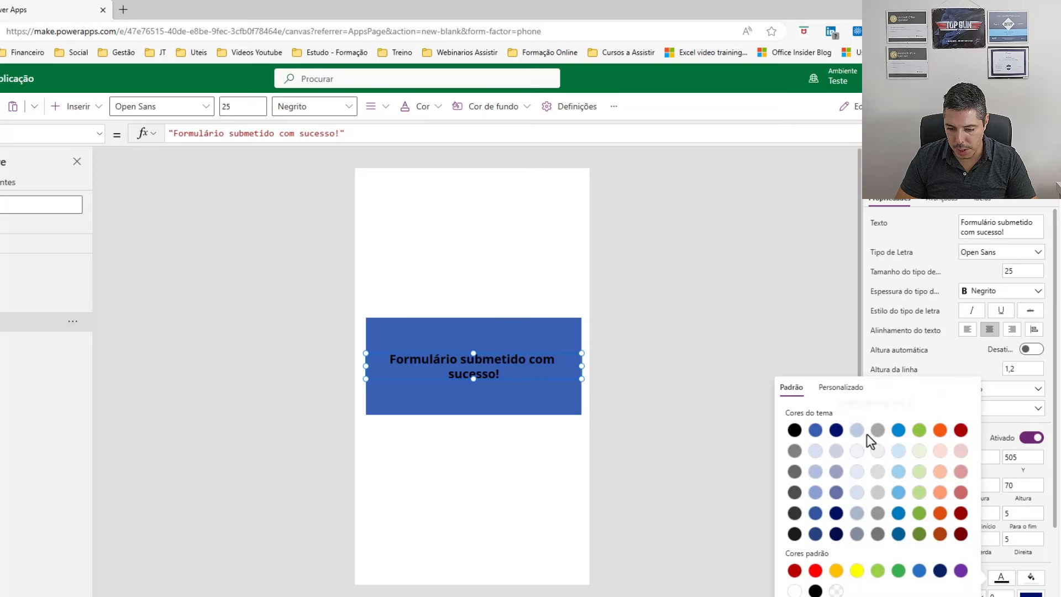
pyautogui.click(855, 451)
pyautogui.click(737, 304)
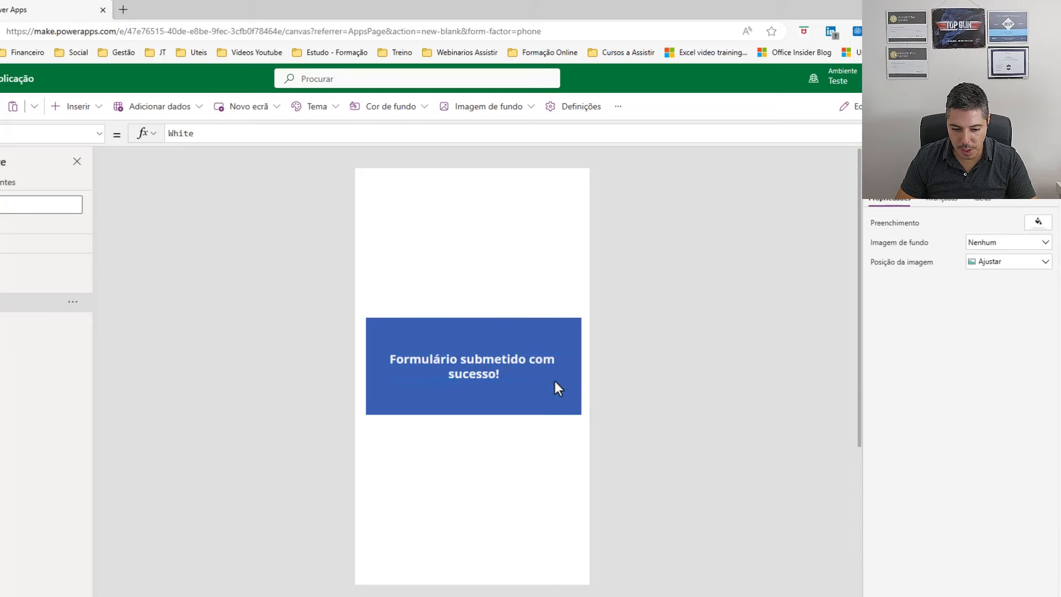
# Return to the scrFormulario form screen.
pyautogui.click(531, 364)
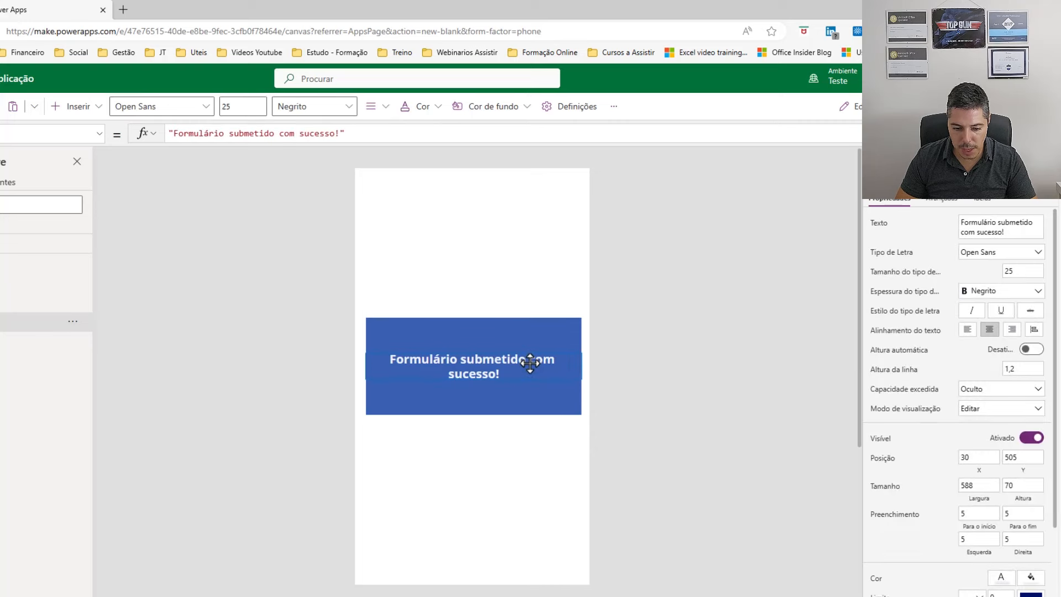
pyautogui.click(671, 387)
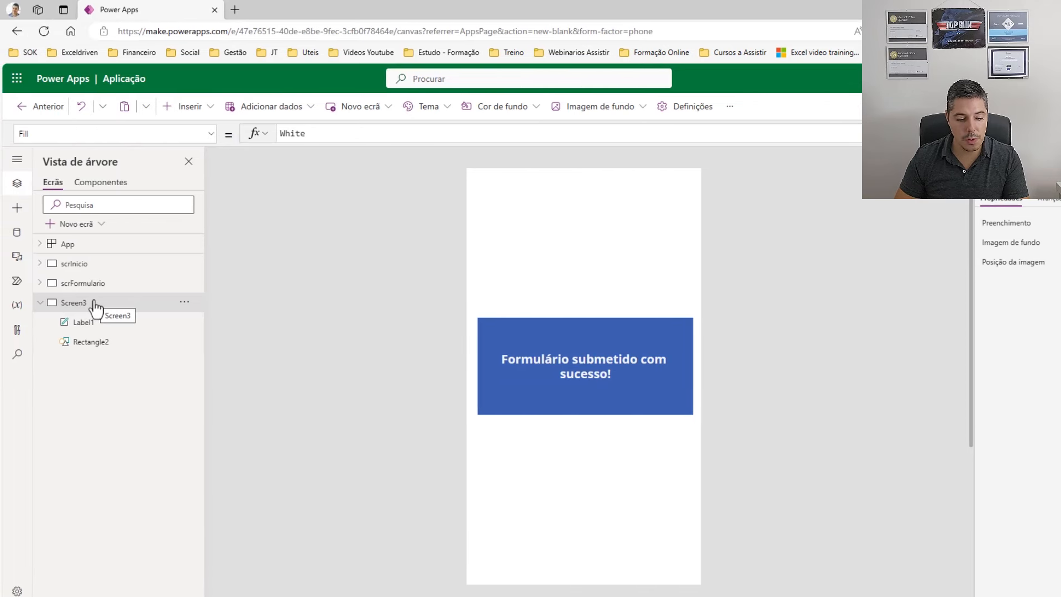
pyautogui.click(95, 287)
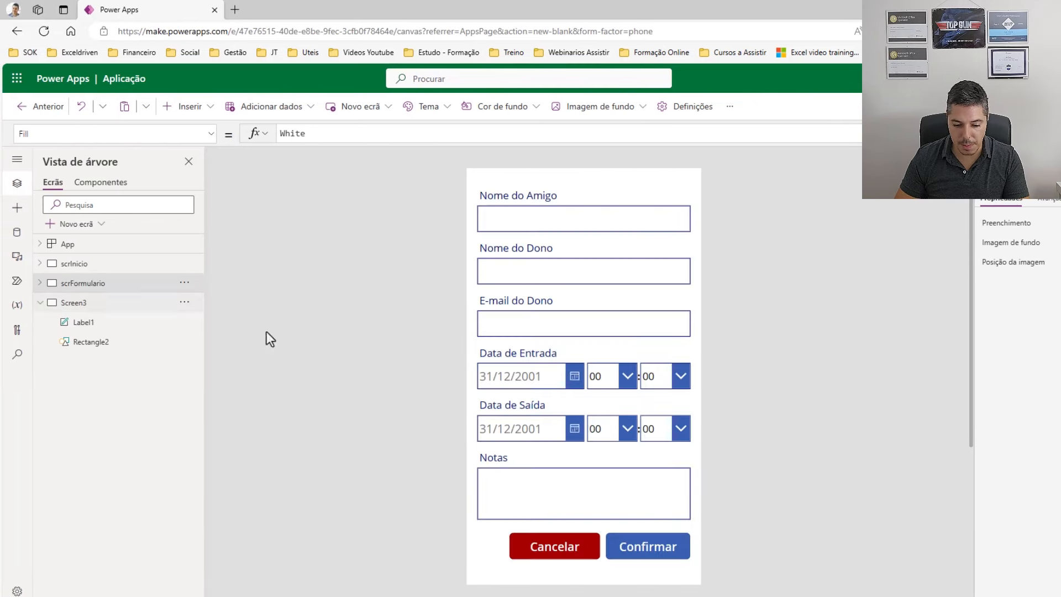
# Extend Confirmar's OnSelect to SubmitForm(frmAgendar) followed by Navigate(Screen3), then show Screen3.
pyautogui.click(645, 556)
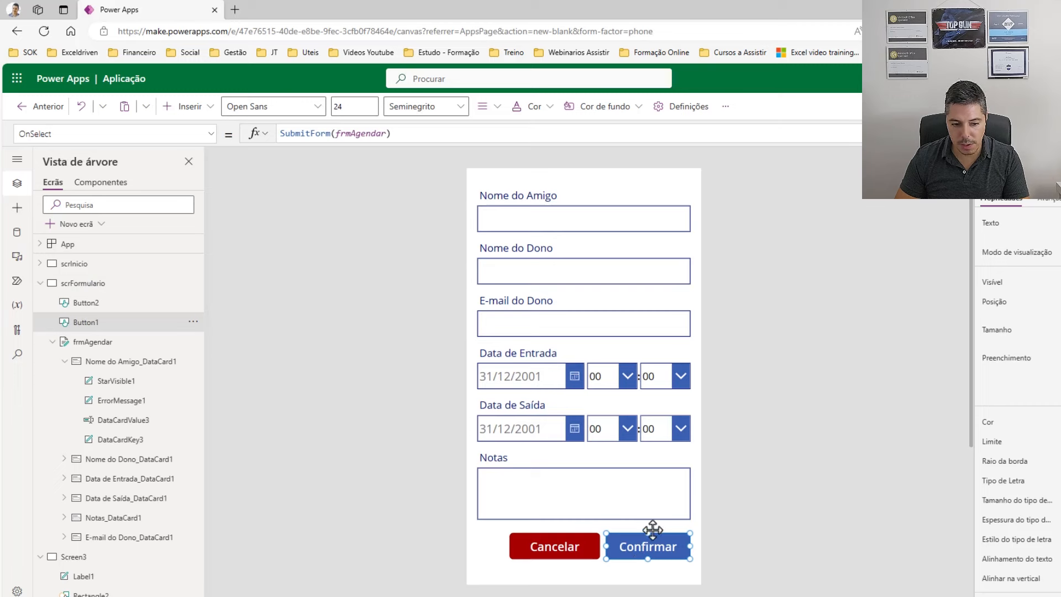
pyautogui.click(422, 134)
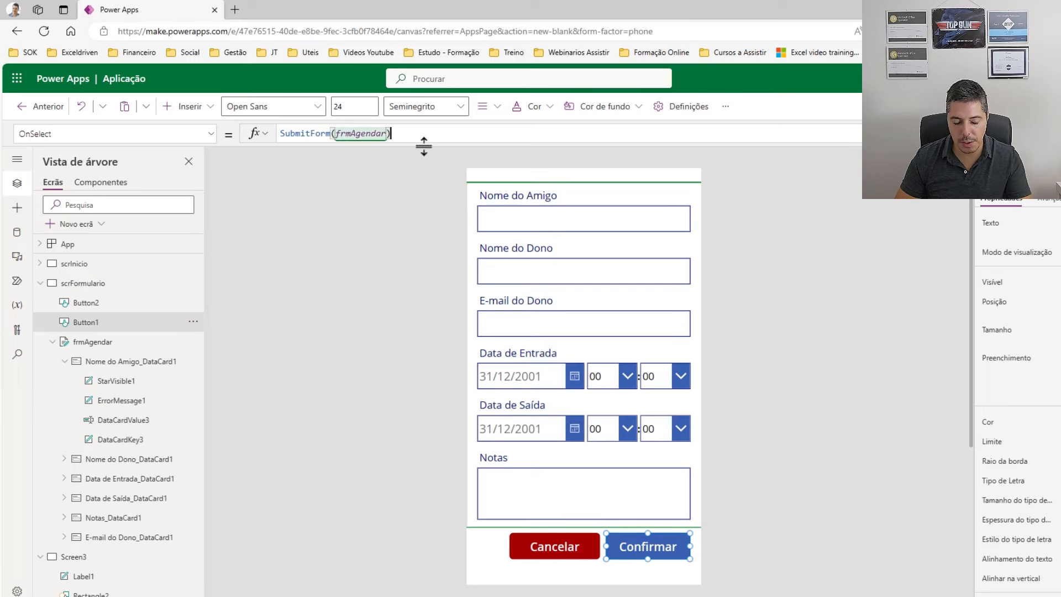
pyautogui.write('/ Na')
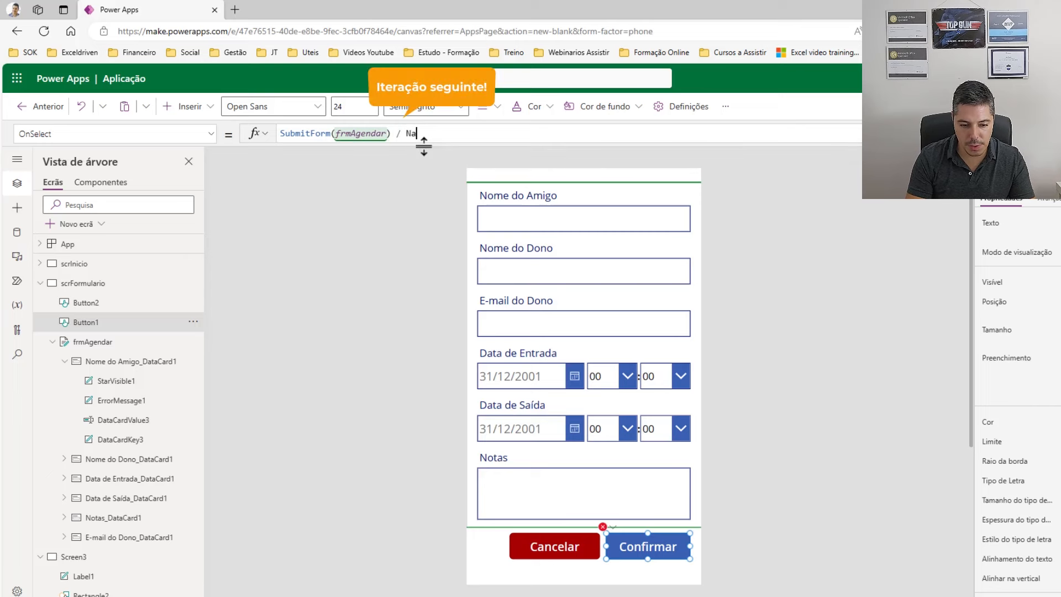
pyautogui.write('vi')
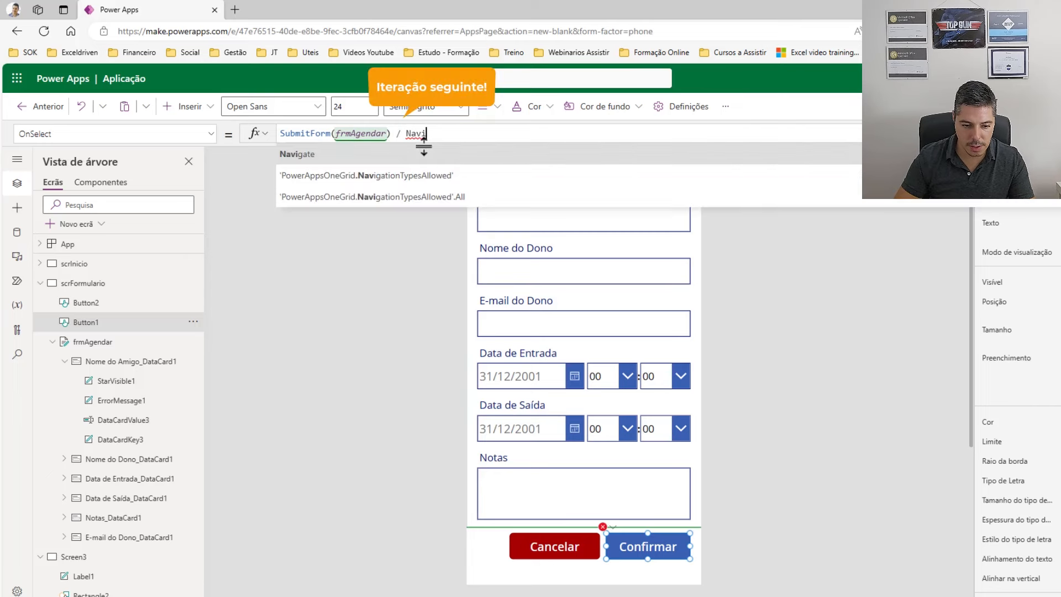
pyautogui.click(328, 161)
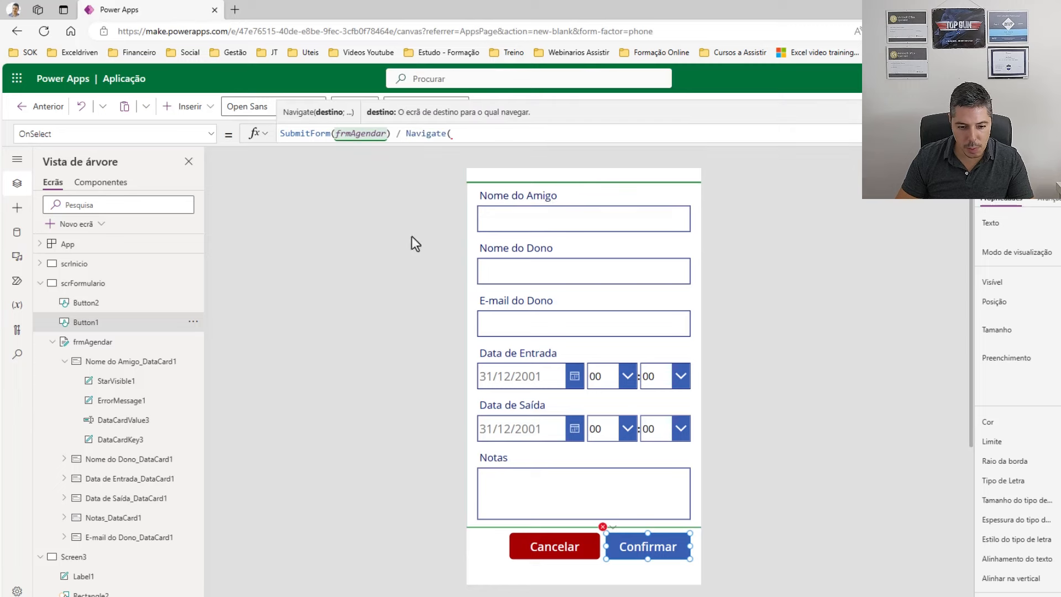
pyautogui.write('scr')
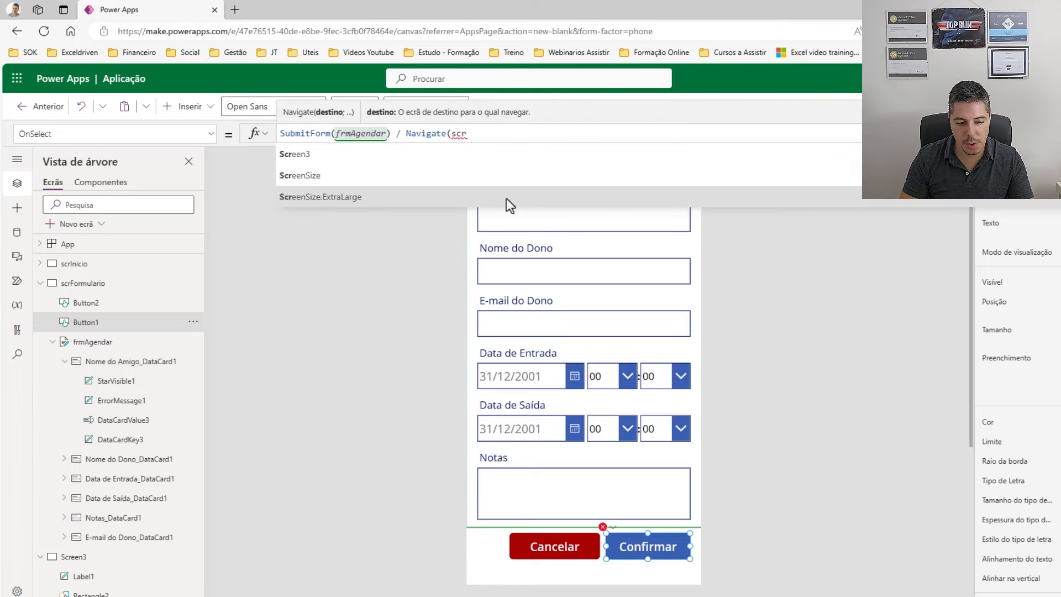
pyautogui.press('Tab')
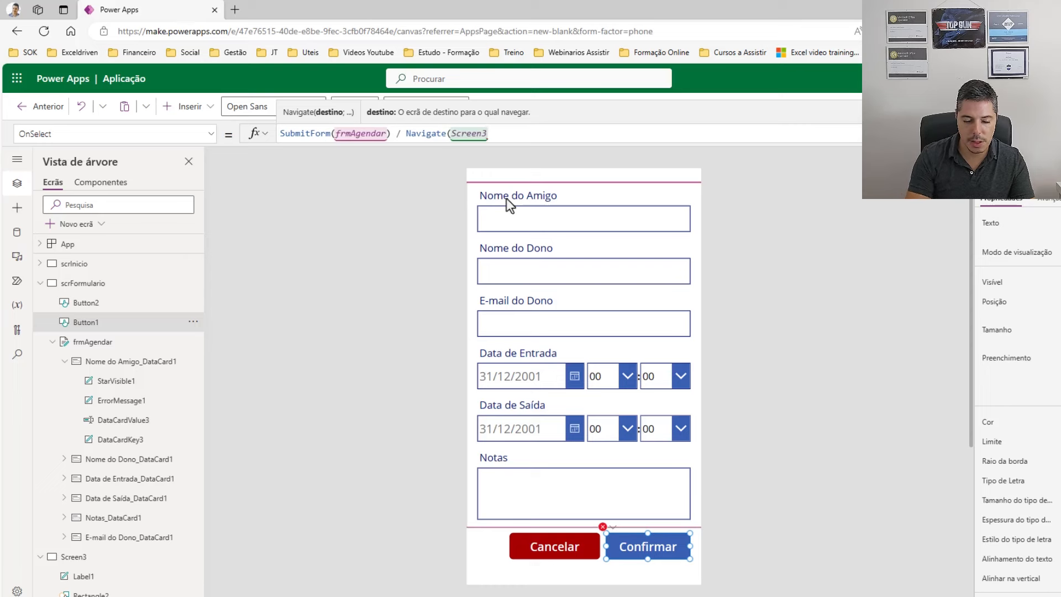
pyautogui.write(')')
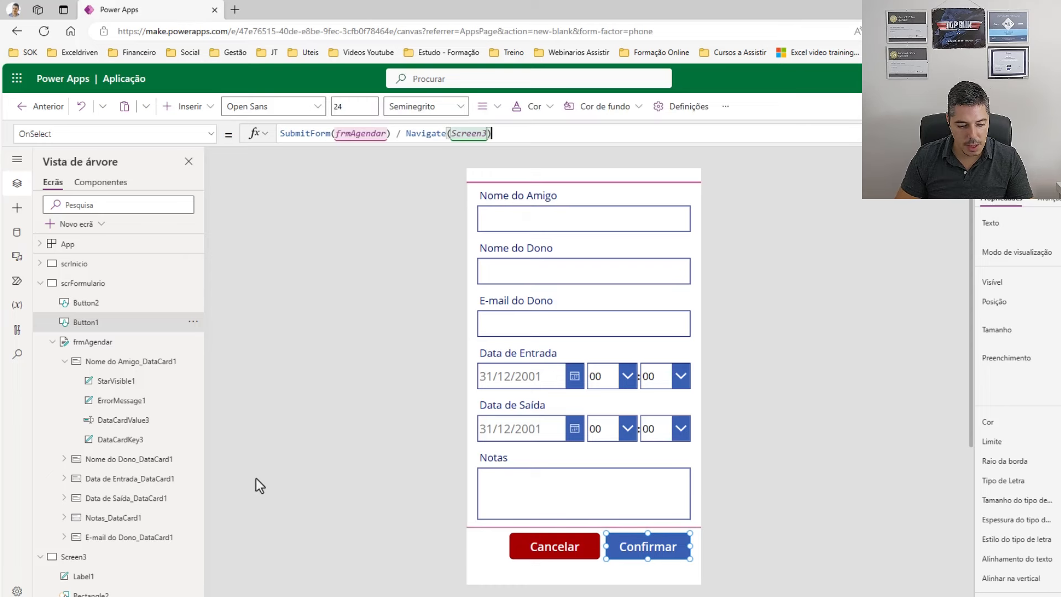
pyautogui.click(101, 558)
# Rename Screen3 to scrConfirmacao and verify Confirmar's formula now navigates to scrConfirmacao.
pyautogui.doubleClick(102, 559)
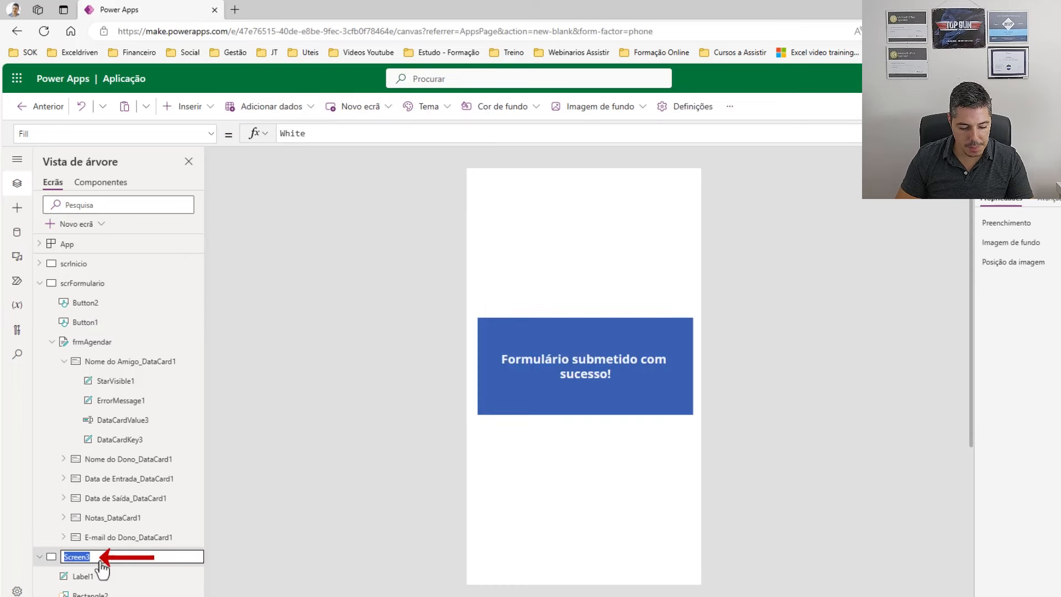
pyautogui.write('scrConfirmacao')
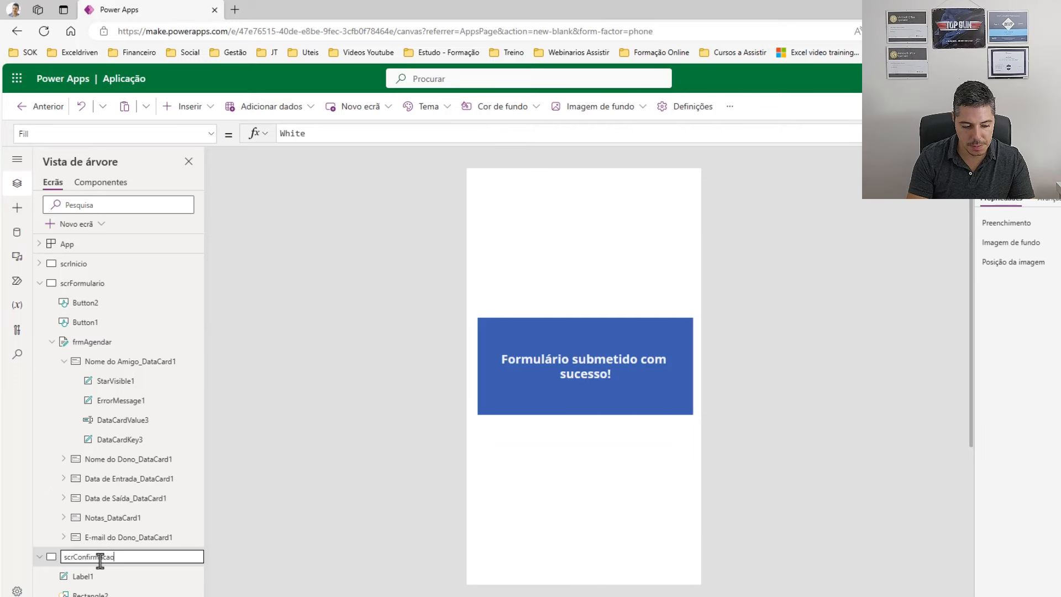
pyautogui.press('Return')
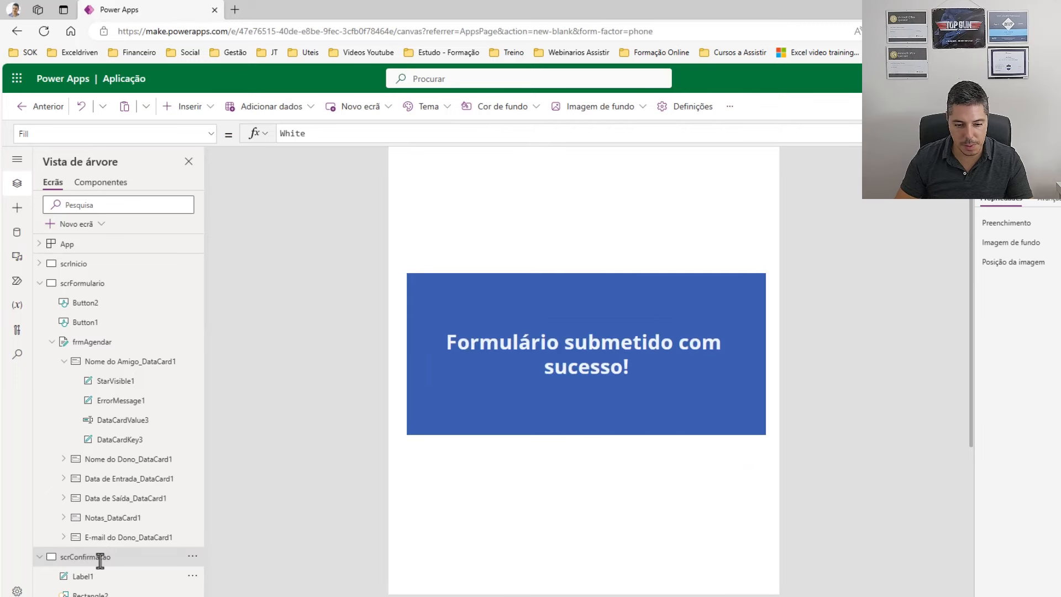
pyautogui.click(106, 342)
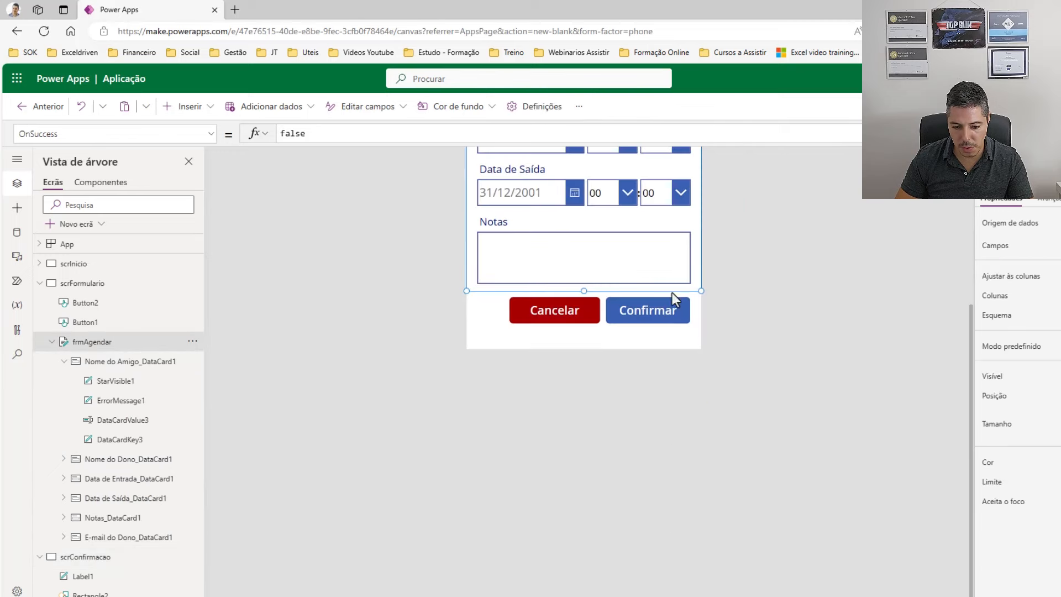
pyautogui.click(659, 317)
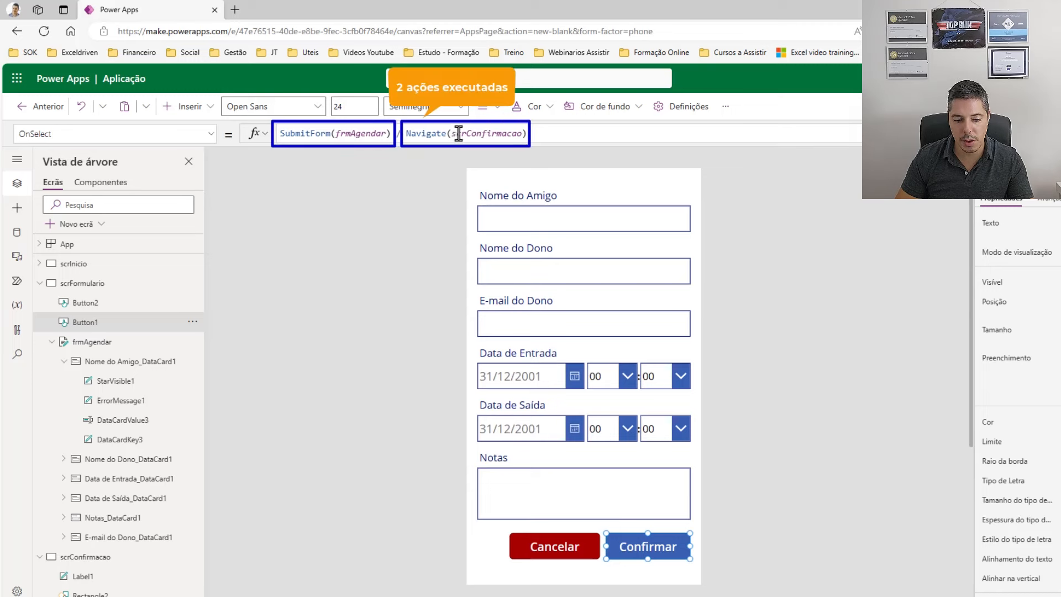
pyautogui.click(79, 562)
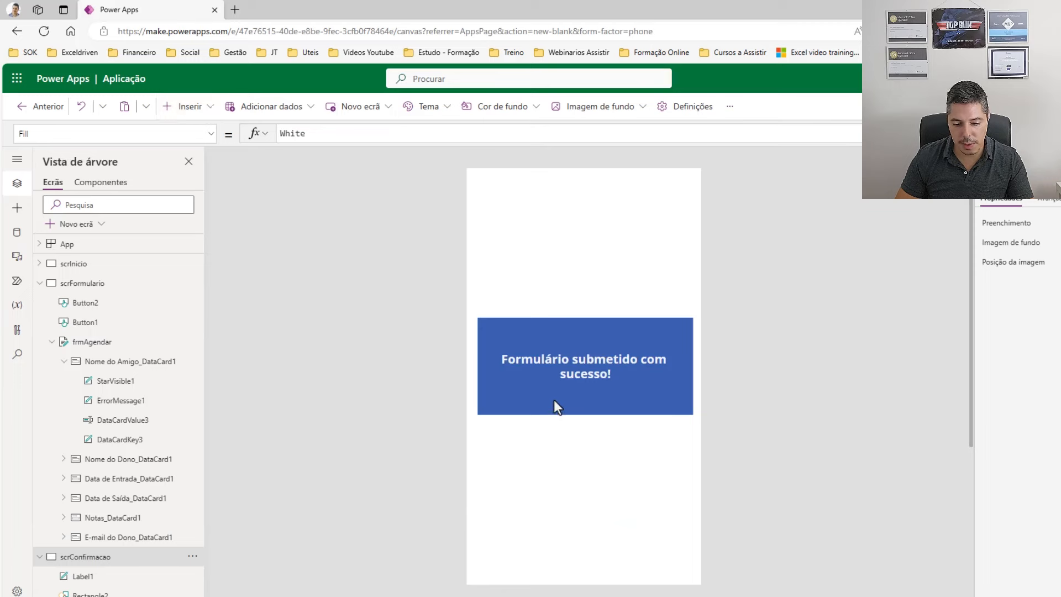
pyautogui.click(205, 110)
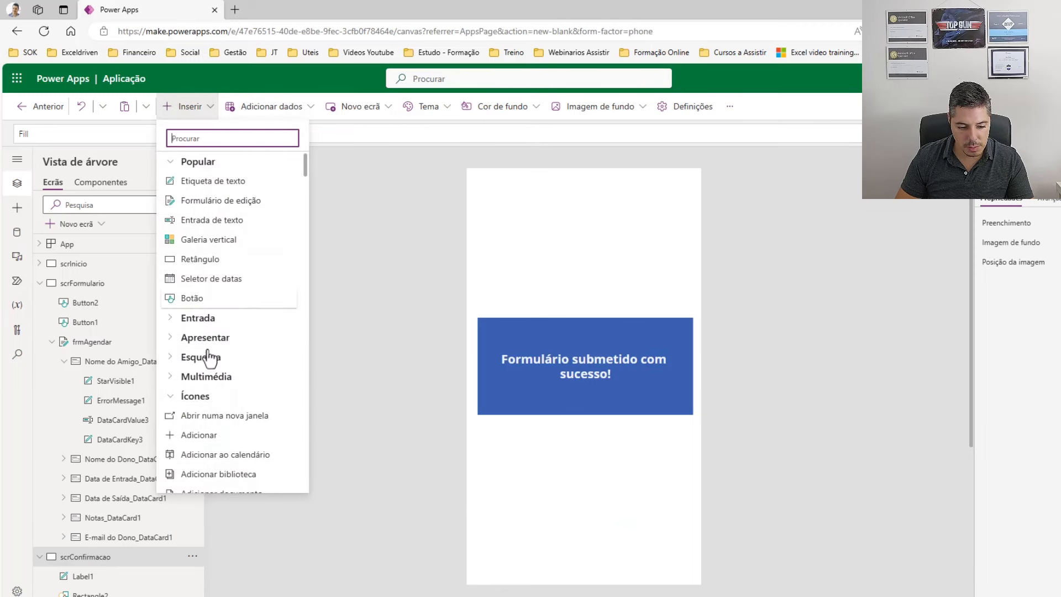
# Insert a back-arrow shape and place it below the blue message on scrConfirmacao.
pyautogui.click(209, 397)
pyautogui.scroll(-3, 211, 402)
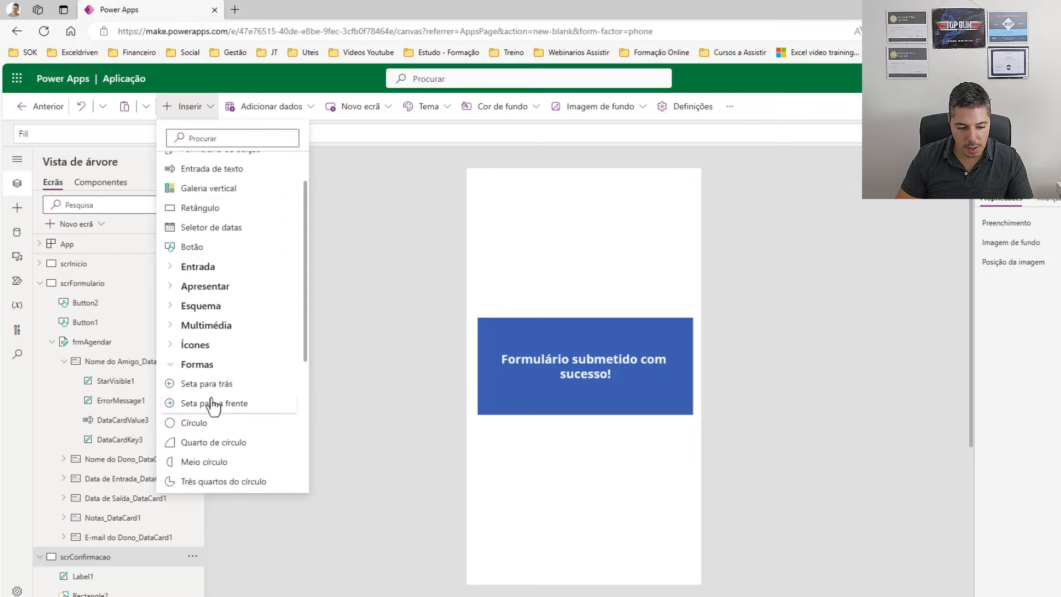
pyautogui.scroll(-3, 215, 403)
pyautogui.scroll(1, 214, 393)
pyautogui.scroll(-1, 216, 396)
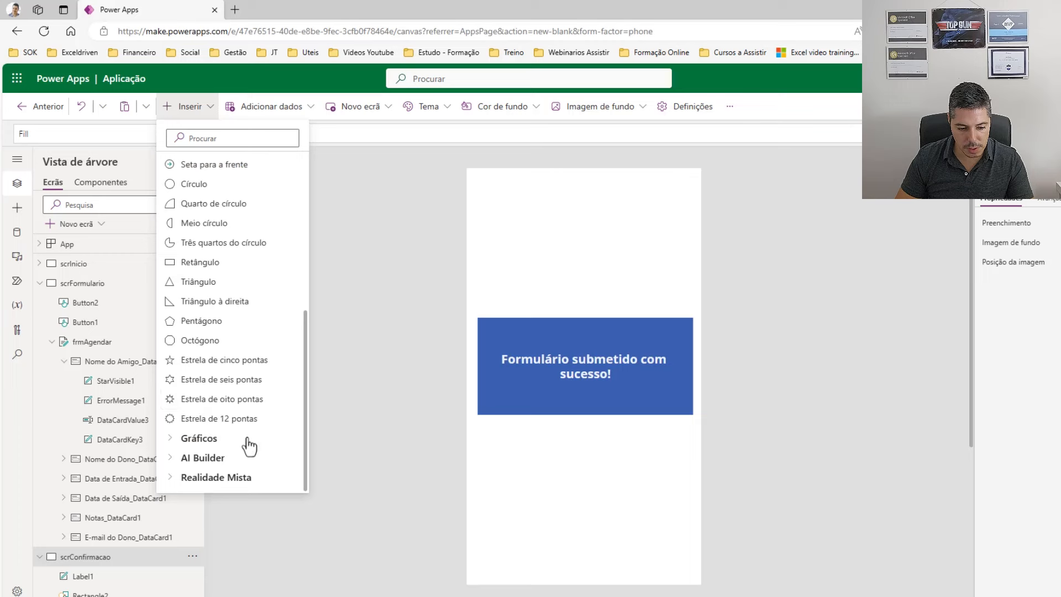
pyautogui.scroll(3, 248, 445)
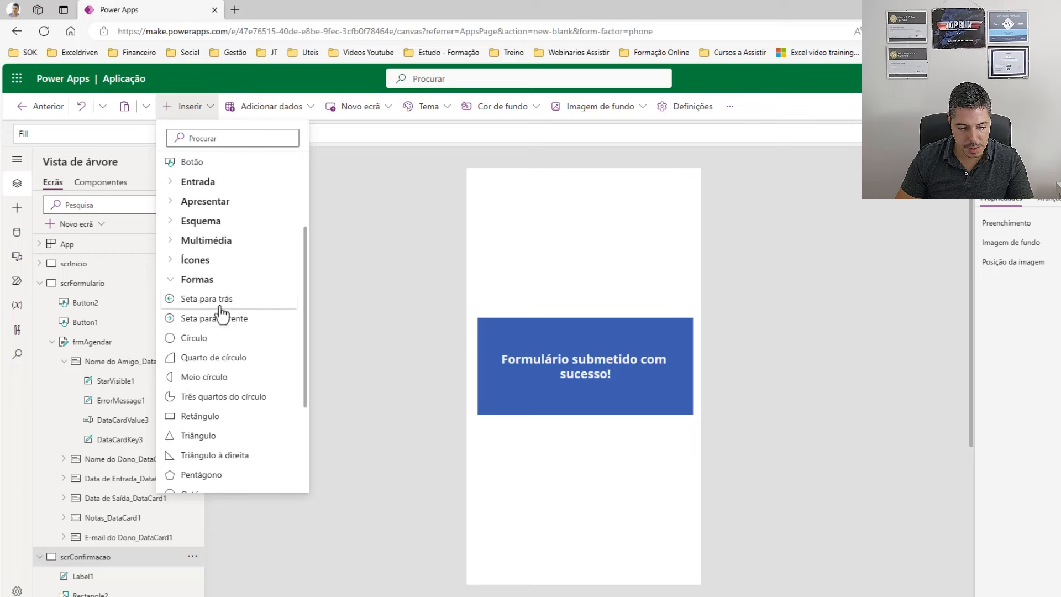
pyautogui.click(222, 318)
pyautogui.moveTo(498, 201); pyautogui.dragTo(674, 443)
# Set the arrow's OnSelect formula to Navigate(scrInicio).
pyautogui.moveTo(316, 138); pyautogui.dragTo(244, 130)
pyautogui.write('Nave')
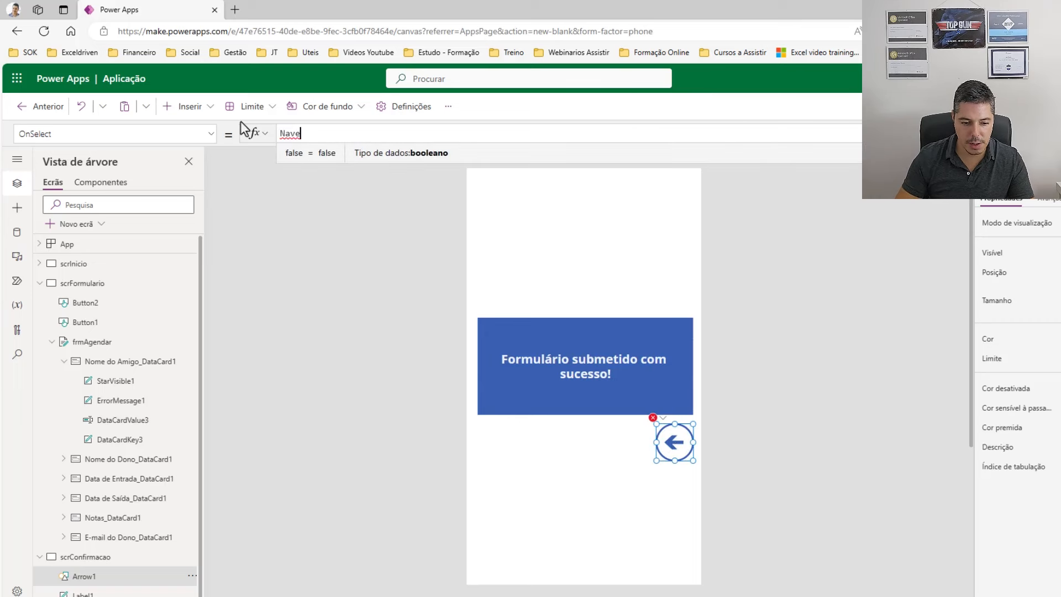
pyautogui.press('BackSpace')
pyautogui.write('i')
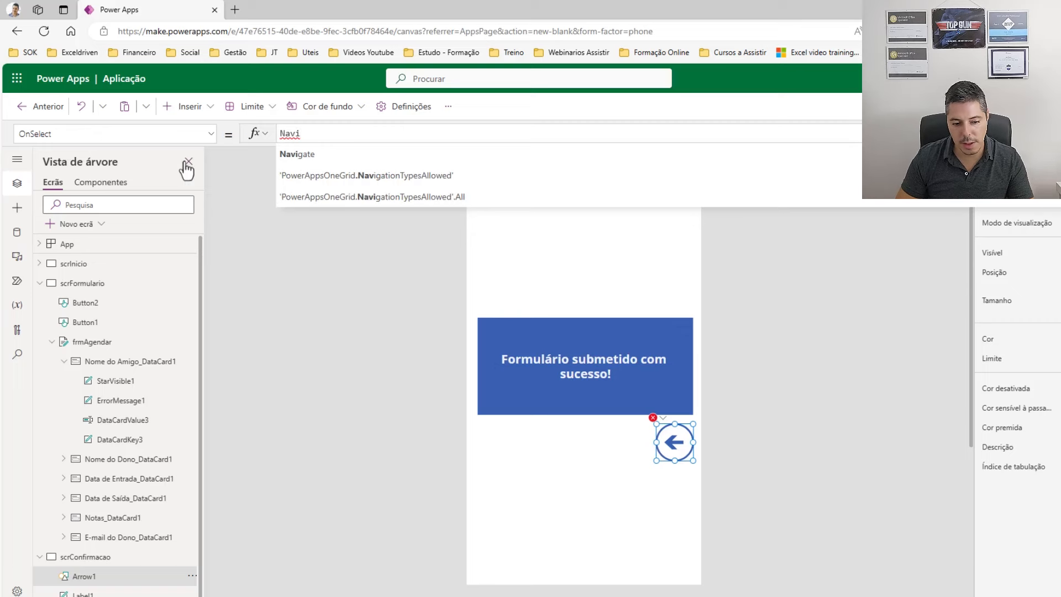
pyautogui.click(287, 157)
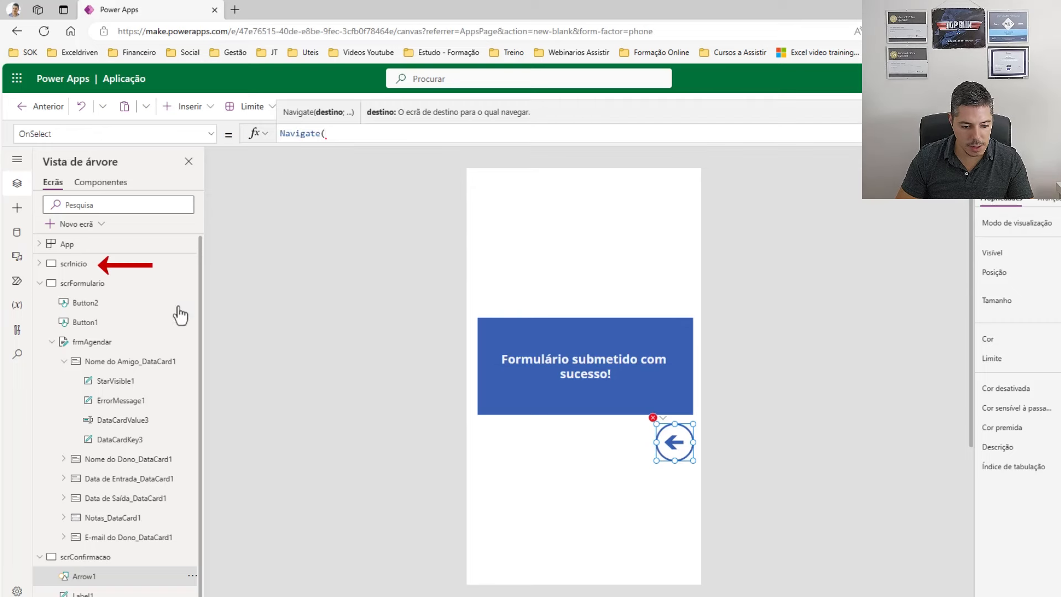
pyautogui.write('scr')
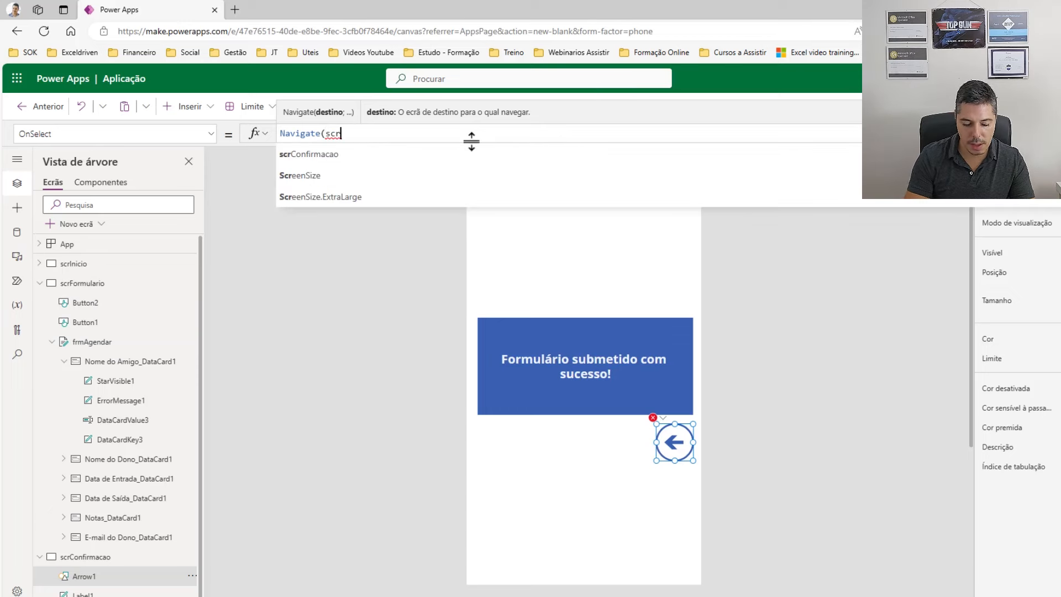
pyautogui.write('Ini')
pyautogui.click(308, 156)
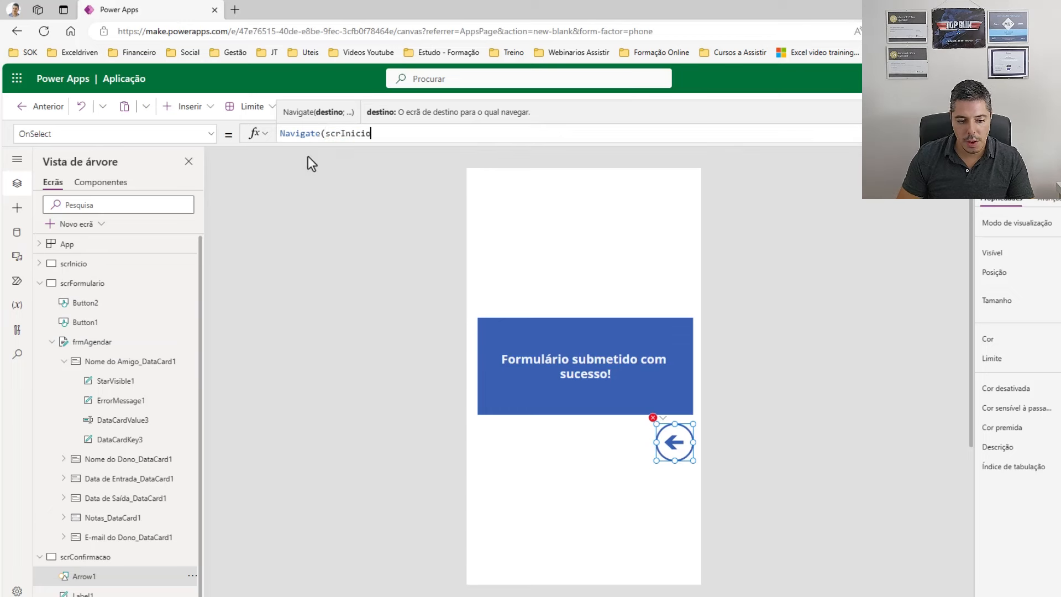
pyautogui.click(794, 380)
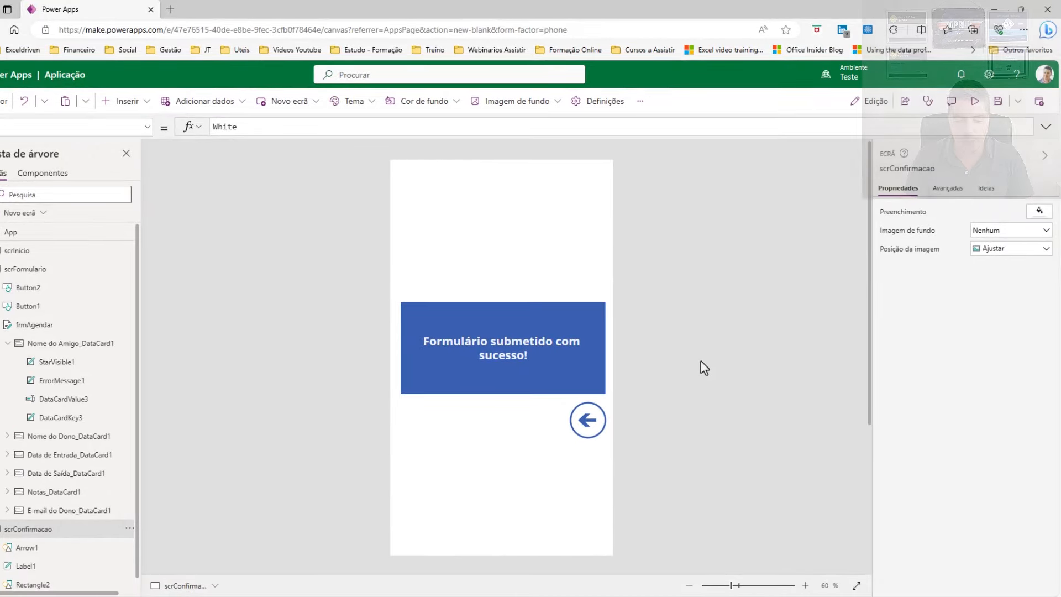
# Save the app under the name 'Agendar Hotel', then start the preview.
pyautogui.click(998, 101)
pyautogui.moveTo(417, 347); pyautogui.dragTo(275, 350)
pyautogui.write('Agendar ')
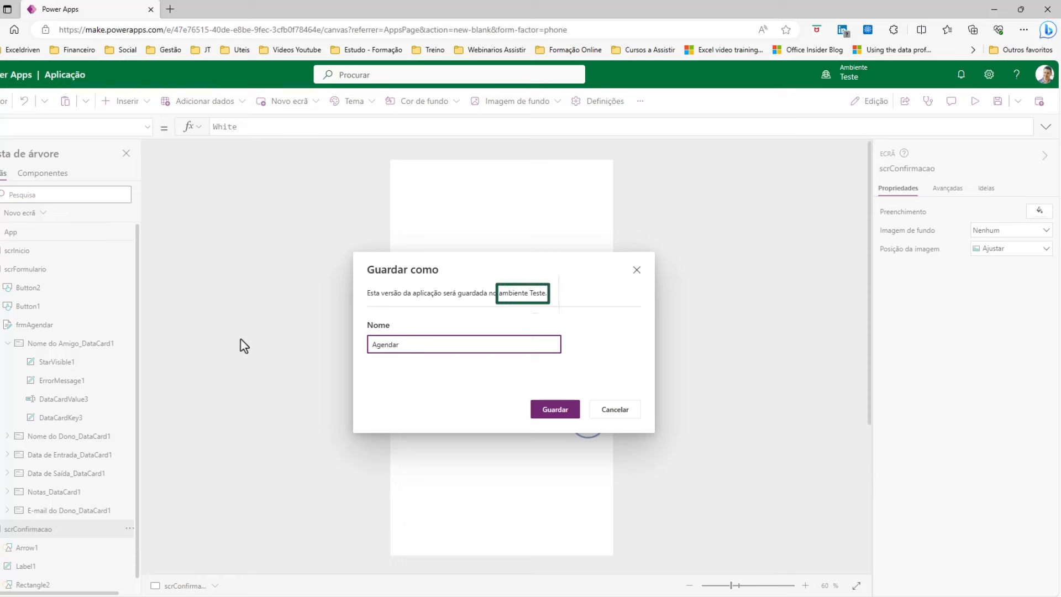
pyautogui.write('Hor')
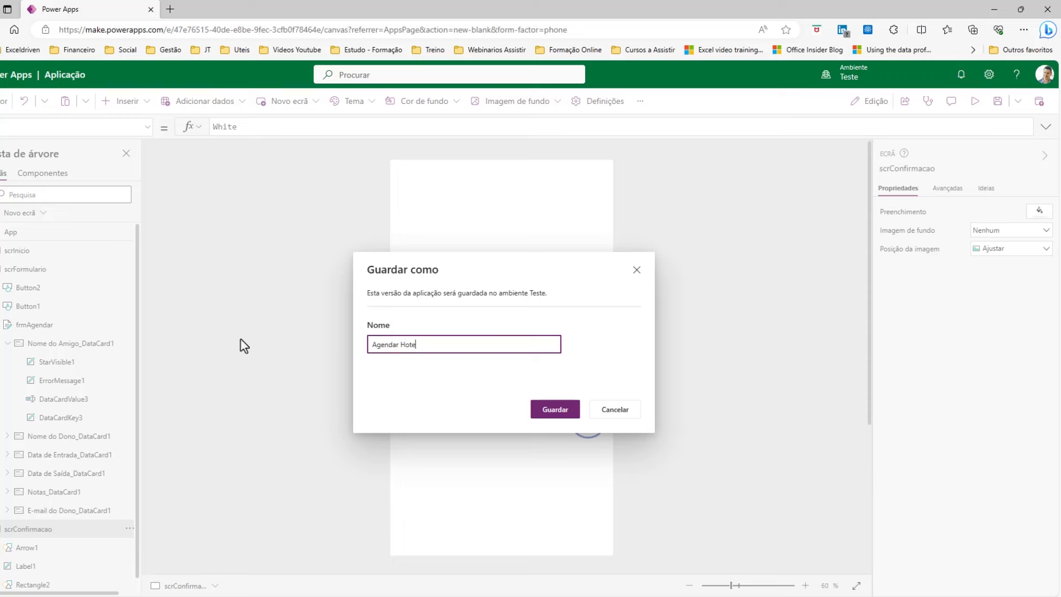
pyautogui.click(543, 412)
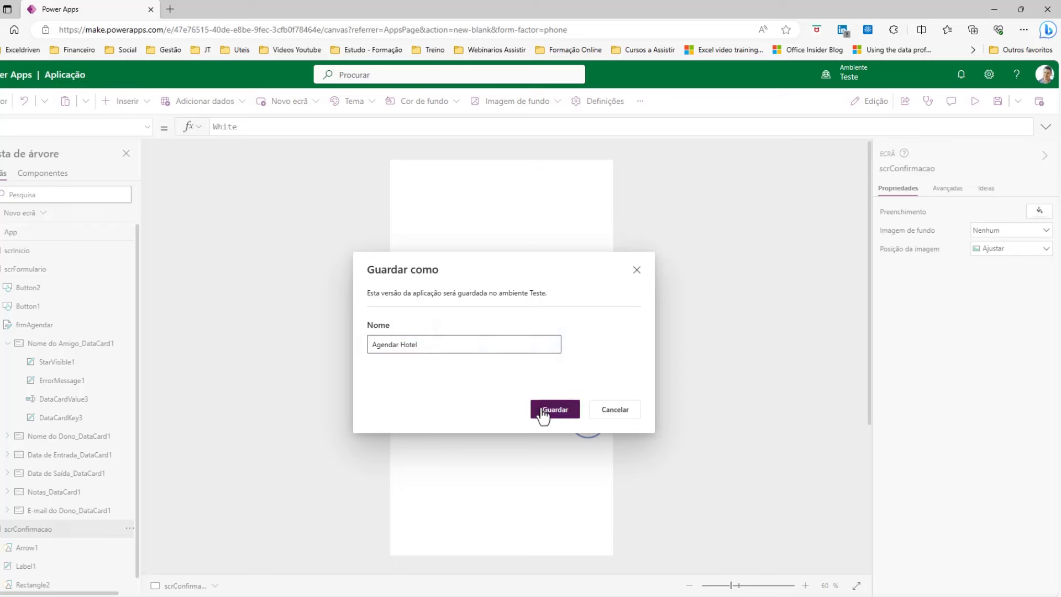
pyautogui.click(975, 103)
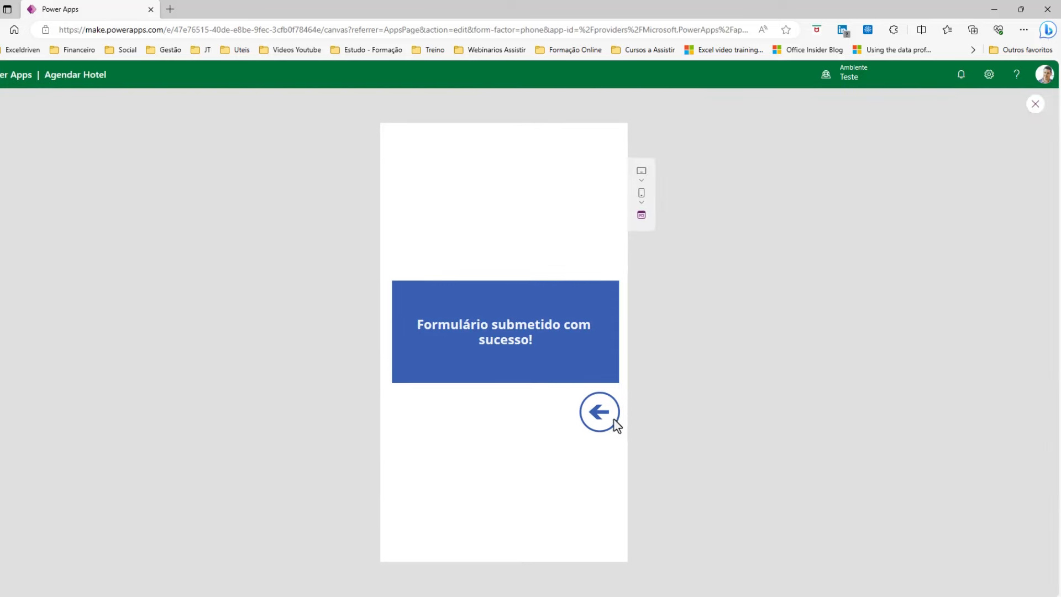
# Go from the success screen to the booking form, try entering both names, then clear the form.
pyautogui.click(600, 411)
pyautogui.click(499, 318)
pyautogui.click(443, 178)
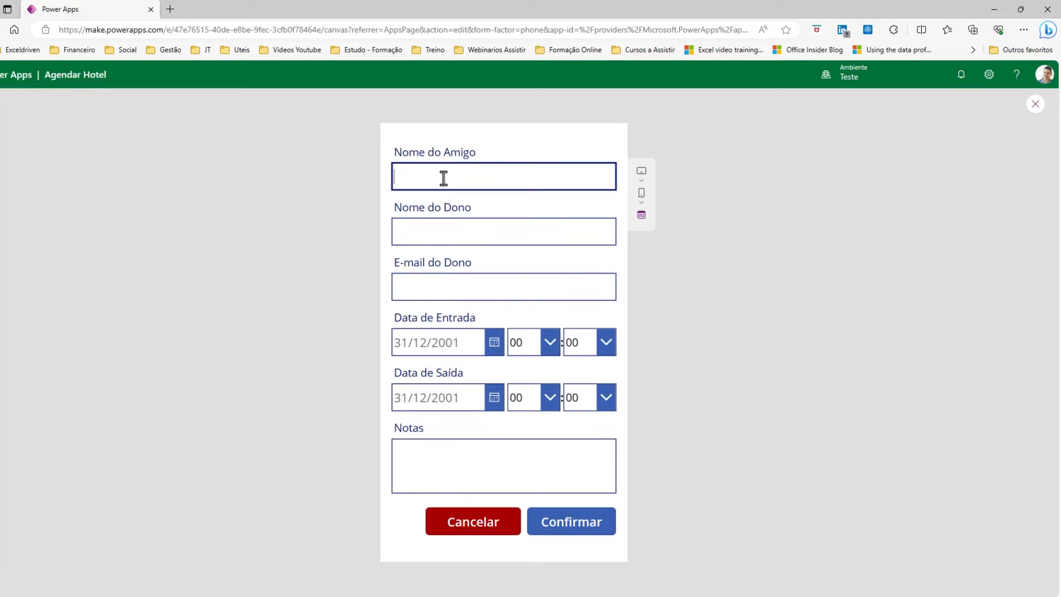
pyautogui.write('Jota')
pyautogui.press('Tab')
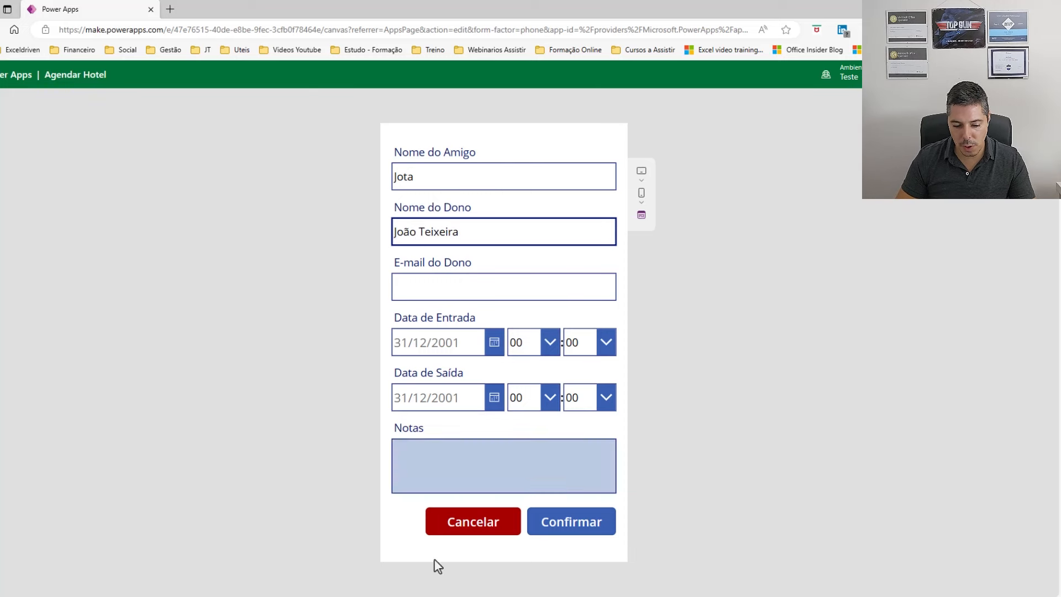
pyautogui.click(457, 529)
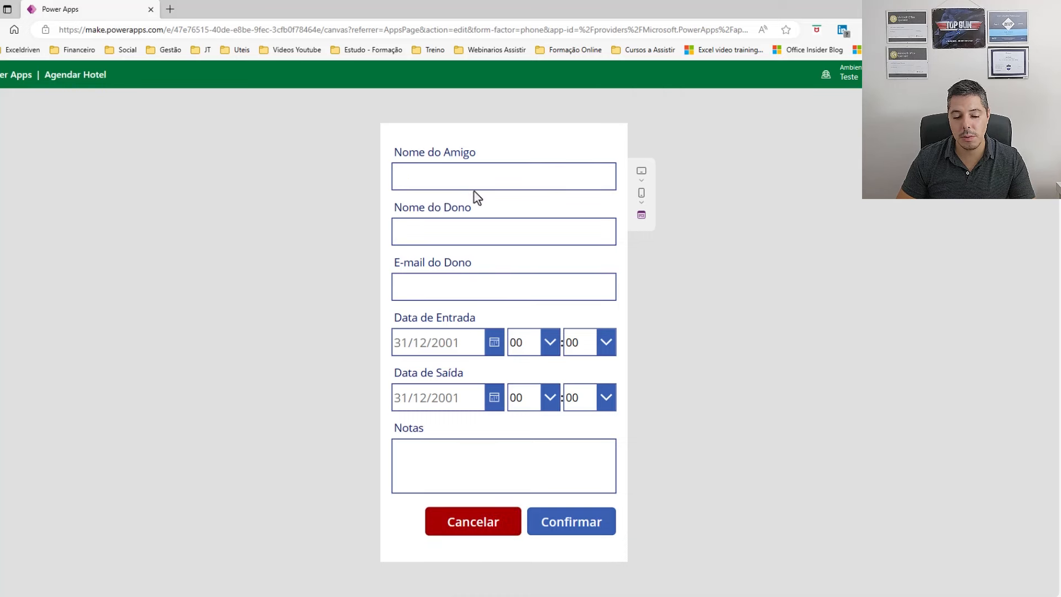
# Re-enter the friend's name, the owner's full name and the owner's e-mail address.
pyautogui.click(466, 177)
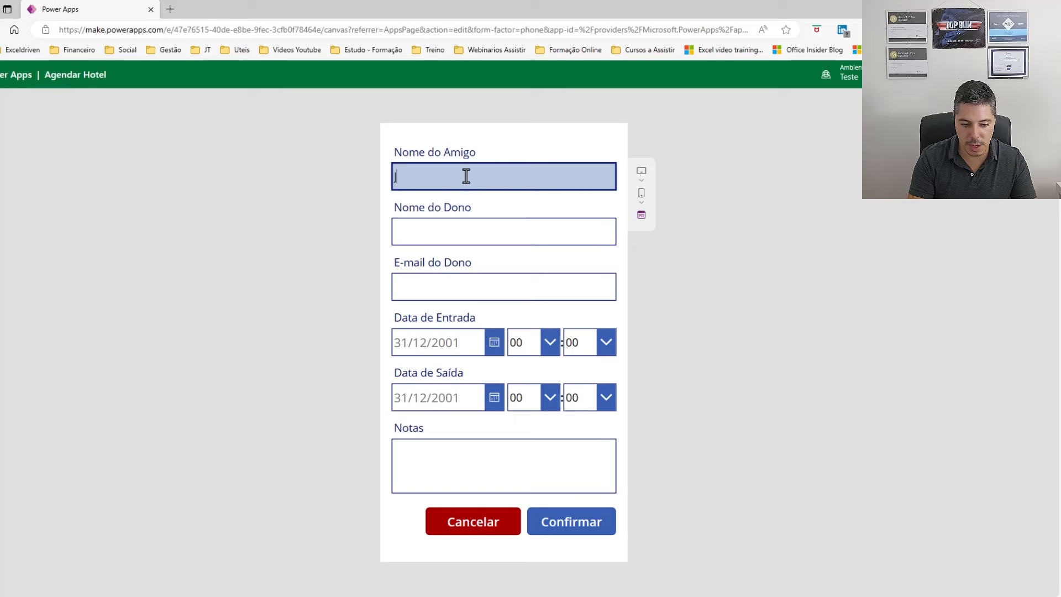
pyautogui.write('a')
pyautogui.press('Tab')
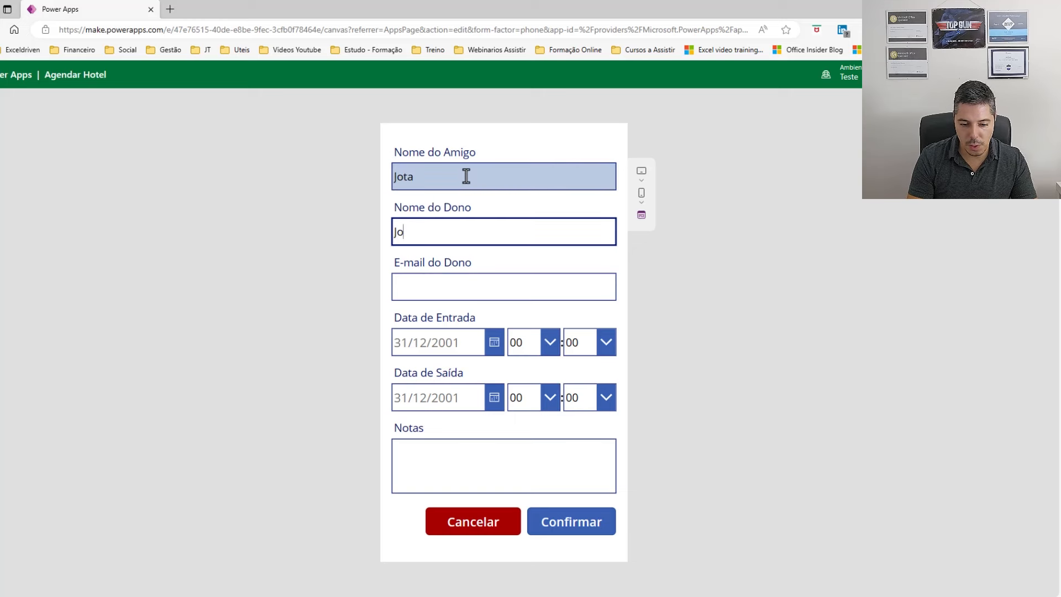
pyautogui.press('Tab')
pyautogui.click(473, 284)
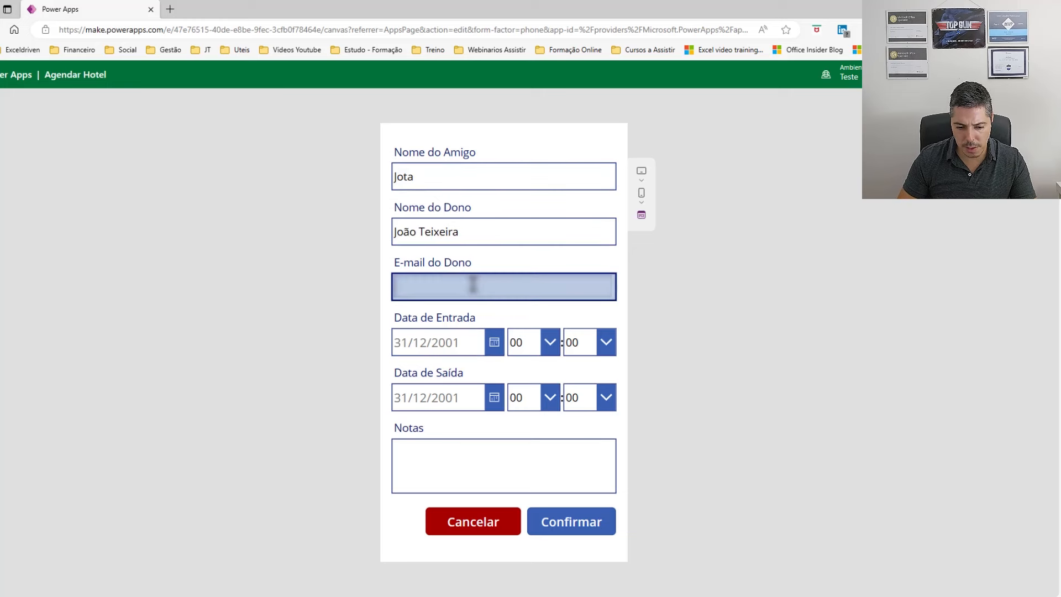
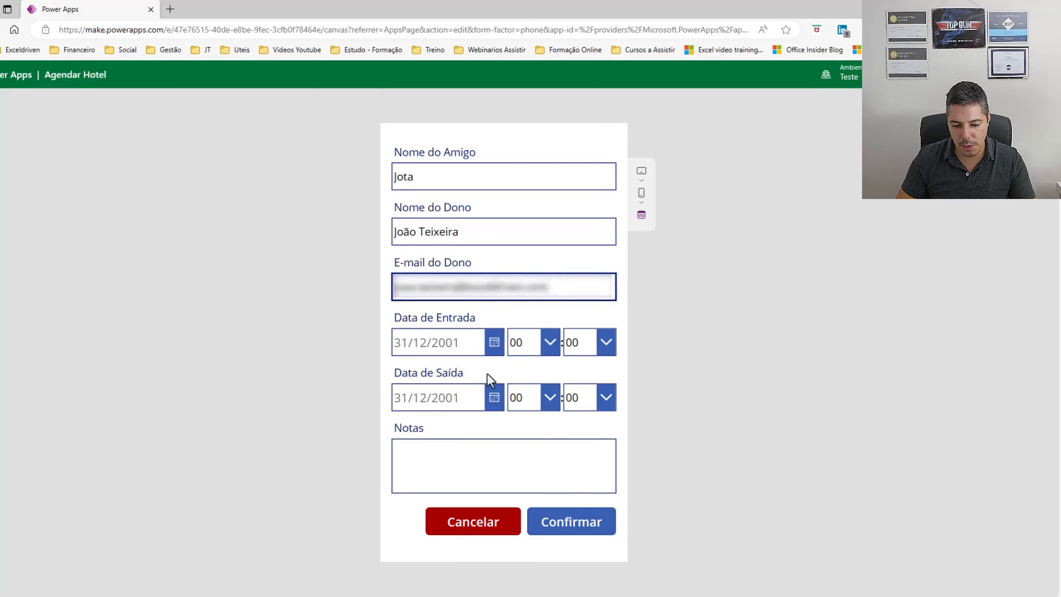
# Set the entry date to 22/10/2023 with entry hour 11:00.
pyautogui.click(492, 349)
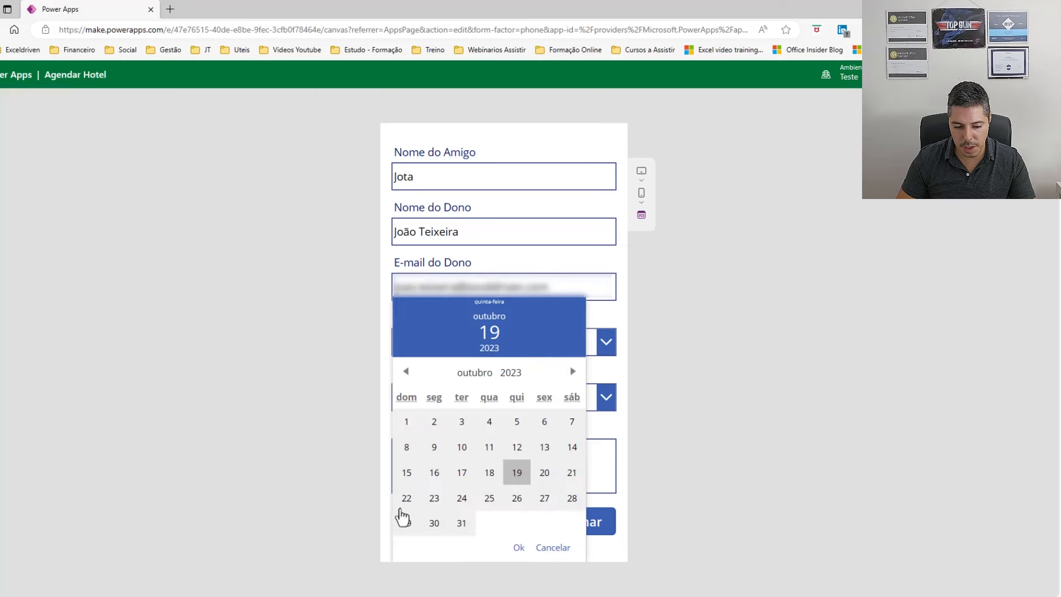
pyautogui.click(405, 503)
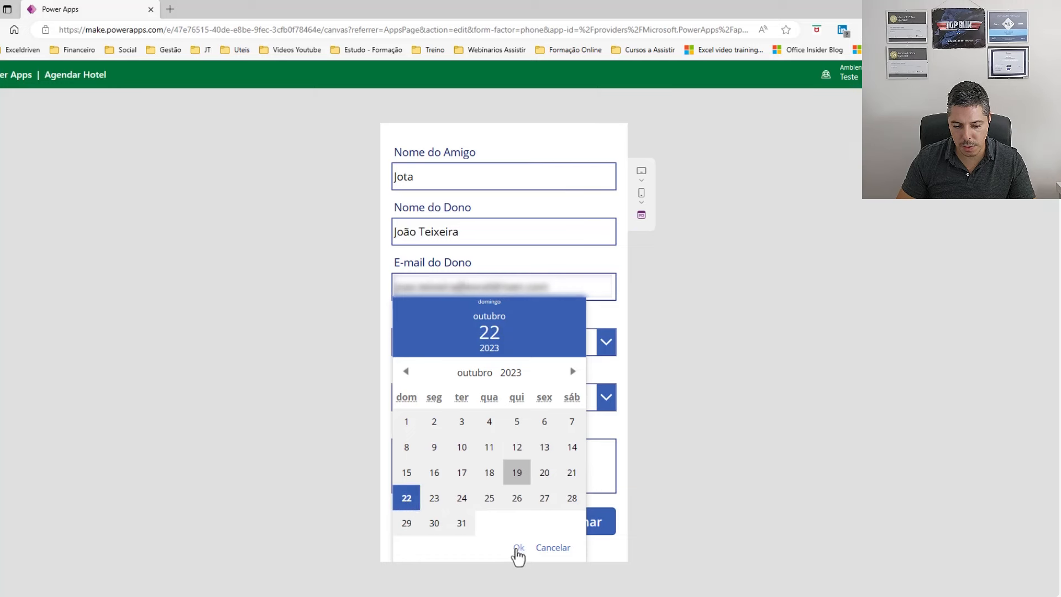
pyautogui.click(518, 548)
pyautogui.click(555, 338)
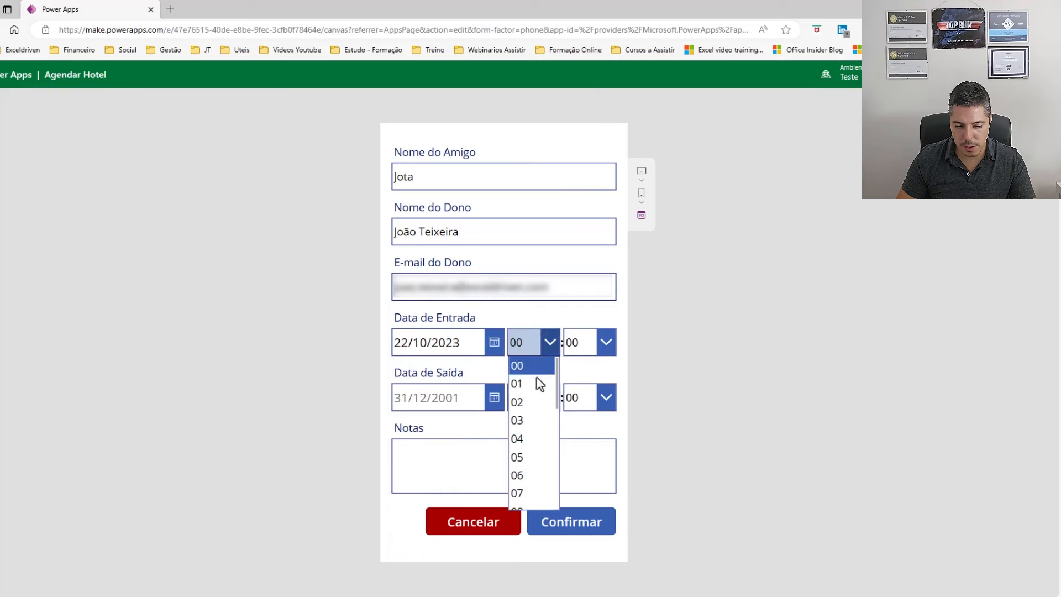
pyautogui.click(525, 458)
pyautogui.click(550, 343)
pyautogui.scroll(-3, 542, 421)
pyautogui.click(535, 431)
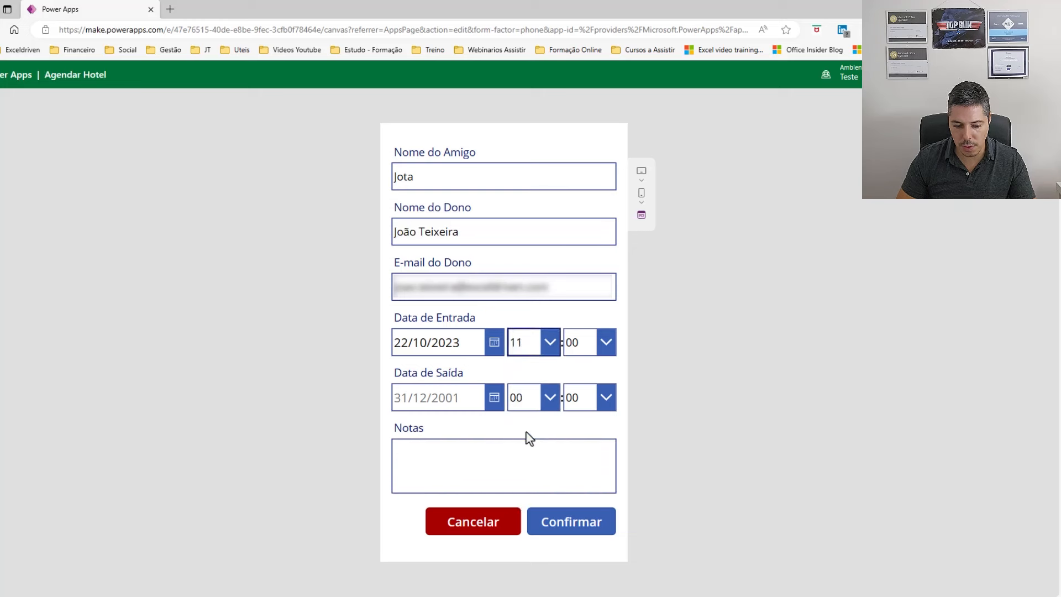
# Set the exit to 23/10/2023 at 18:00, add the medication note, and submit the booking.
pyautogui.click(494, 397)
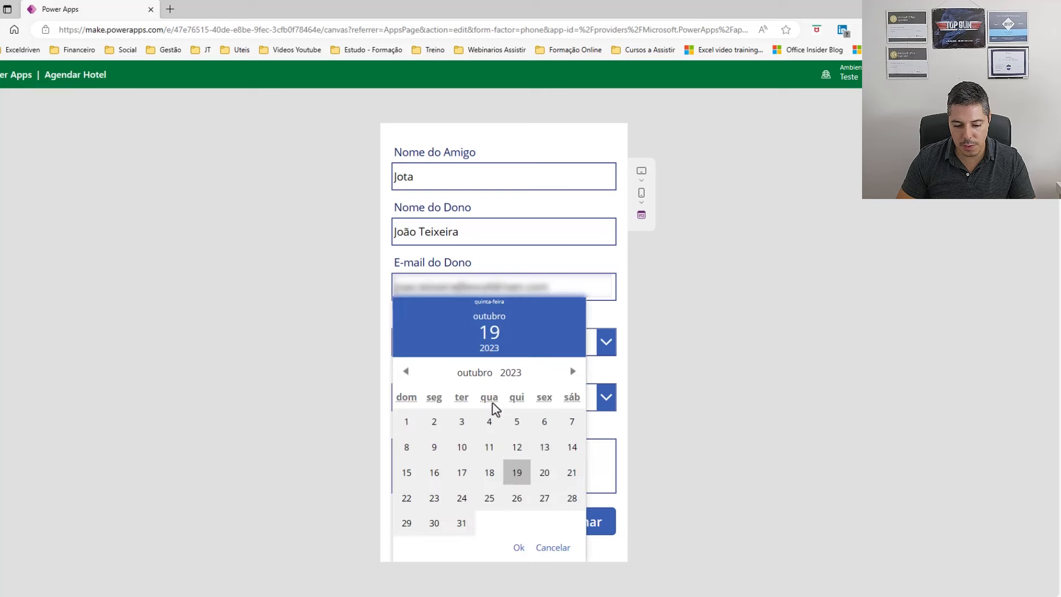
pyautogui.click(434, 499)
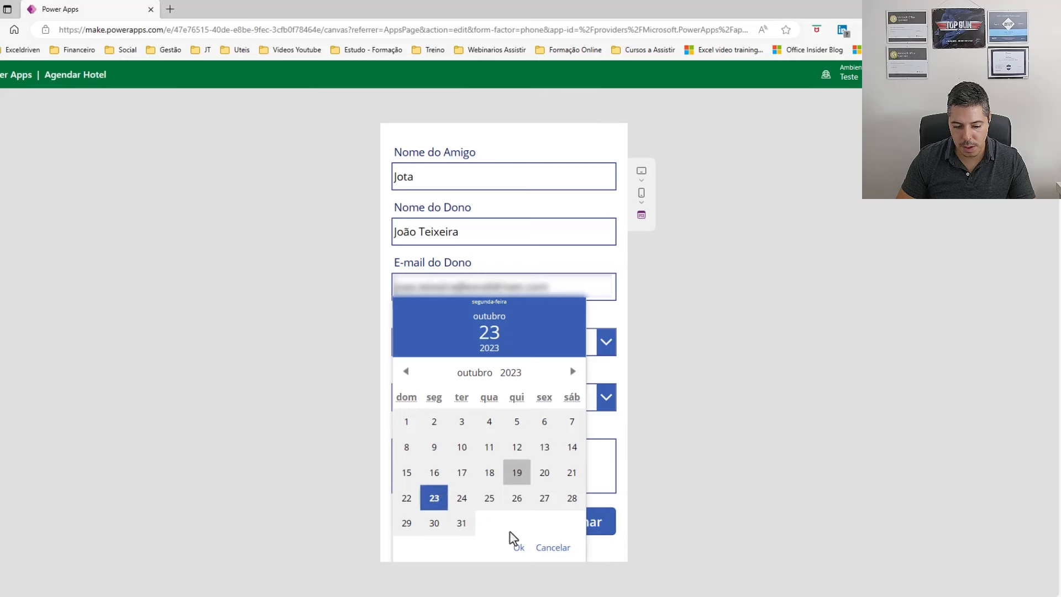
pyautogui.click(518, 546)
pyautogui.click(550, 398)
pyautogui.scroll(-2, 532, 376)
pyautogui.scroll(-2, 532, 376)
pyautogui.click(532, 363)
pyautogui.click(457, 452)
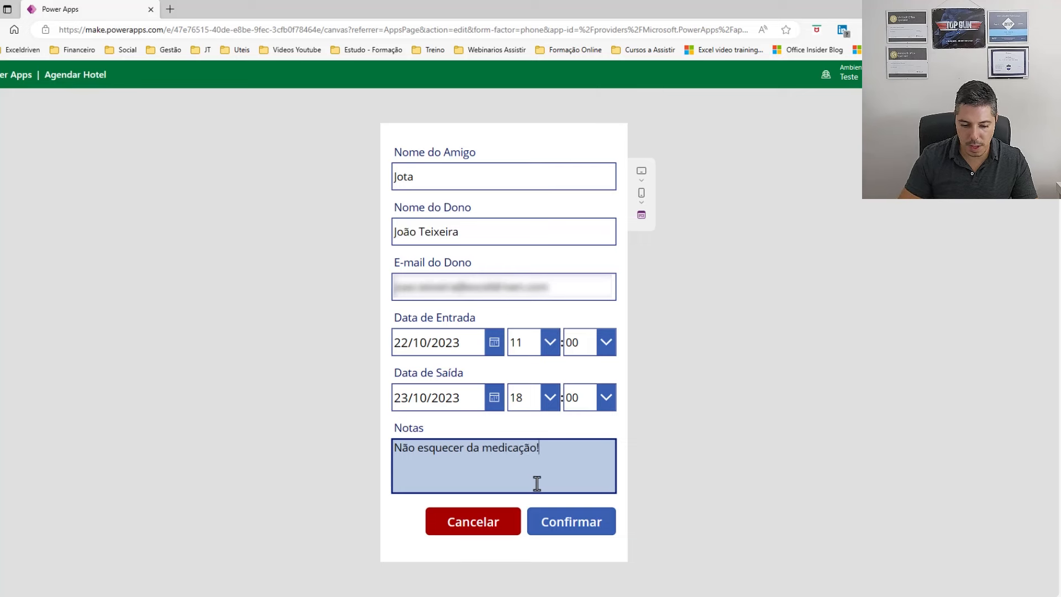
pyautogui.click(573, 522)
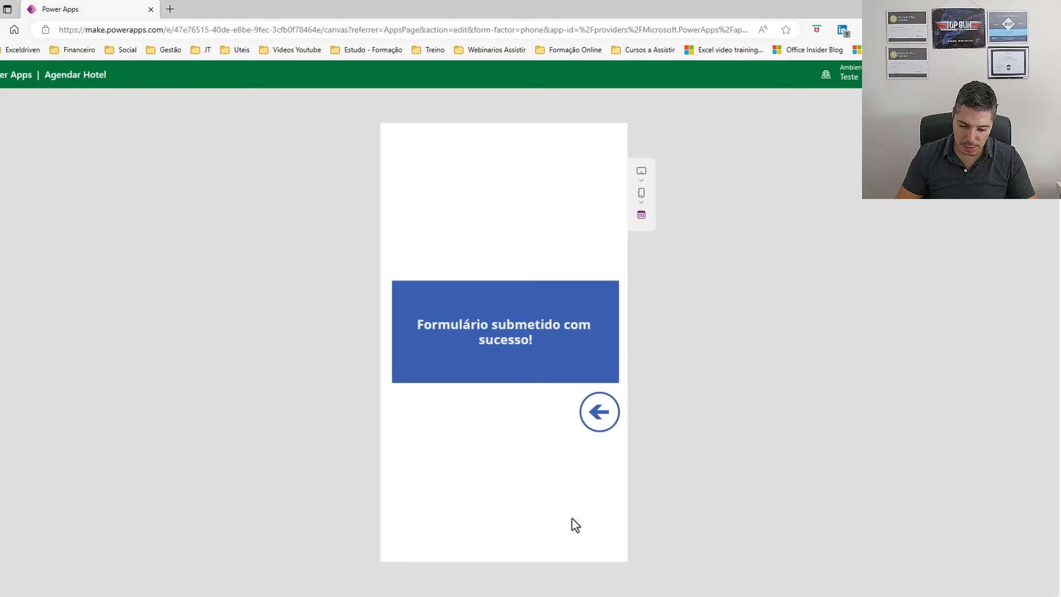
# Return to the home screen, close the preview and exit the app editor with Sair.
pyautogui.click(599, 411)
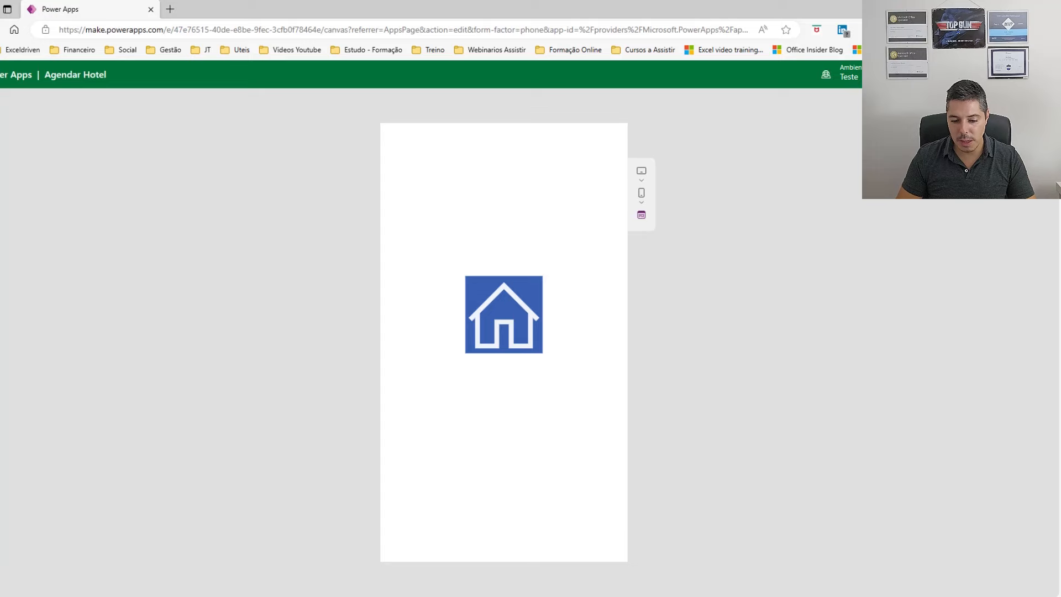
pyautogui.press('Escape')
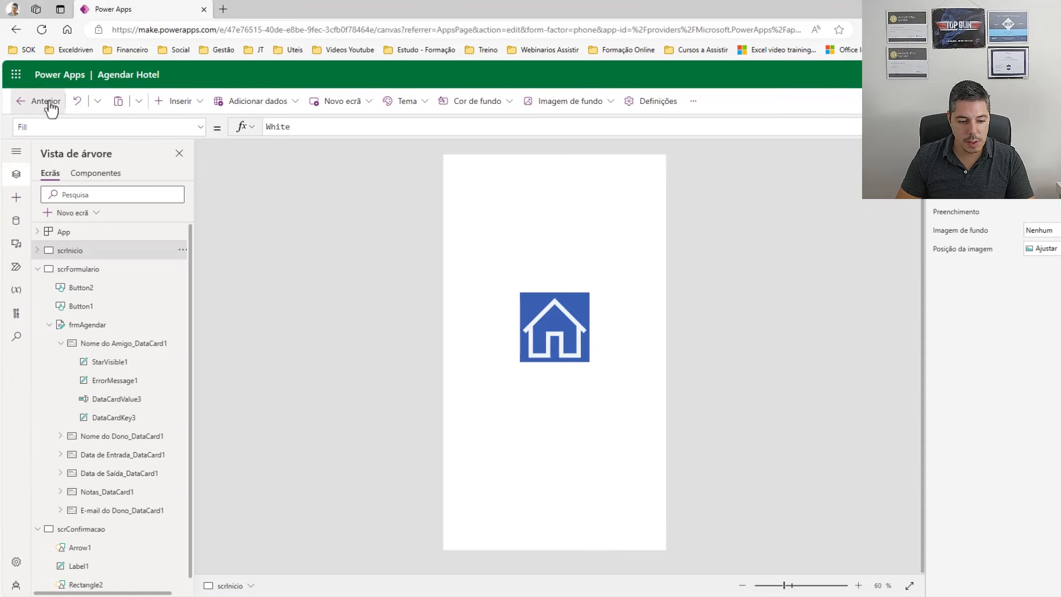
pyautogui.click(48, 102)
pyautogui.click(598, 379)
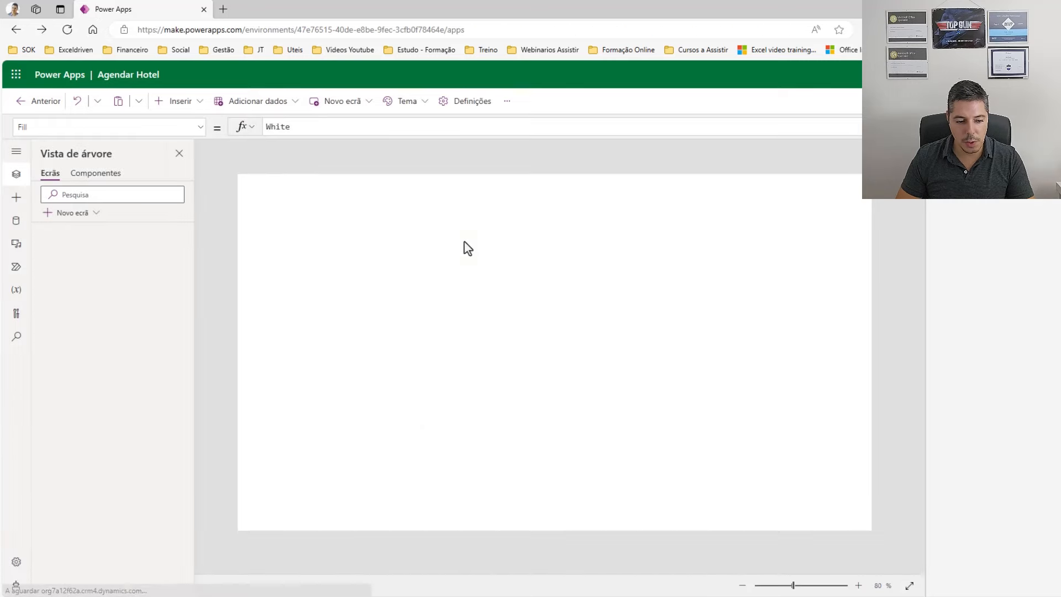
# Open the Agendamento table and view the new 22/10–23/10/2023 booking row.
pyautogui.click(43, 250)
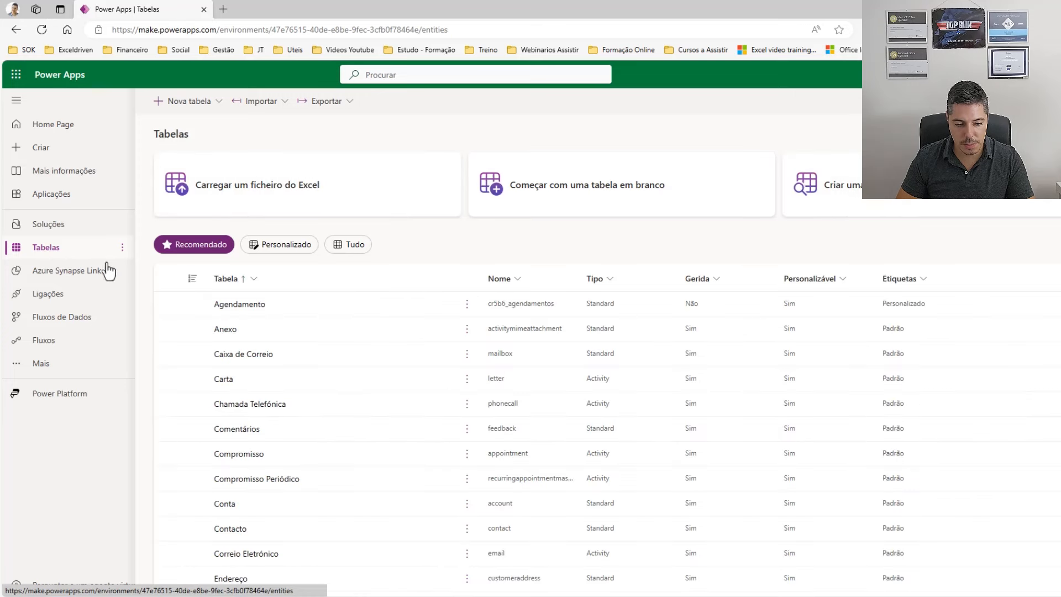
pyautogui.click(256, 308)
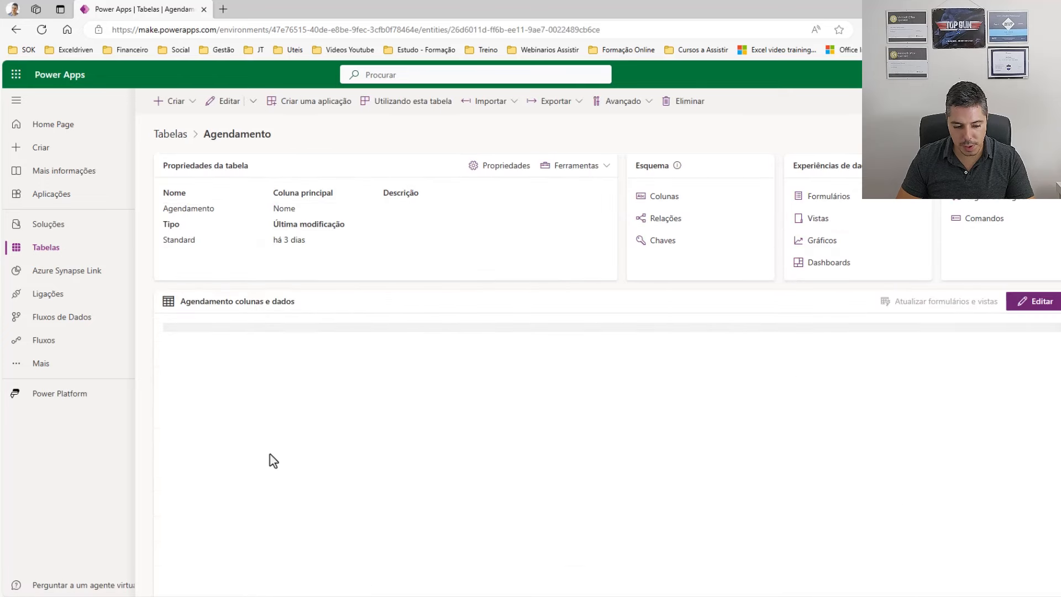
pyautogui.click(219, 362)
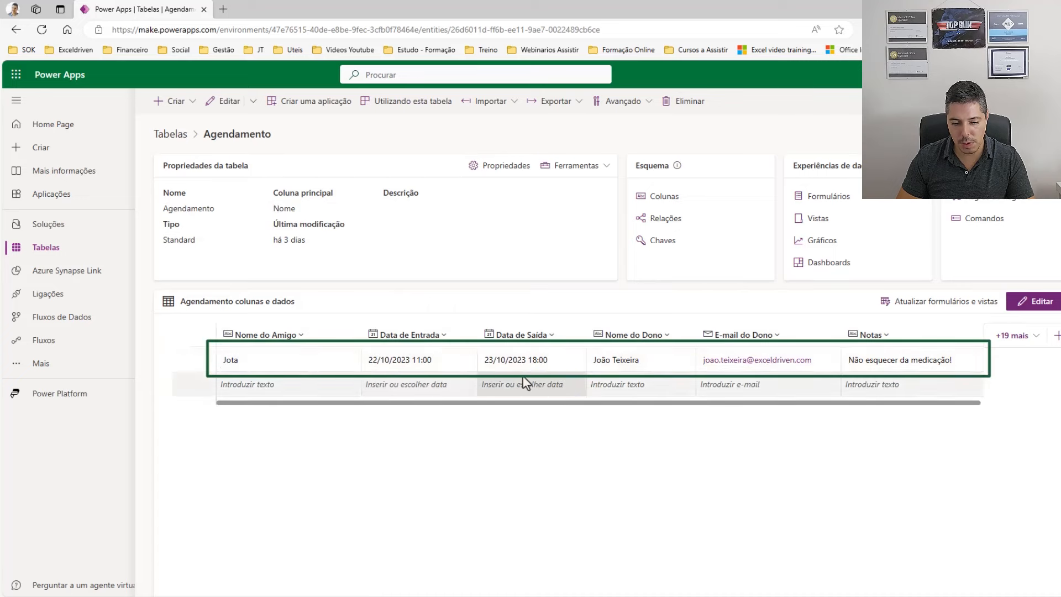